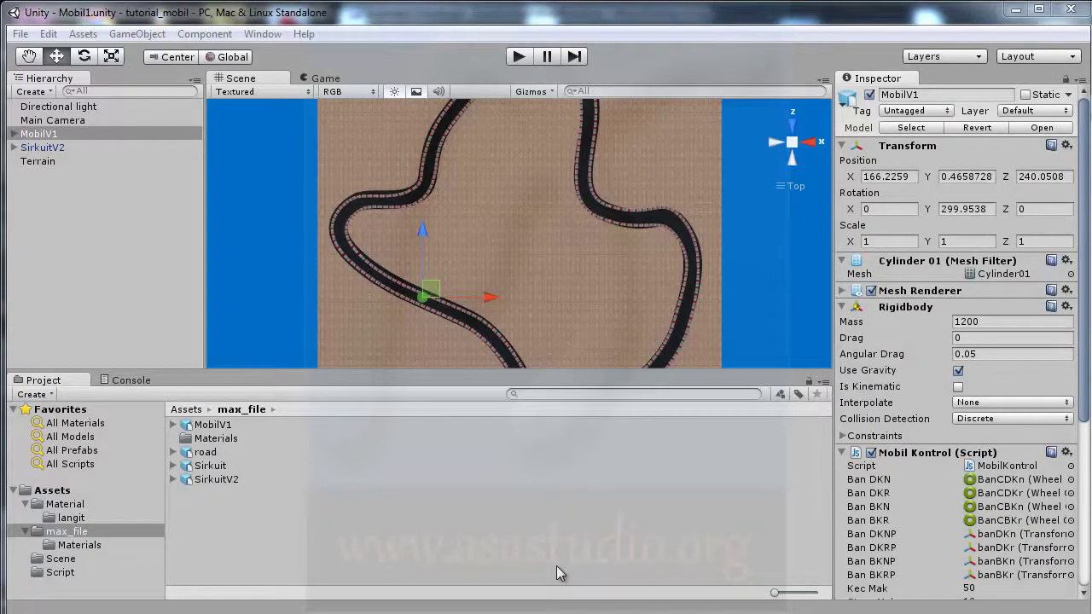
# Collapse the Rigidbody and Transform components so MobilV1's Mobil Kontrol values are in view
pyautogui.click(906, 308)
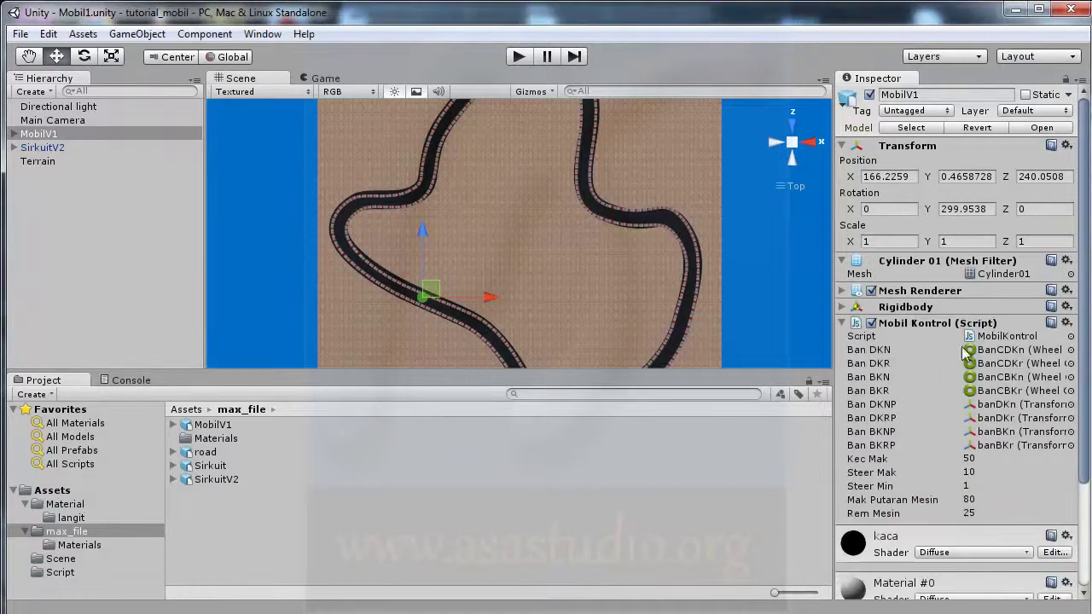
pyautogui.moveTo(1083, 388); pyautogui.dragTo(1088, 423)
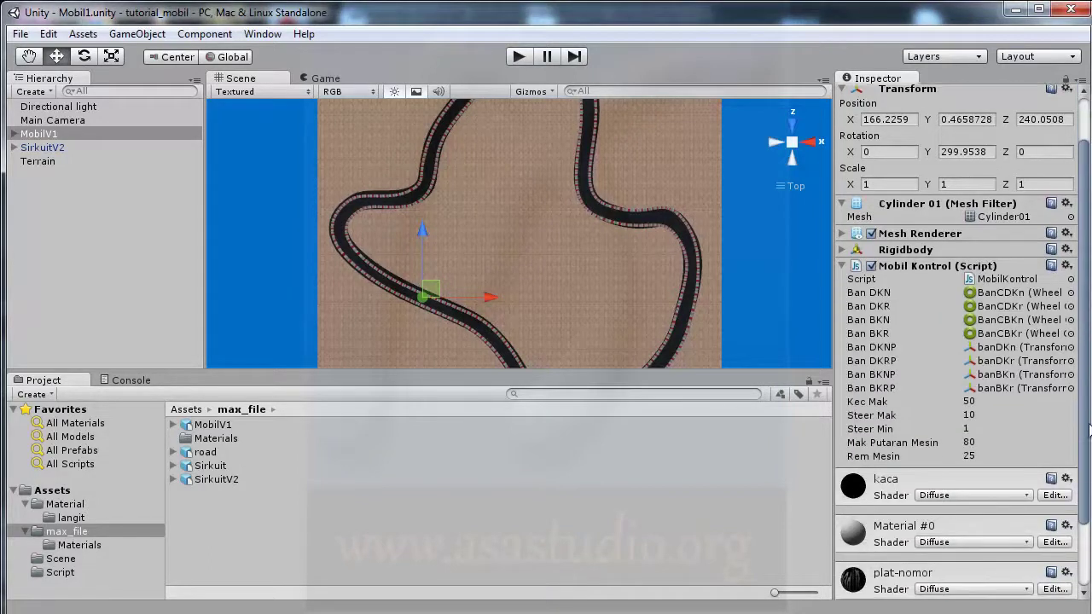
pyautogui.scroll(2, 955, 256)
pyautogui.click(915, 145)
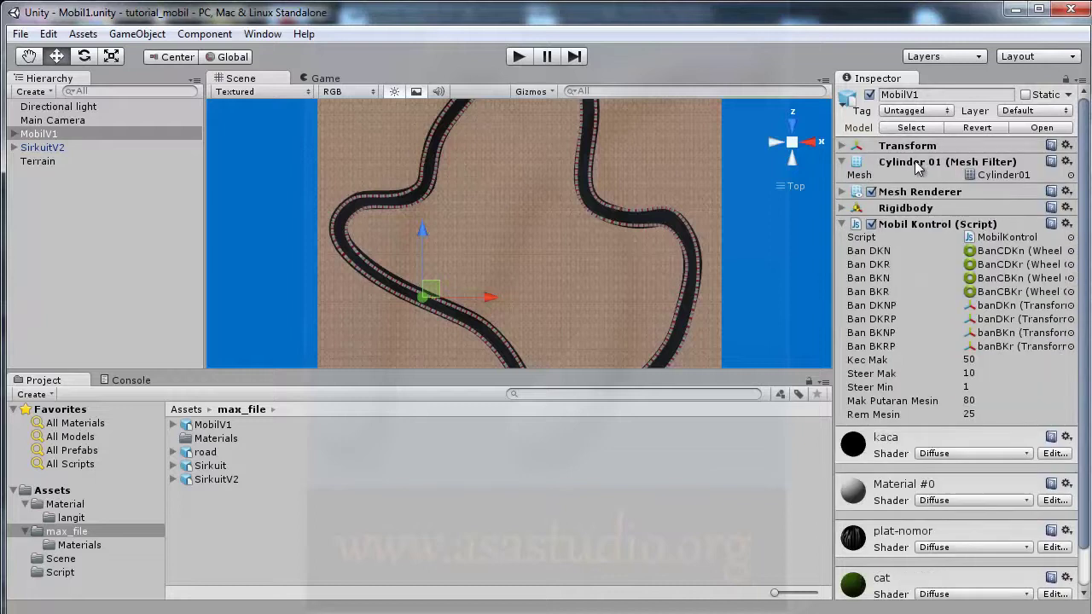
# Collapse the Mesh Filter component on the MobilV1 car
pyautogui.click(909, 164)
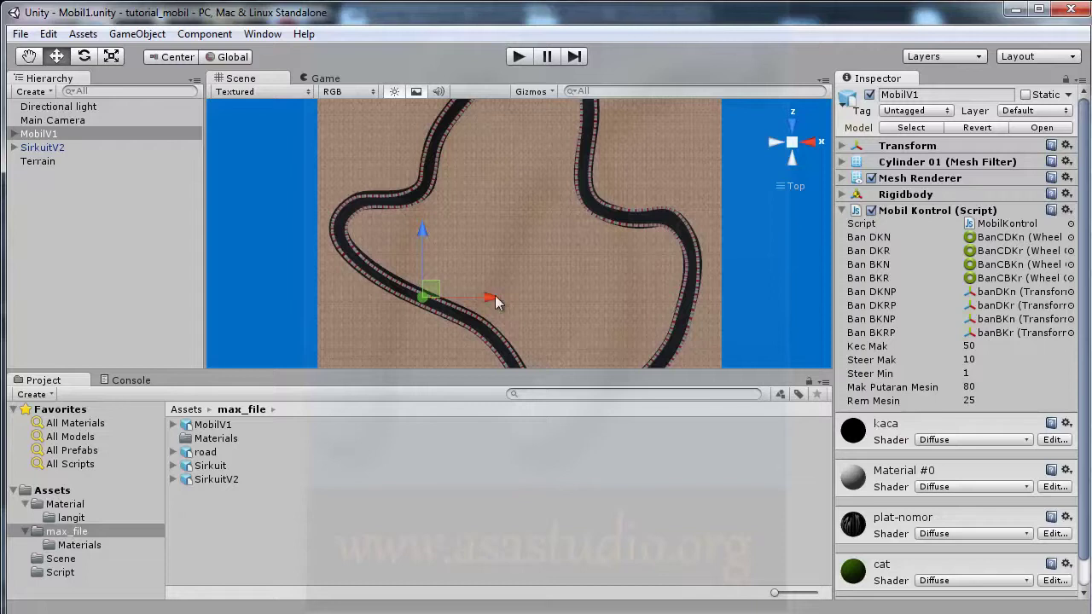
# Add 'var KecMobil:float;' and 'var KecMobilMak:float=160;' below the RemMesin declaration in MobilKontrol.js
pyautogui.hotkey('alt', 'Tab')
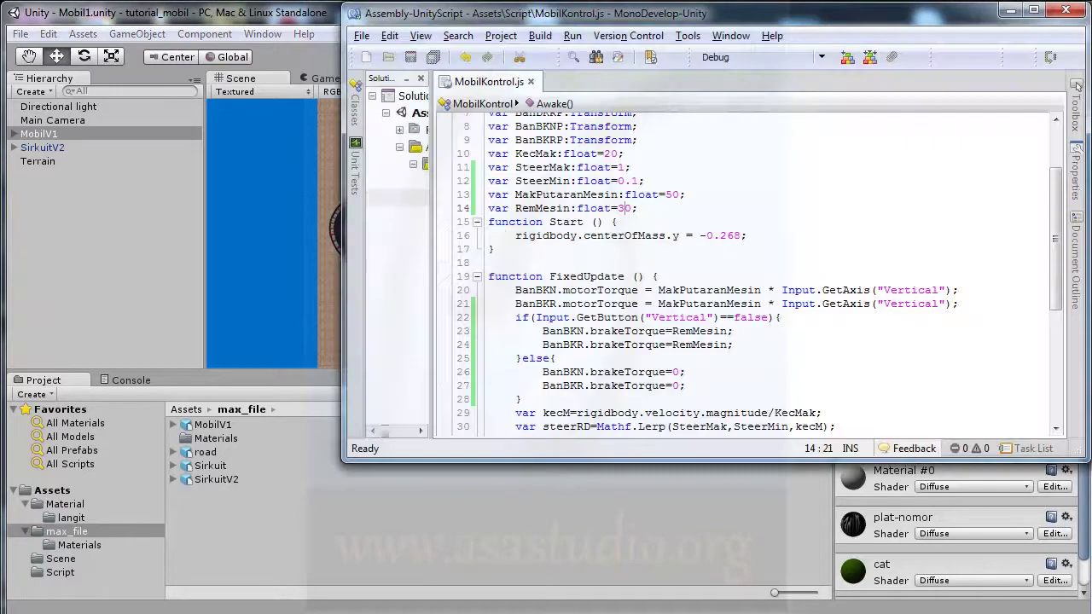
pyautogui.click(674, 210)
pyautogui.press('Return')
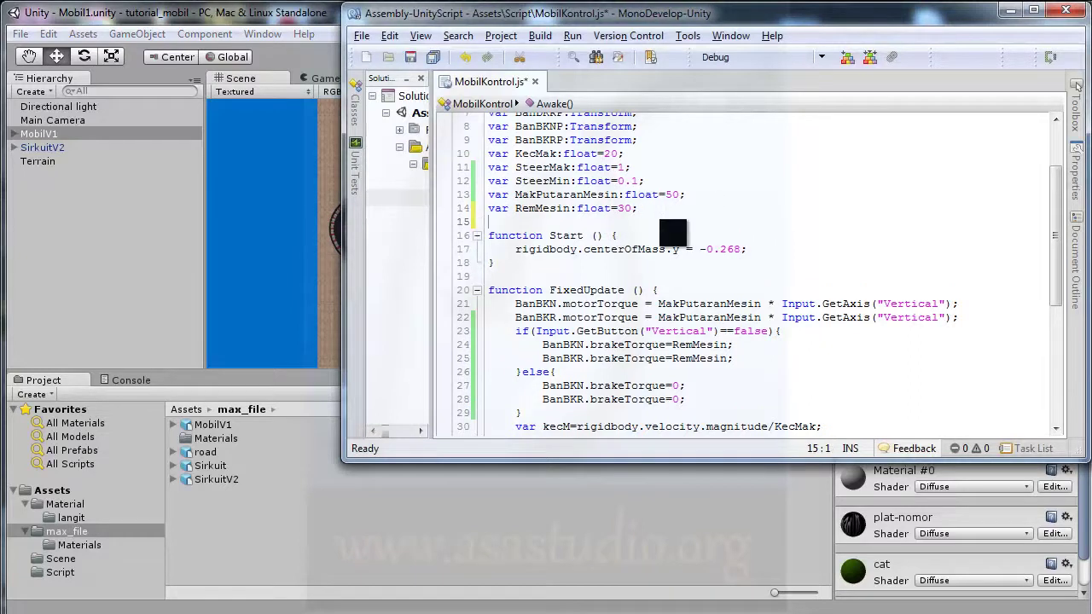
pyautogui.write('var ')
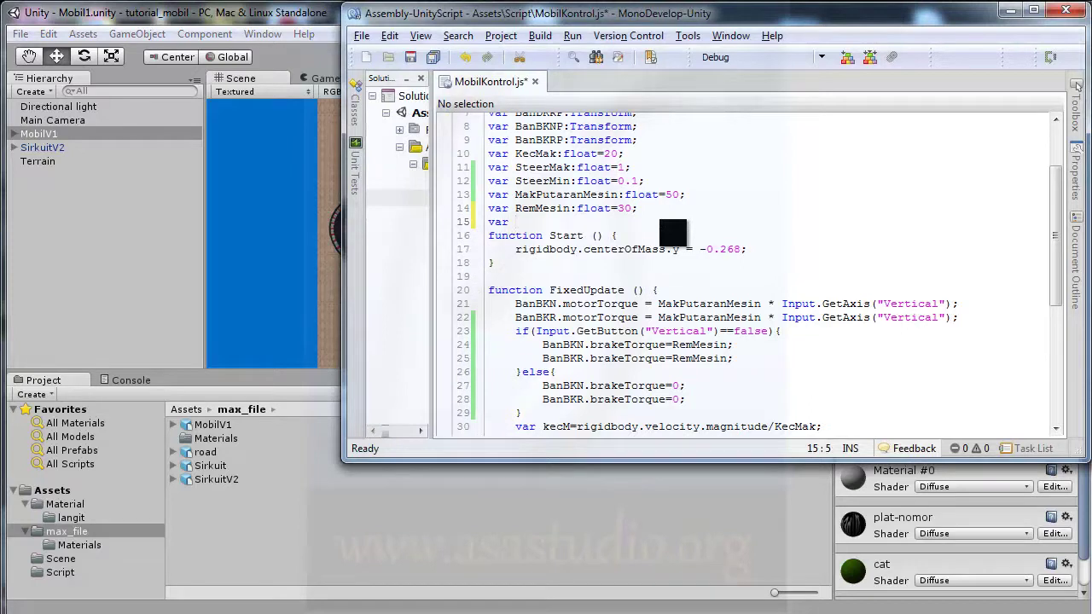
pyautogui.write('Kec')
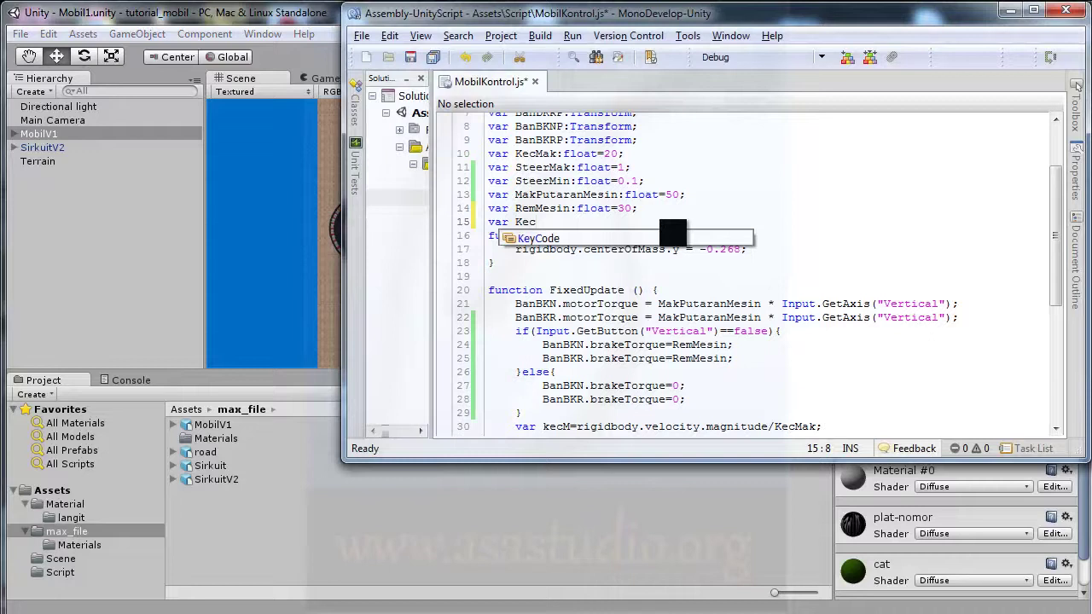
pyautogui.write('M')
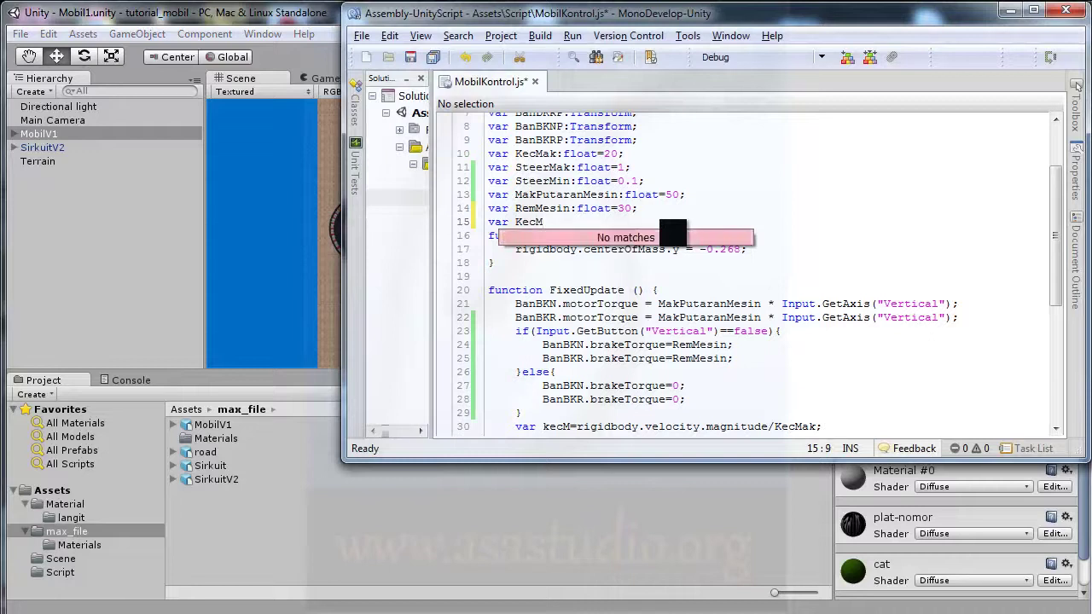
pyautogui.write('obil')
pyautogui.write(':float')
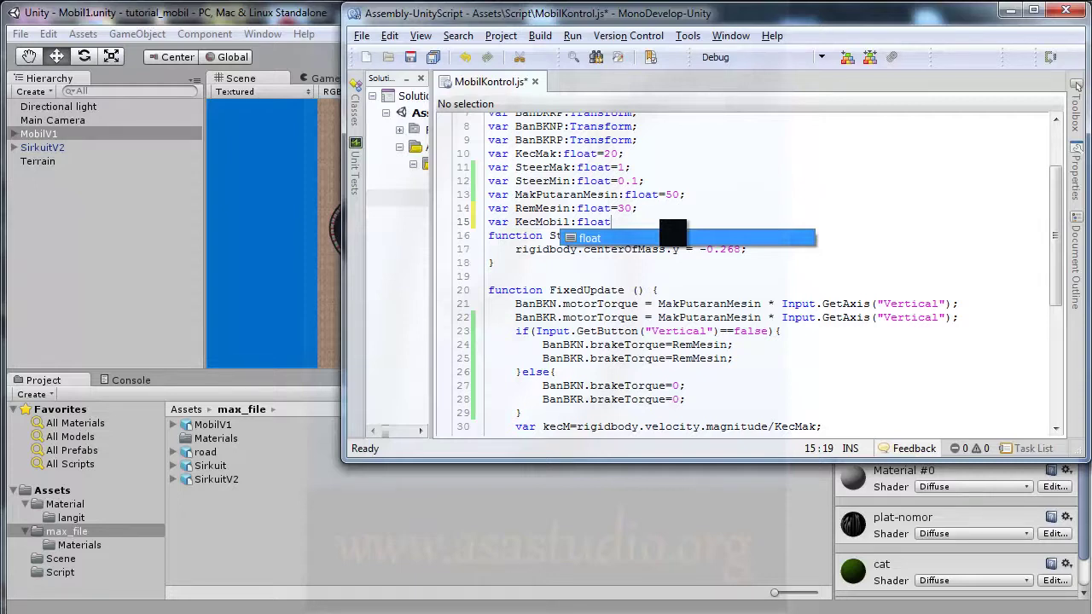
pyautogui.write(';')
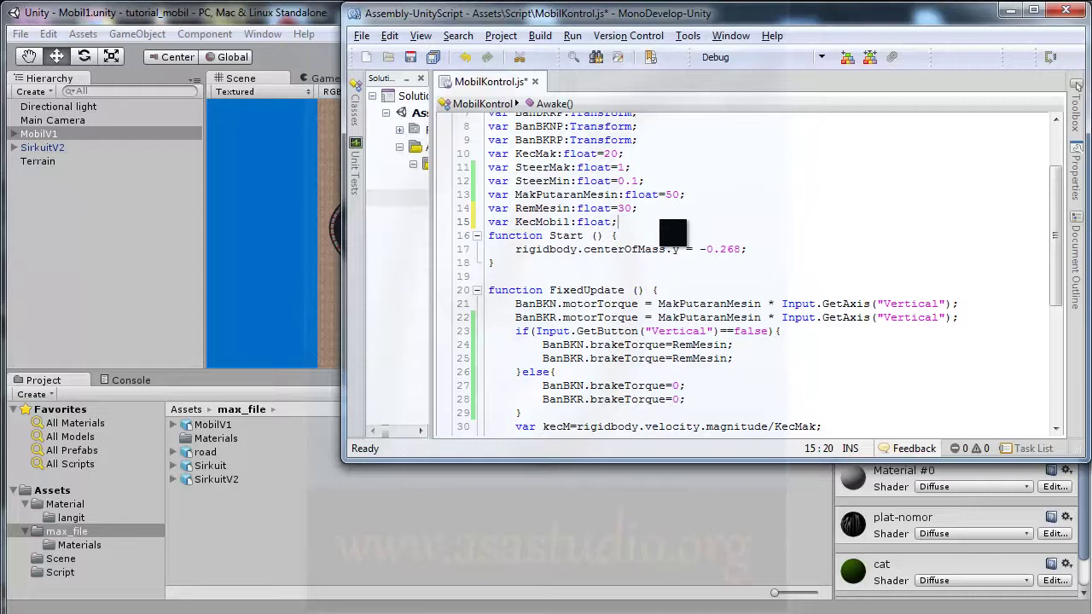
pyautogui.press('Return')
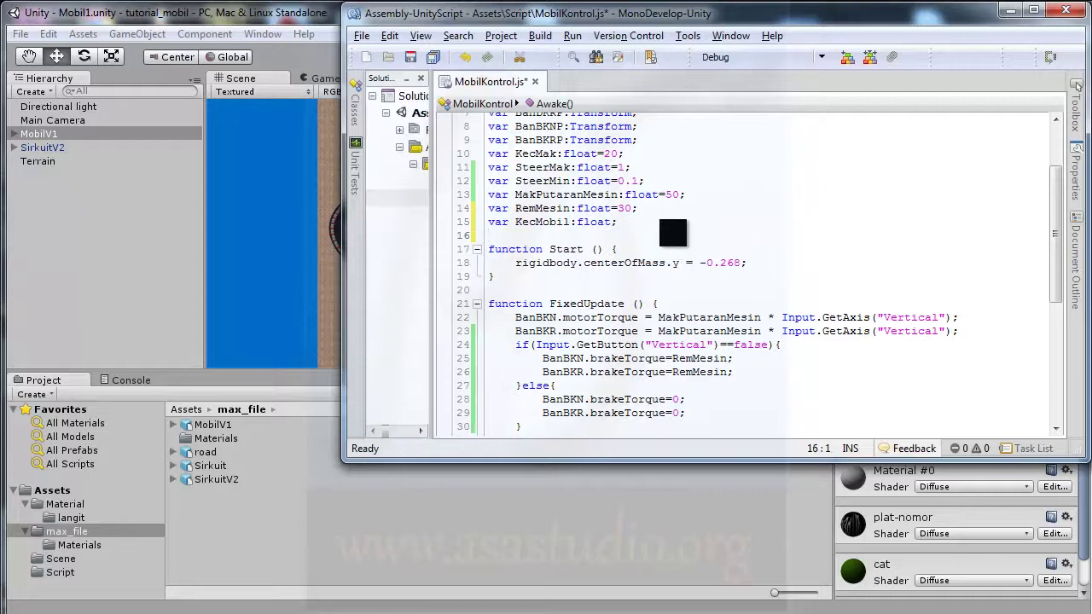
pyautogui.write('var')
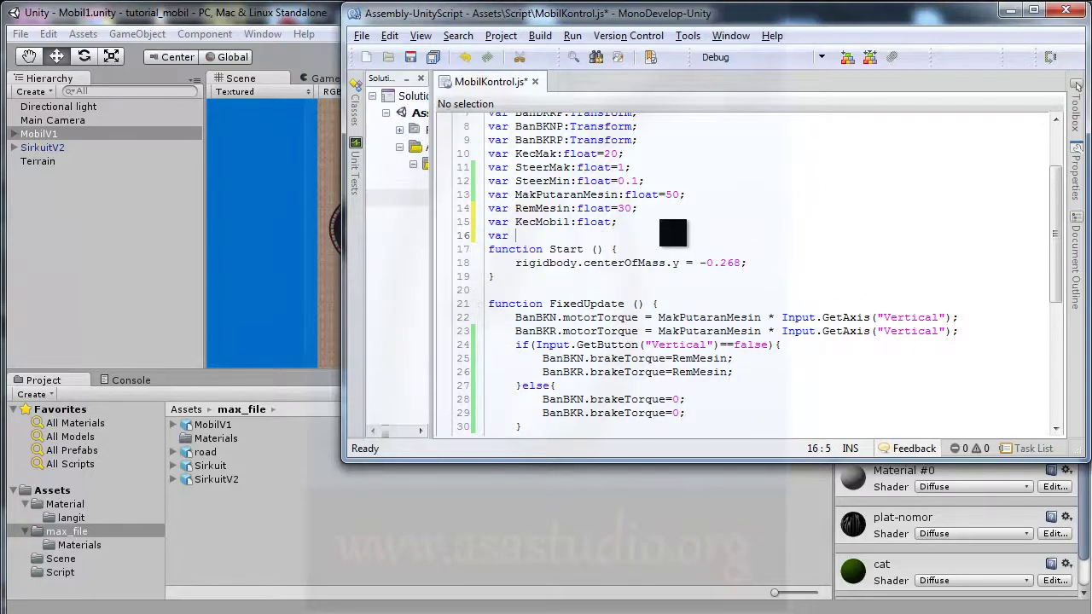
pyautogui.write(' KecMobilMak')
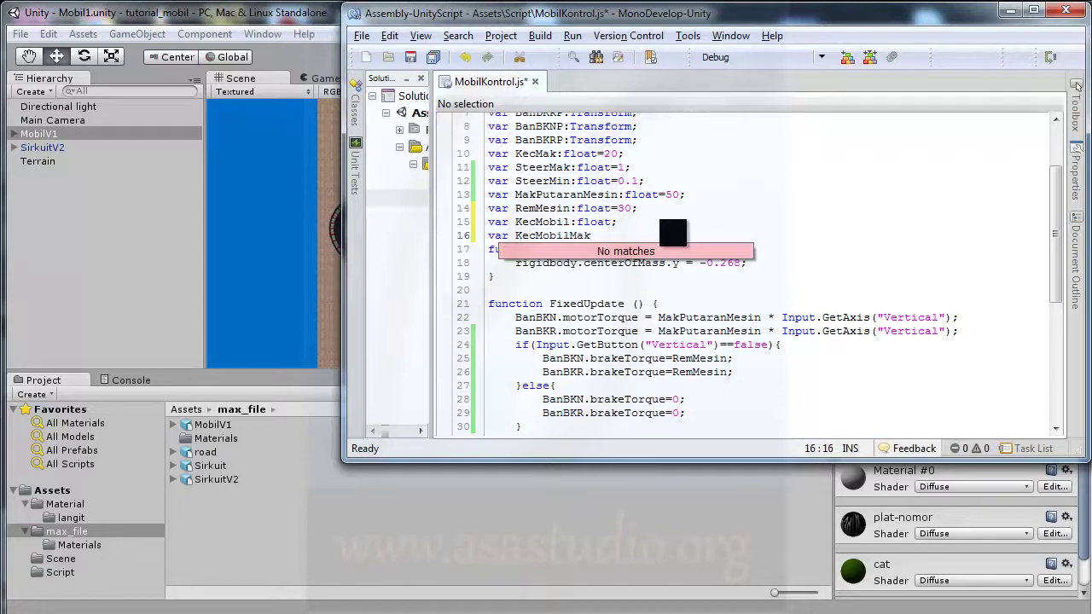
pyautogui.write(':float=')
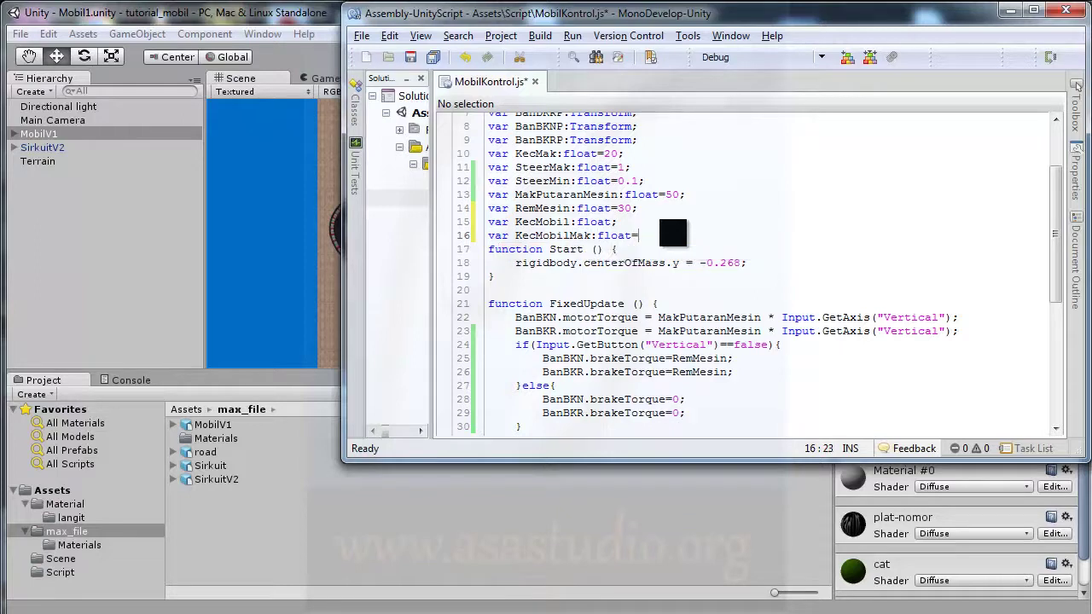
pyautogui.write('160;')
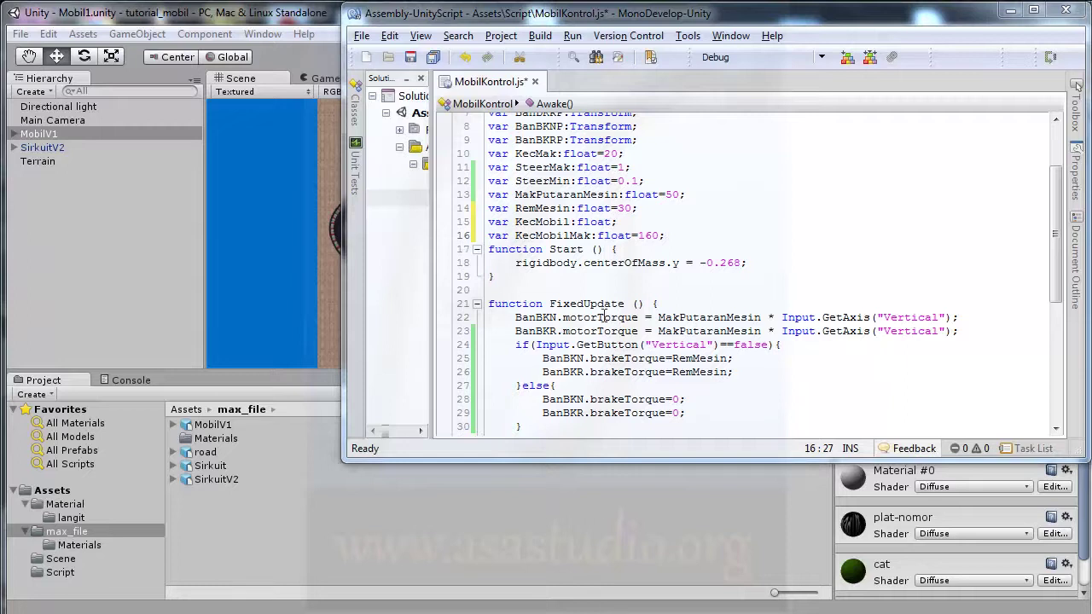
# Start a new KecMobil statement on a blank line at the top of FixedUpdate
pyautogui.click(515, 317)
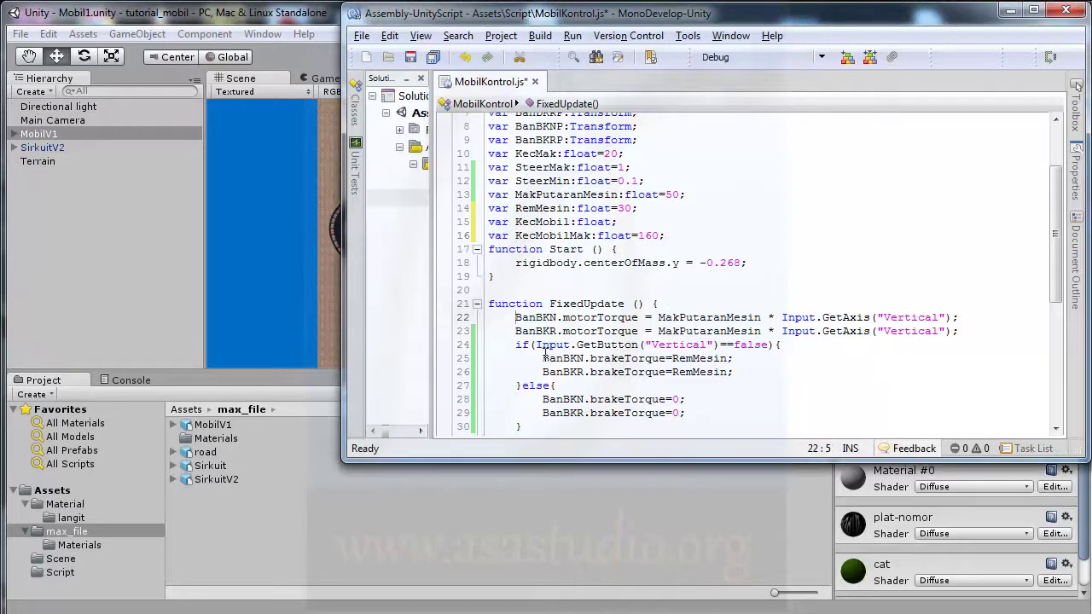
pyautogui.press('Return')
pyautogui.press('Up')
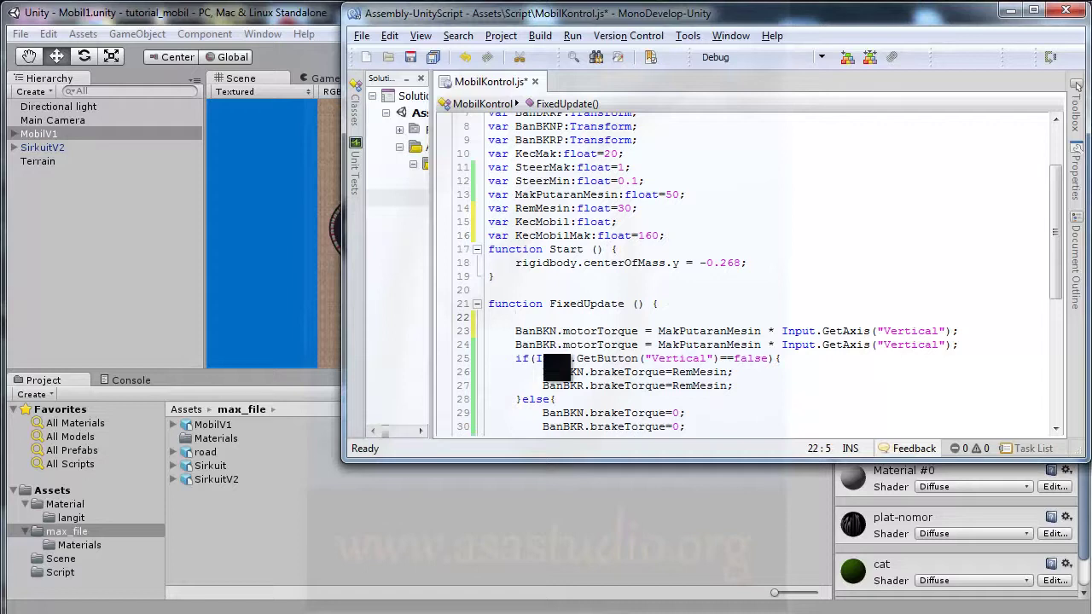
pyautogui.write('KecM')
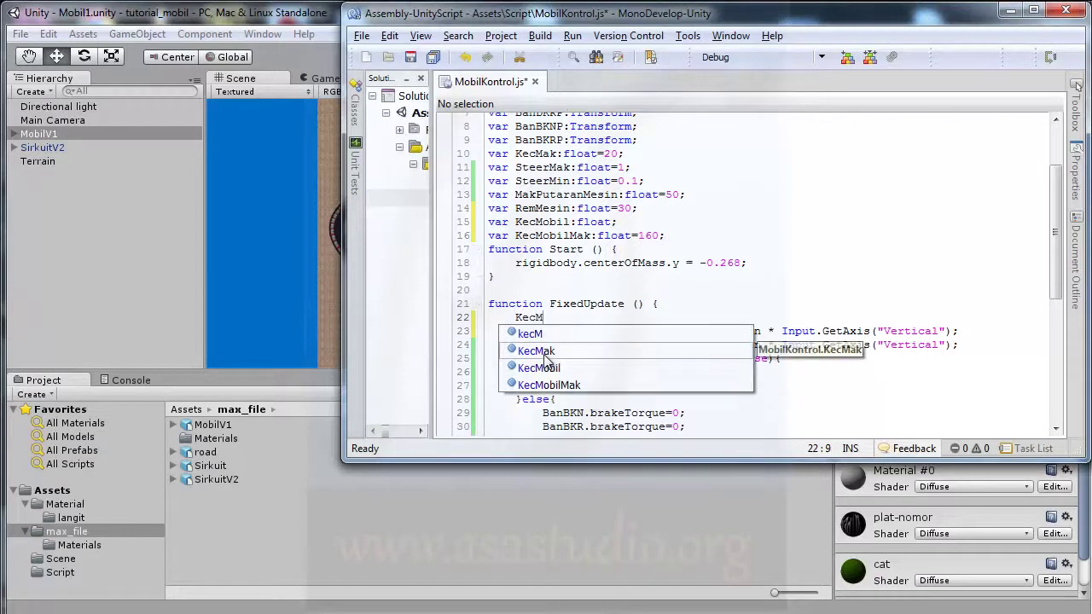
pyautogui.write('obil')
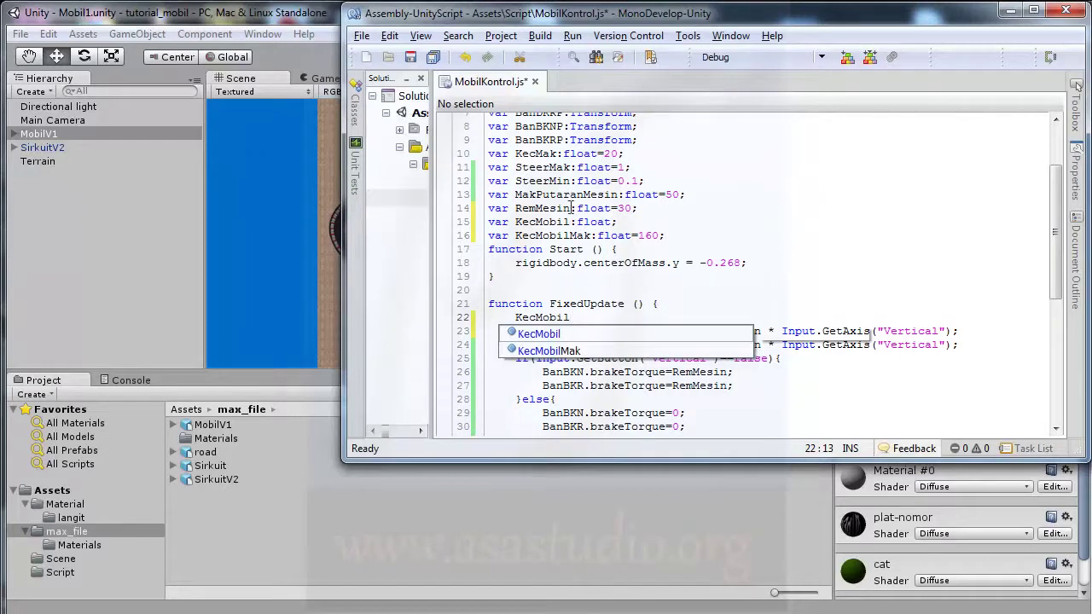
pyautogui.click(600, 194)
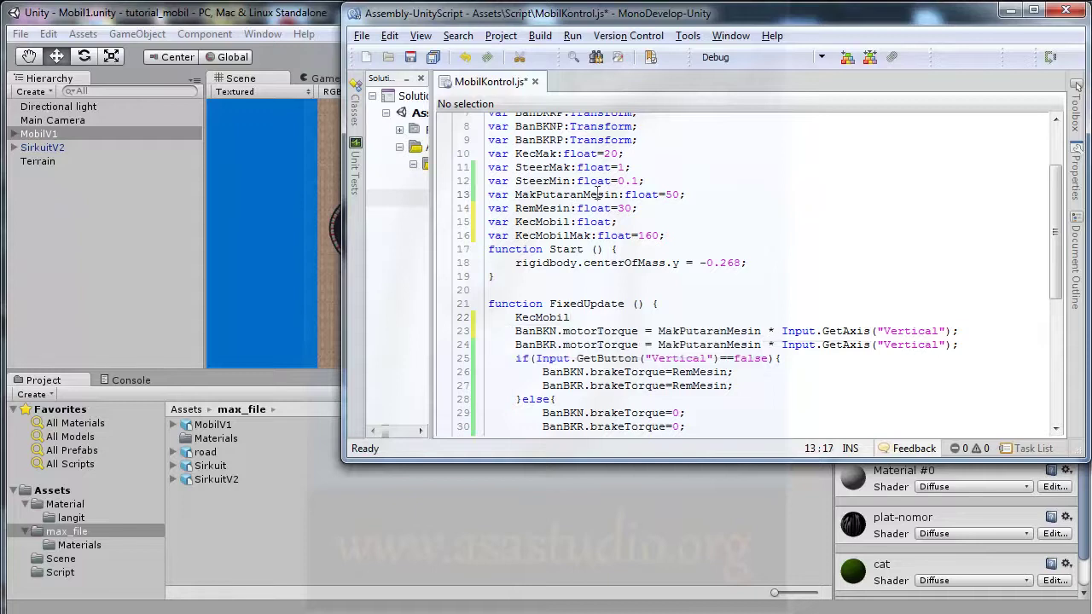
pyautogui.scroll(2, 599, 194)
pyautogui.scroll(-5, 603, 174)
pyautogui.scroll(-1, 603, 175)
pyautogui.scroll(1, 603, 175)
pyautogui.scroll(1, 603, 174)
pyautogui.click(583, 229)
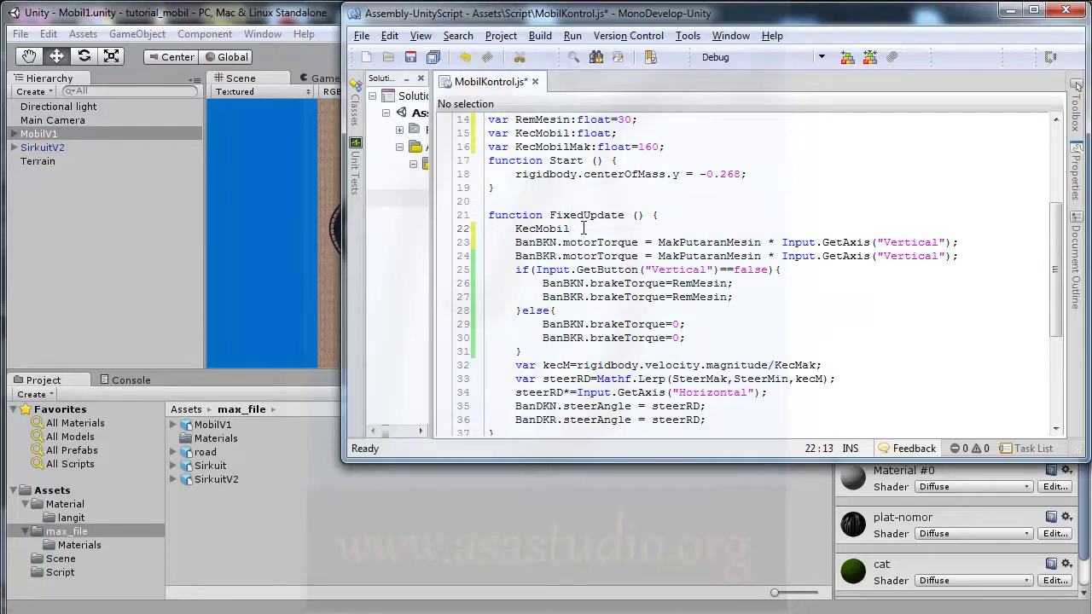
# Complete KecMobil=2*22/7*BanBKN.radius*BanBKN.rpm*60/1000; and save the script
pyautogui.write('=')
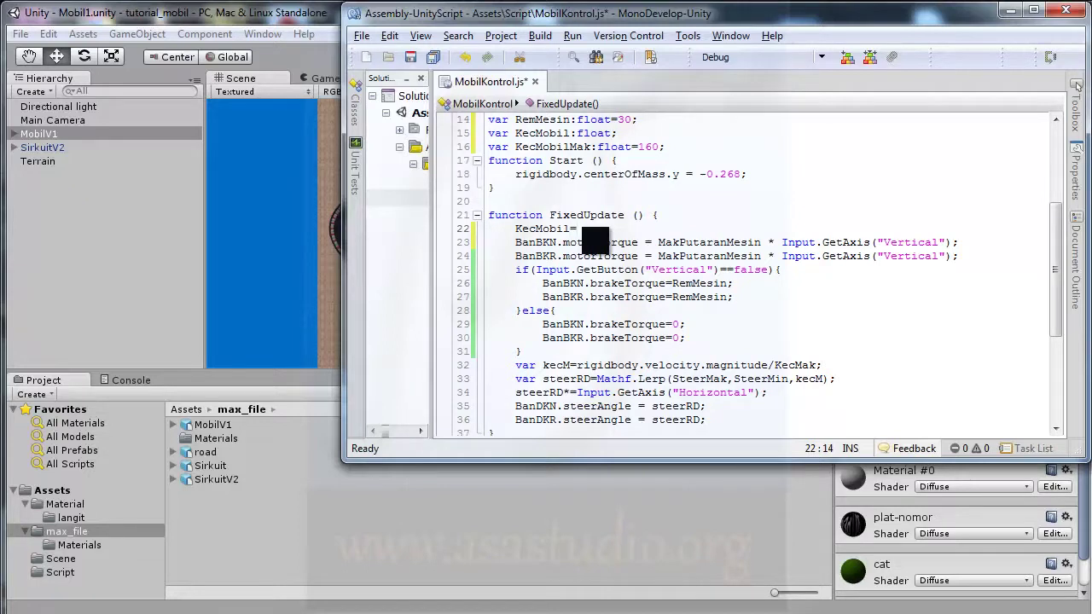
pyautogui.write('2')
pyautogui.write('0000')
pyautogui.write('7')
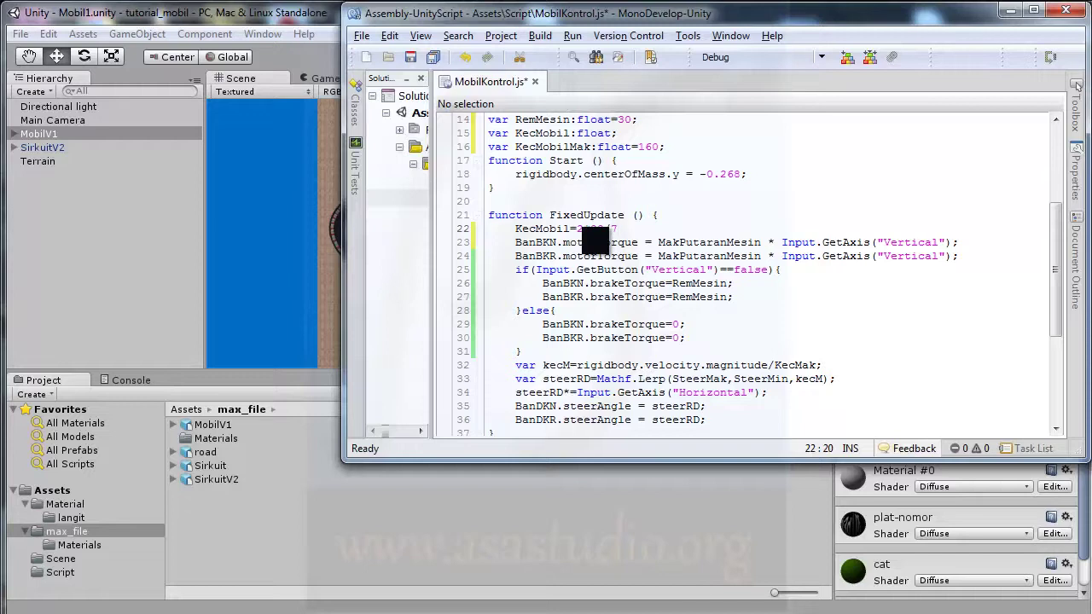
pyautogui.write('*')
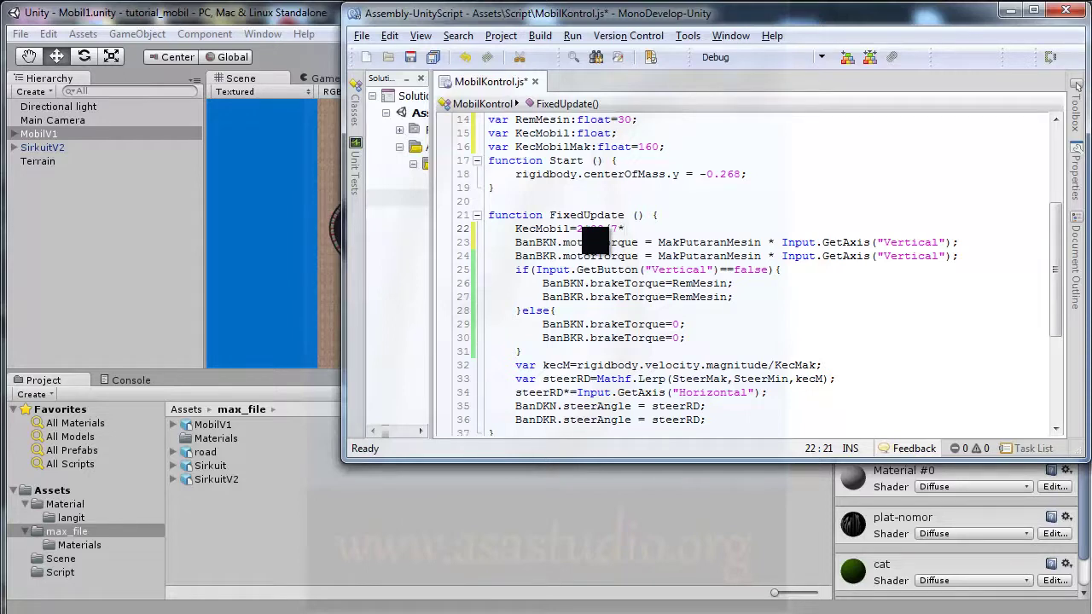
pyautogui.write('B')
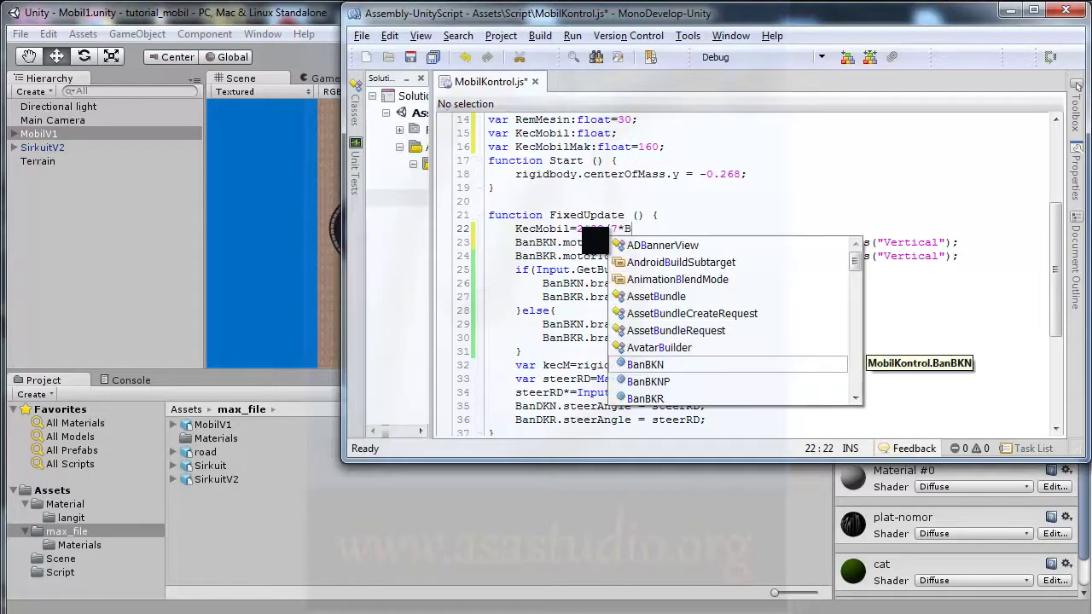
pyautogui.write('anB')
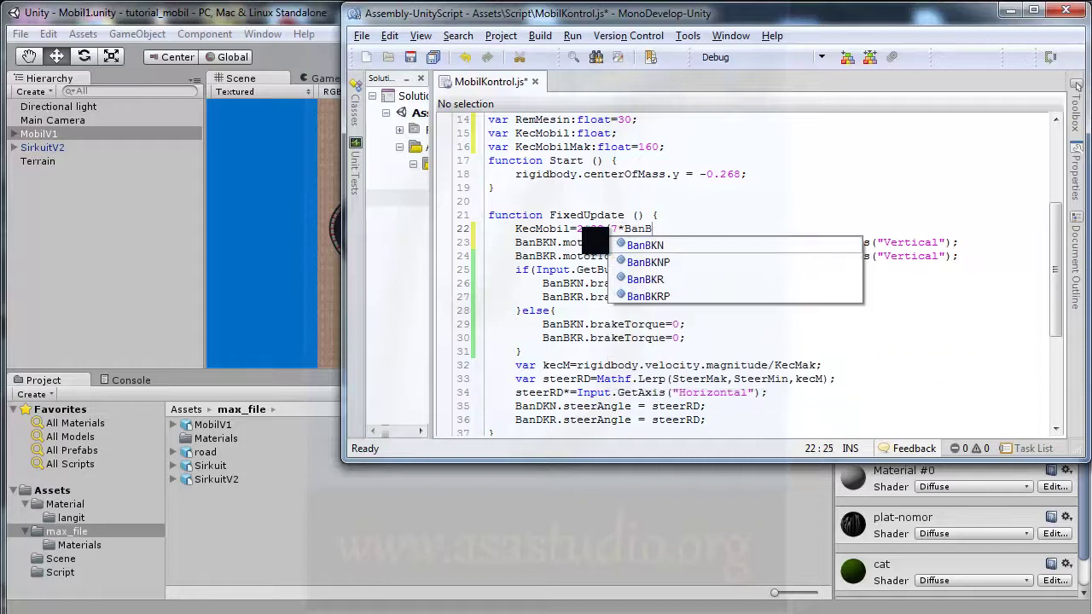
pyautogui.write('KN')
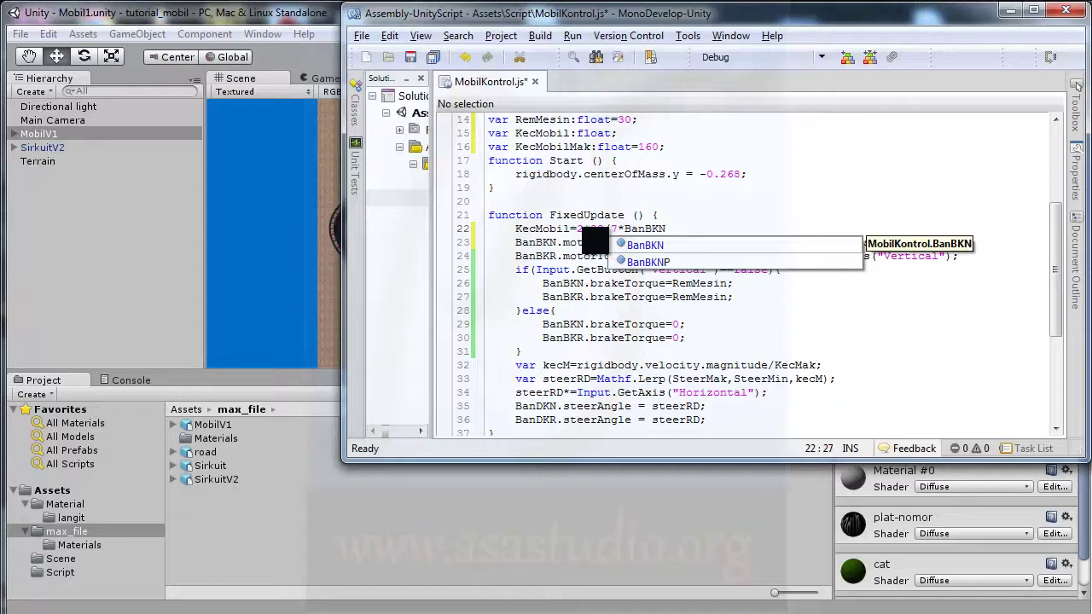
pyautogui.write('.')
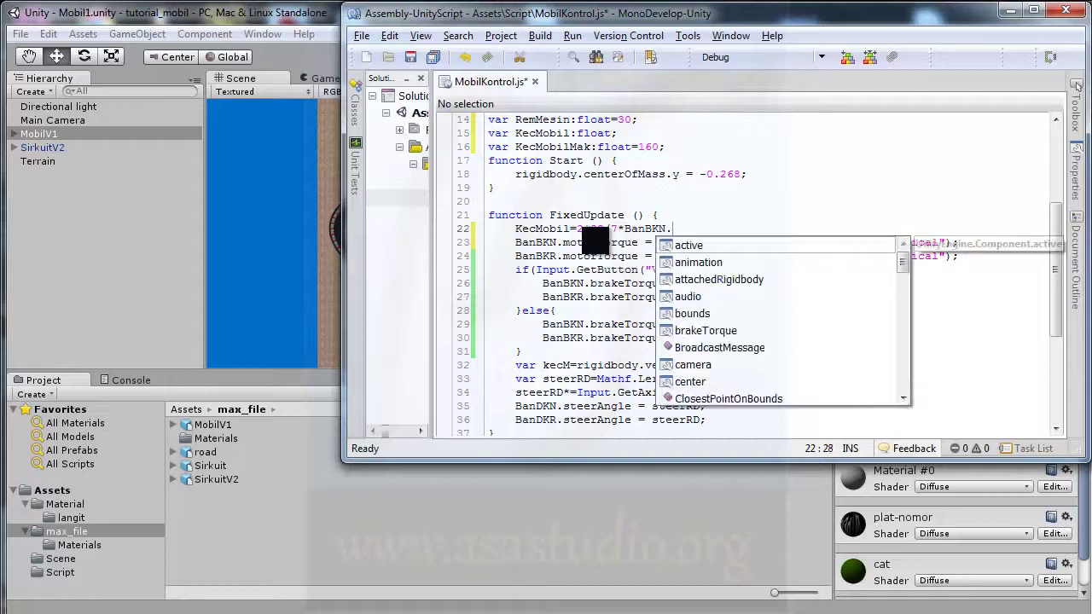
pyautogui.write('radius')
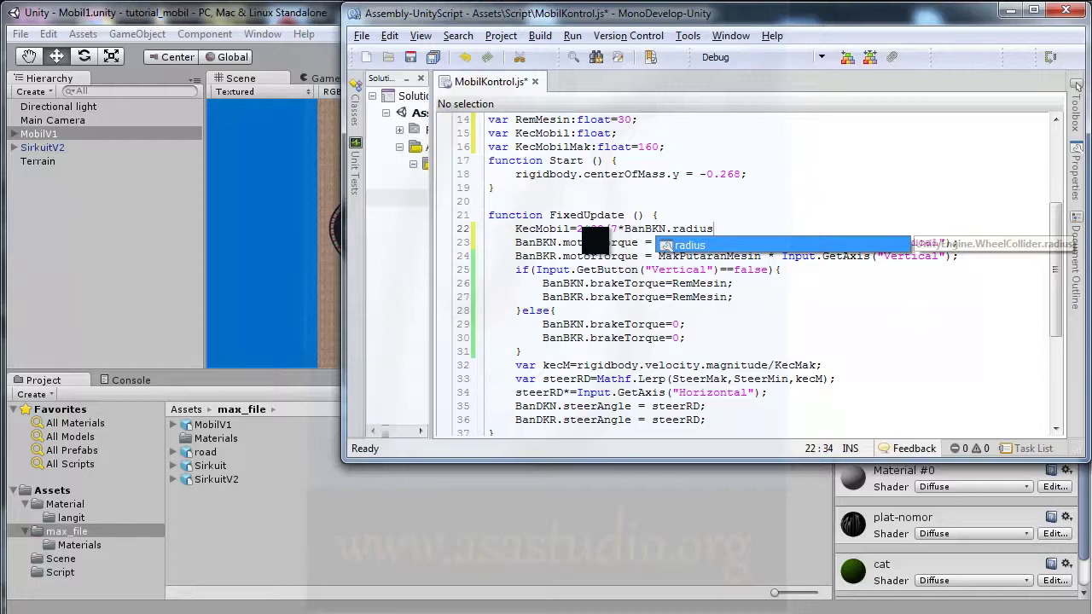
pyautogui.write('*')
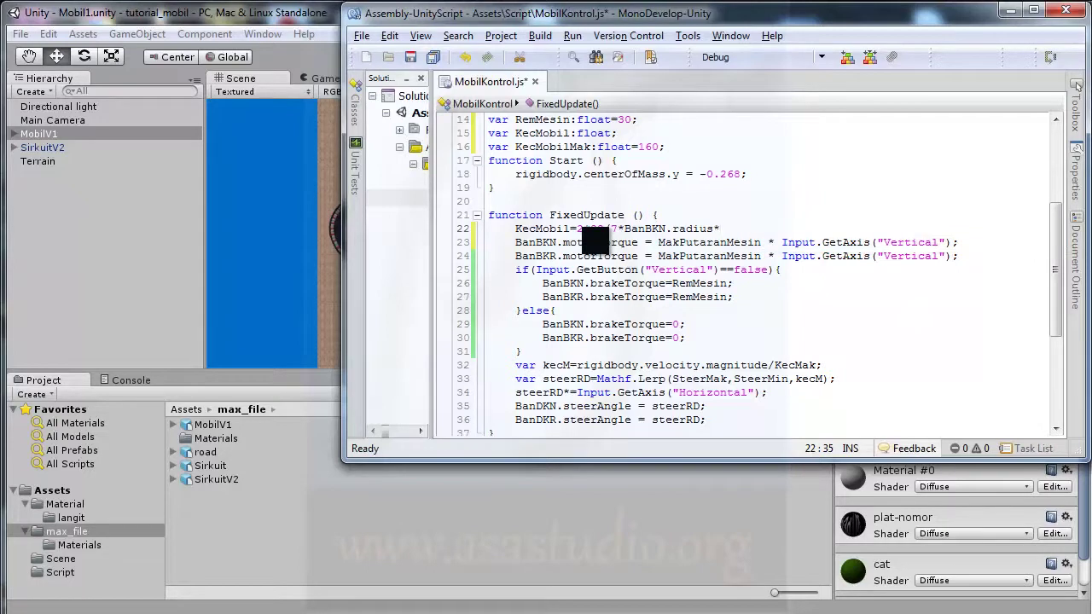
pyautogui.write('Ban')
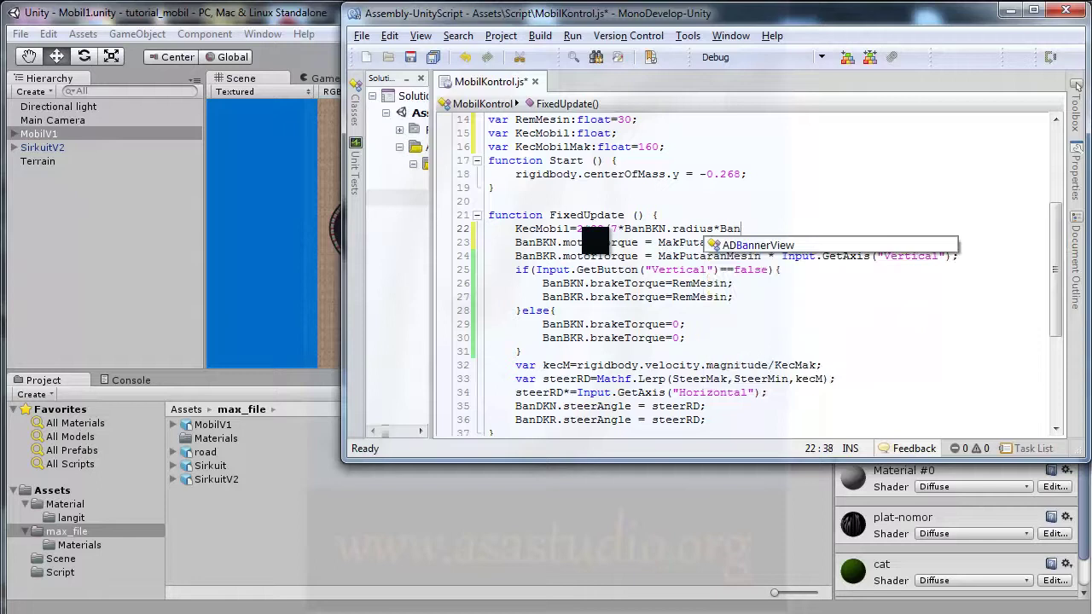
pyautogui.write('BKN')
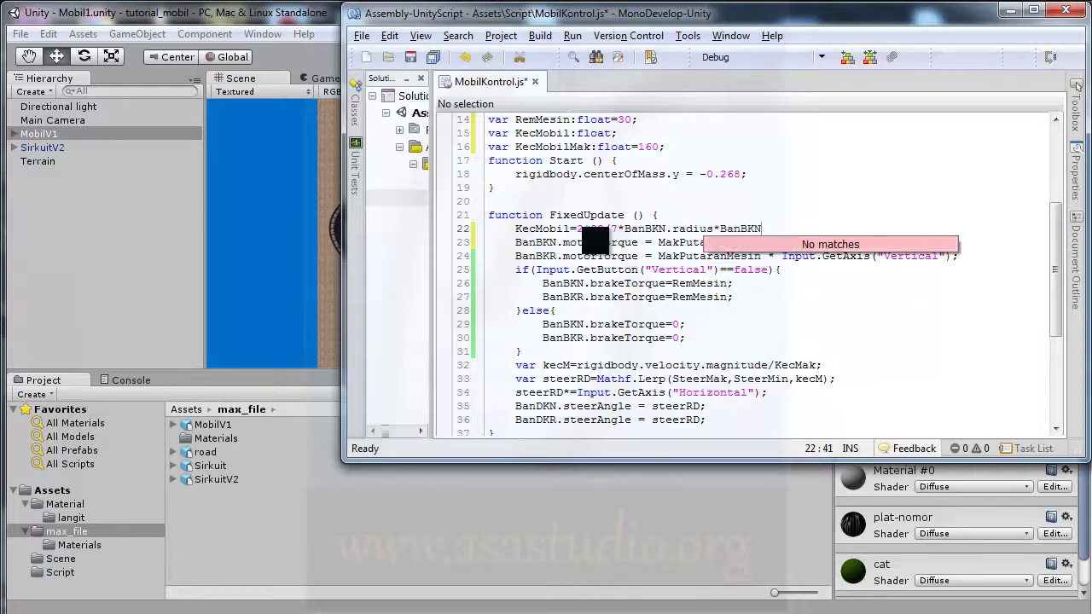
pyautogui.write('.')
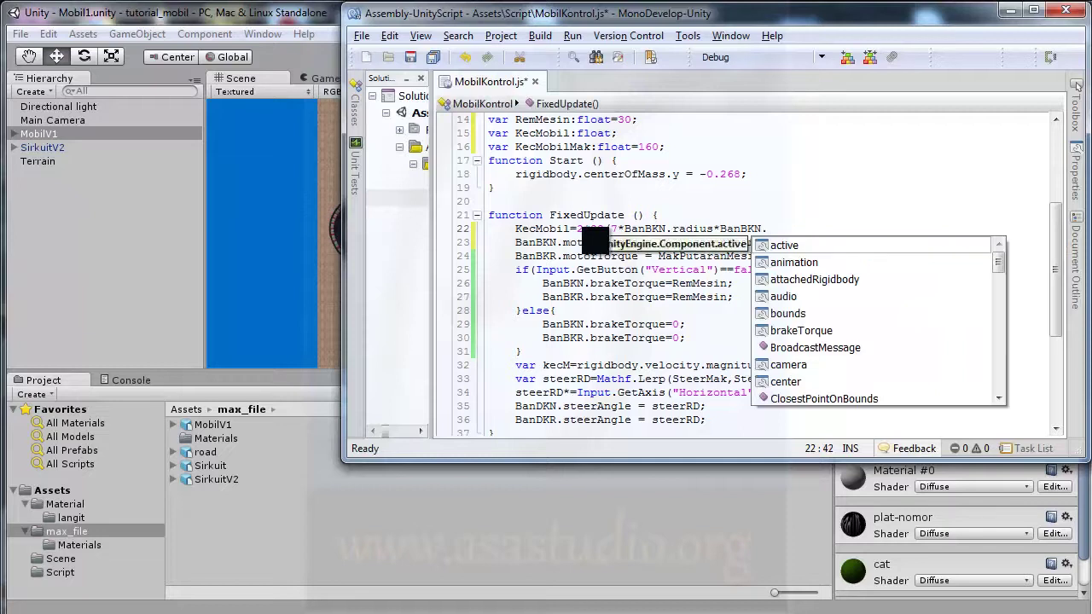
pyautogui.write('rpm')
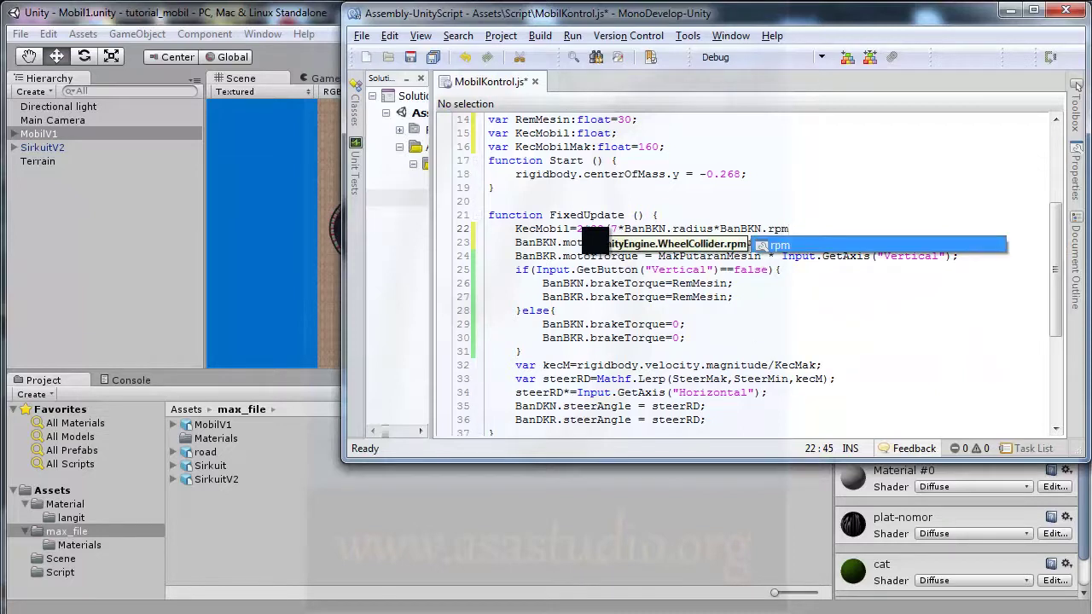
pyautogui.write('*')
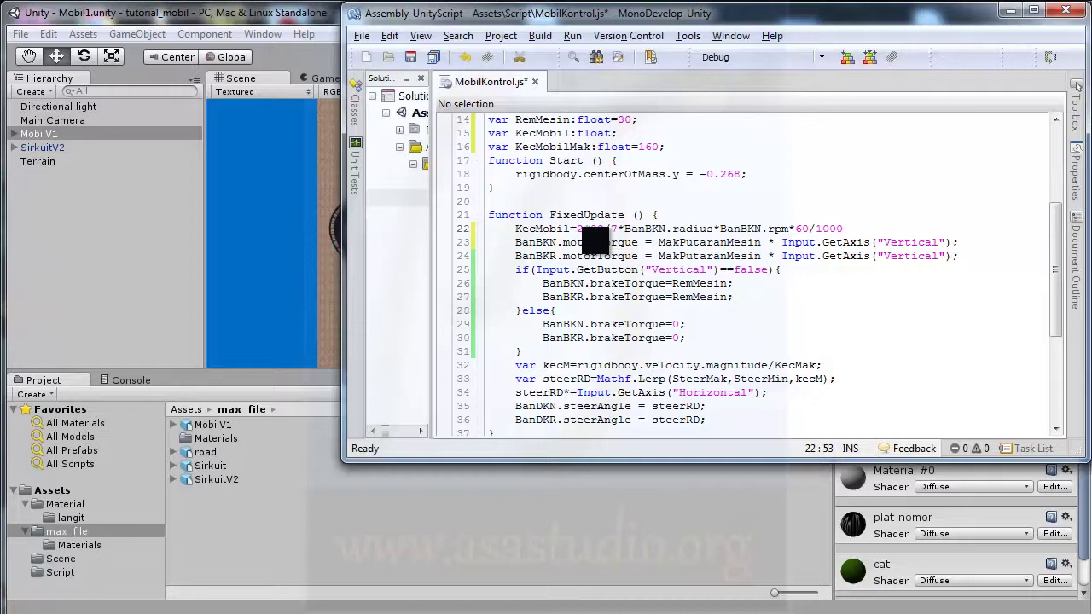
pyautogui.hotkey('ctrl', 's')
# Test-drive the car in play mode until Kec Mobil passes 100, then stop
pyautogui.click(305, 25)
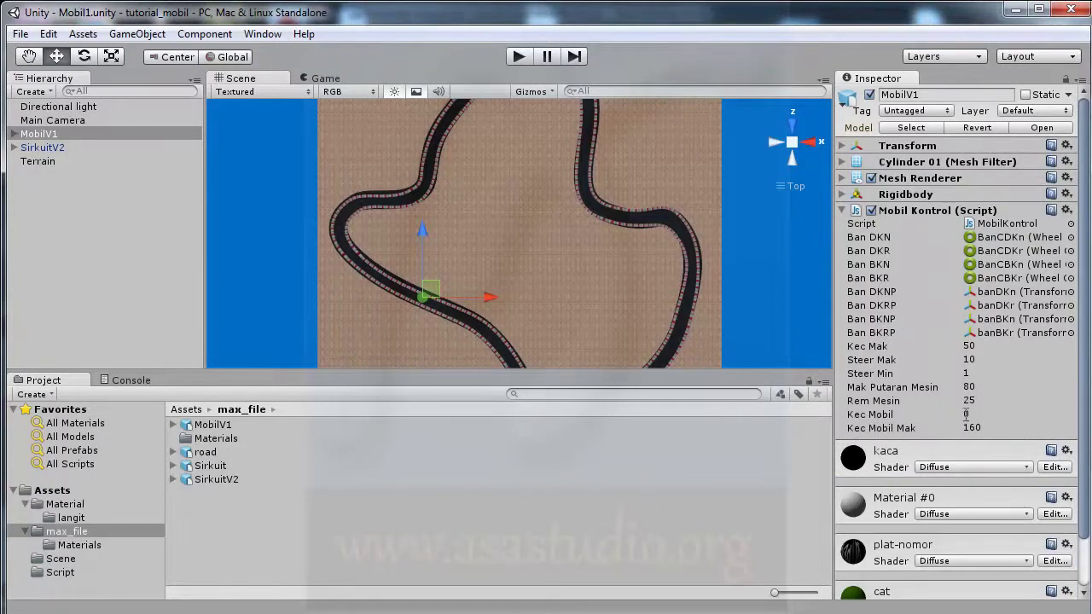
pyautogui.click(522, 56)
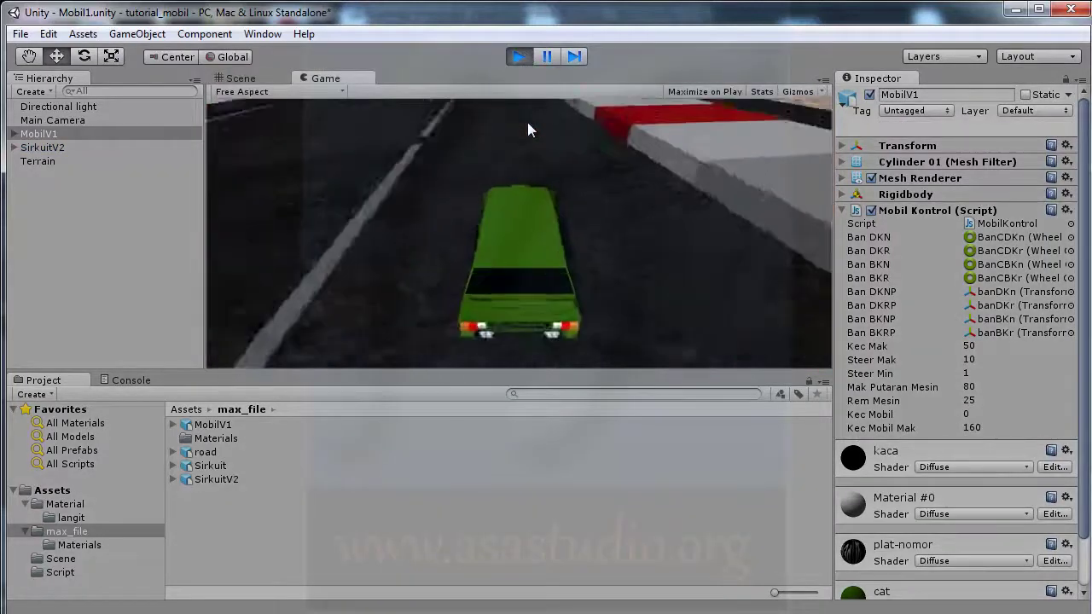
pyautogui.press('Up')
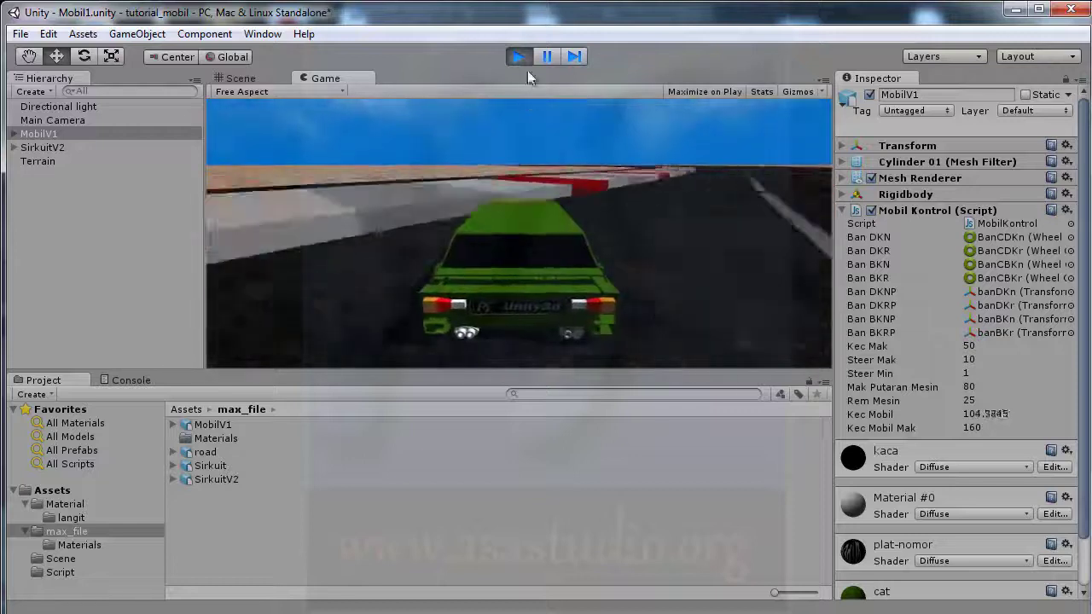
pyautogui.click(521, 57)
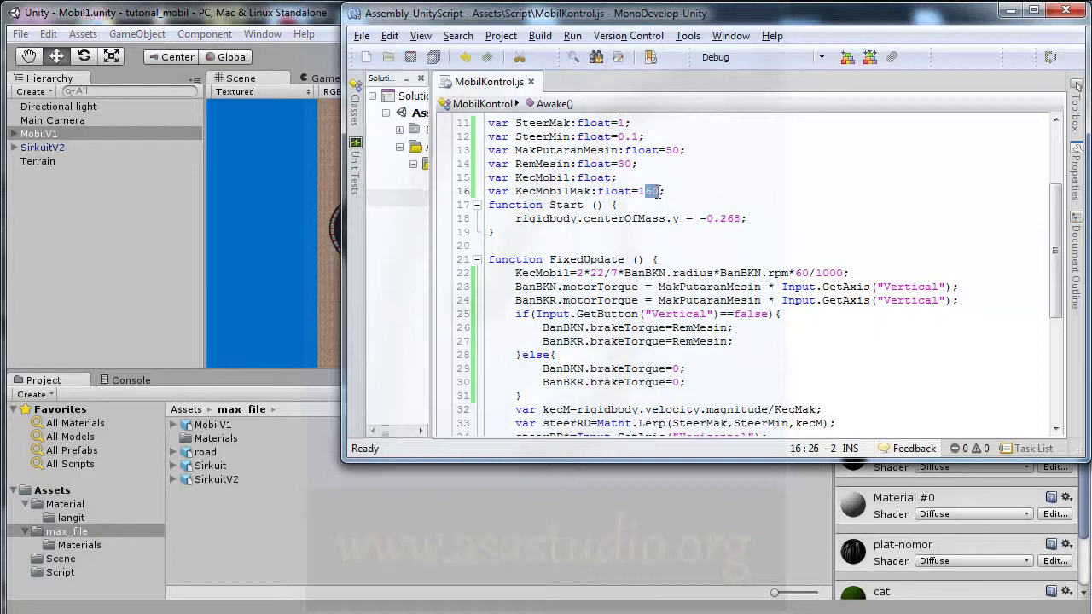
# Change KecMobilMak's value from 160 to 100 in the declaration
pyautogui.write('00')
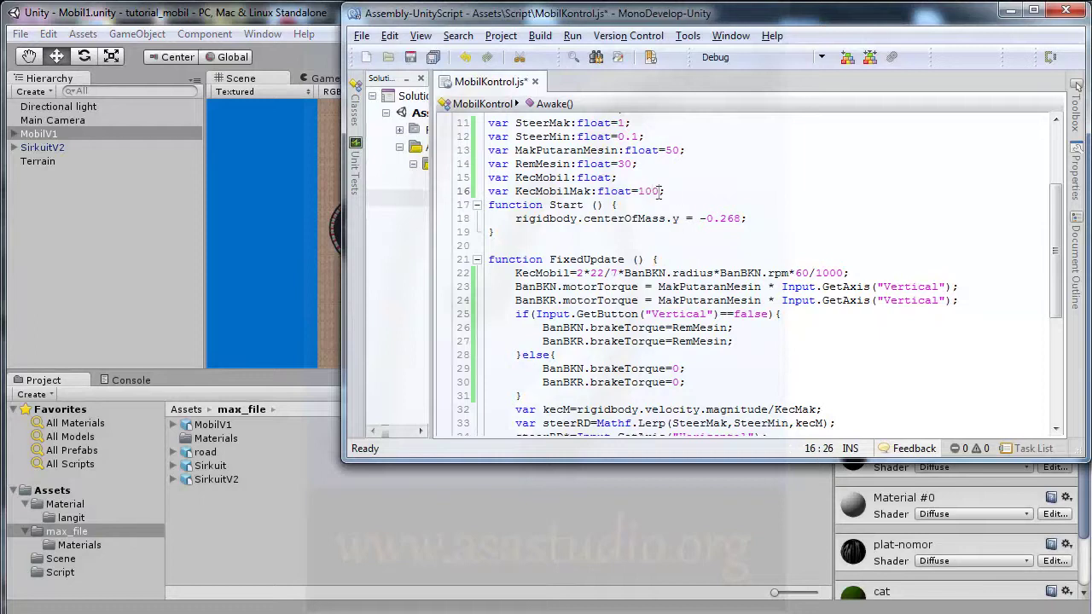
pyautogui.scroll(1, 681, 196)
pyautogui.moveTo(612, 153); pyautogui.dragTo(604, 153)
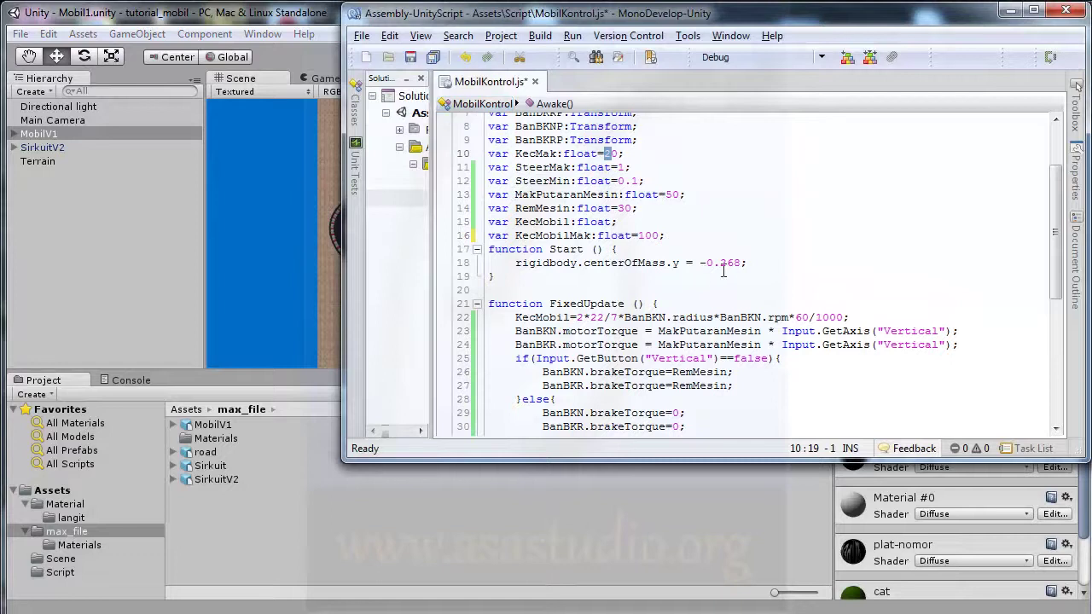
# Test-drive in play mode: accelerate past 90, steer left, reverse back, then stop
pyautogui.click(320, 17)
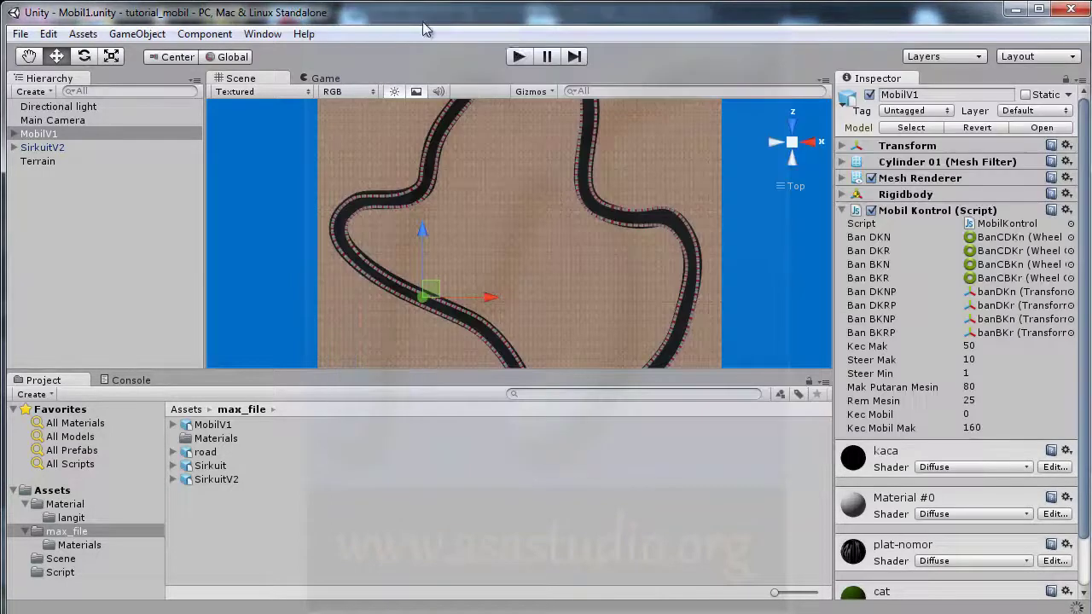
pyautogui.click(520, 57)
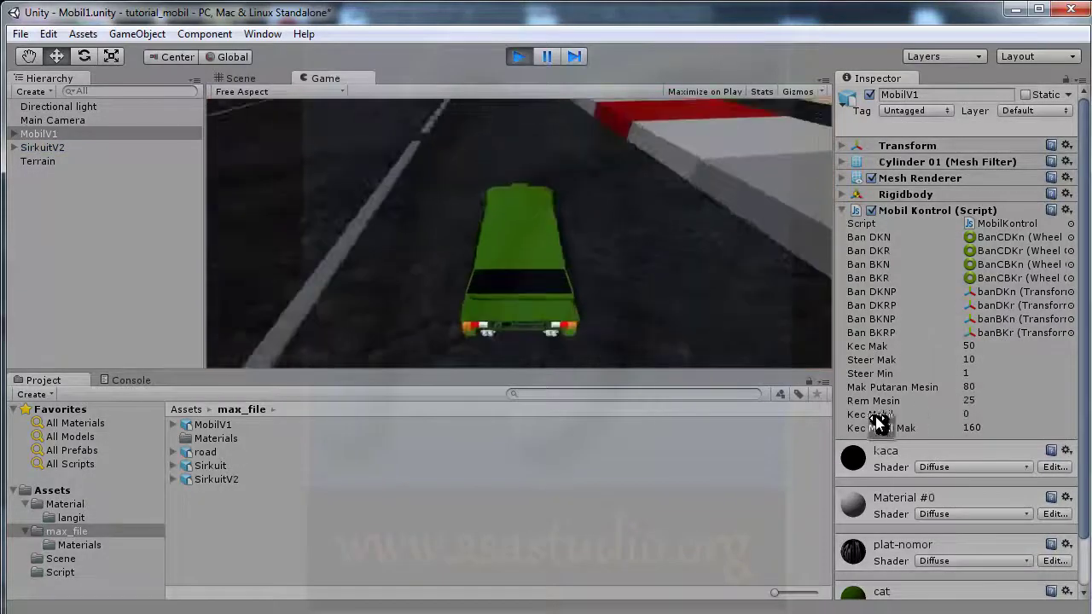
pyautogui.press('Up')
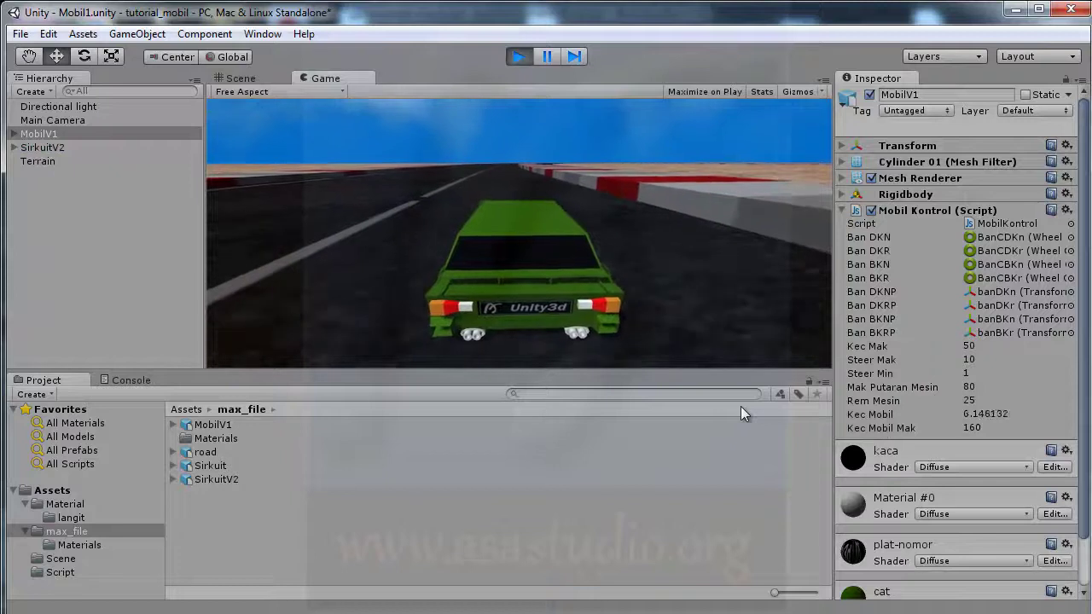
pyautogui.press('Up')
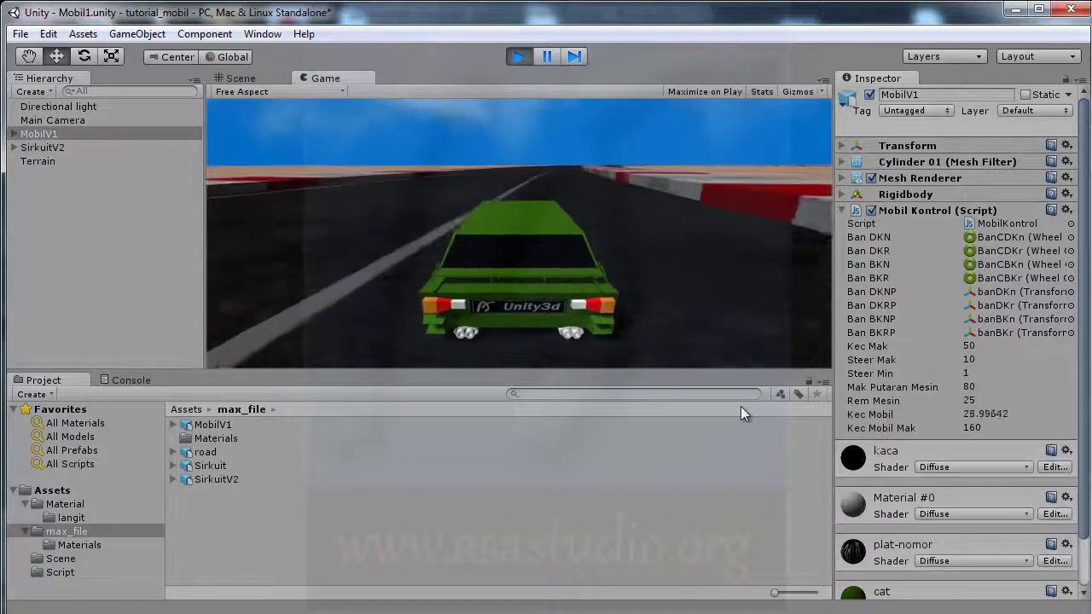
pyautogui.press('Up')
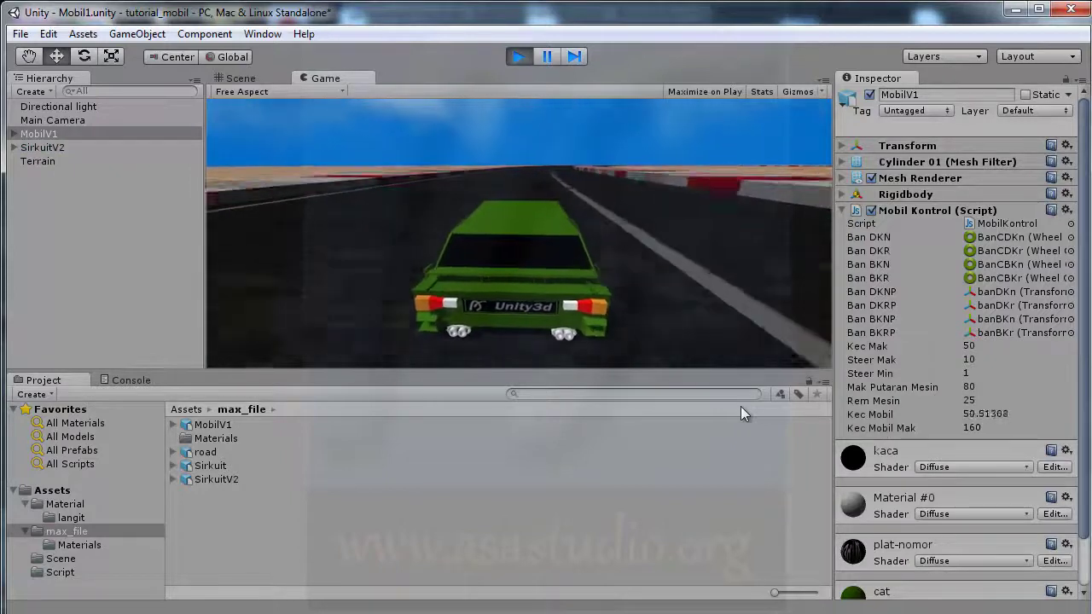
pyautogui.press('Up')
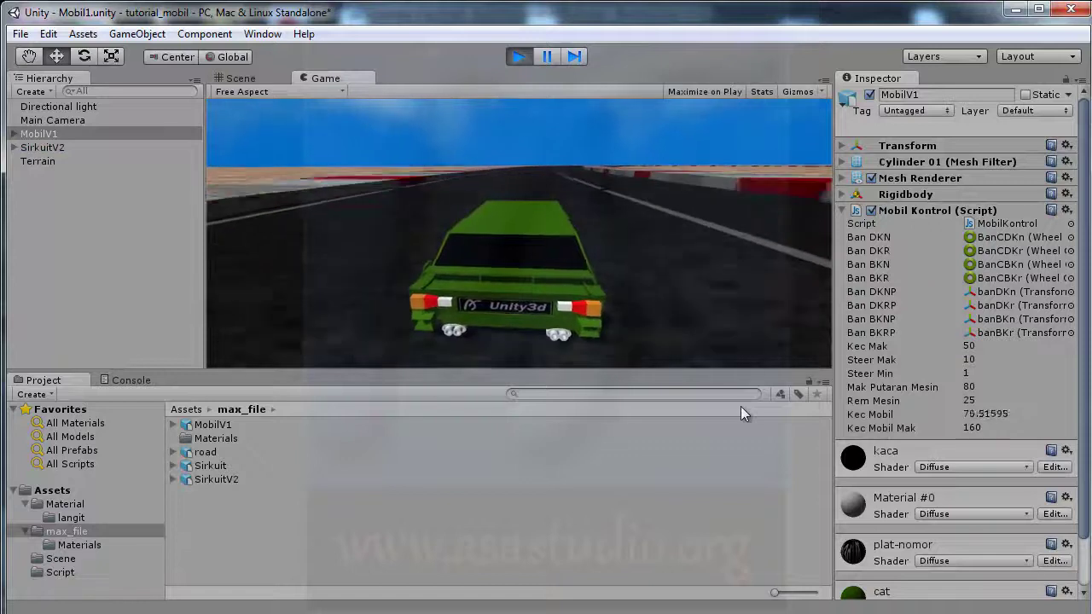
pyautogui.press('Up')
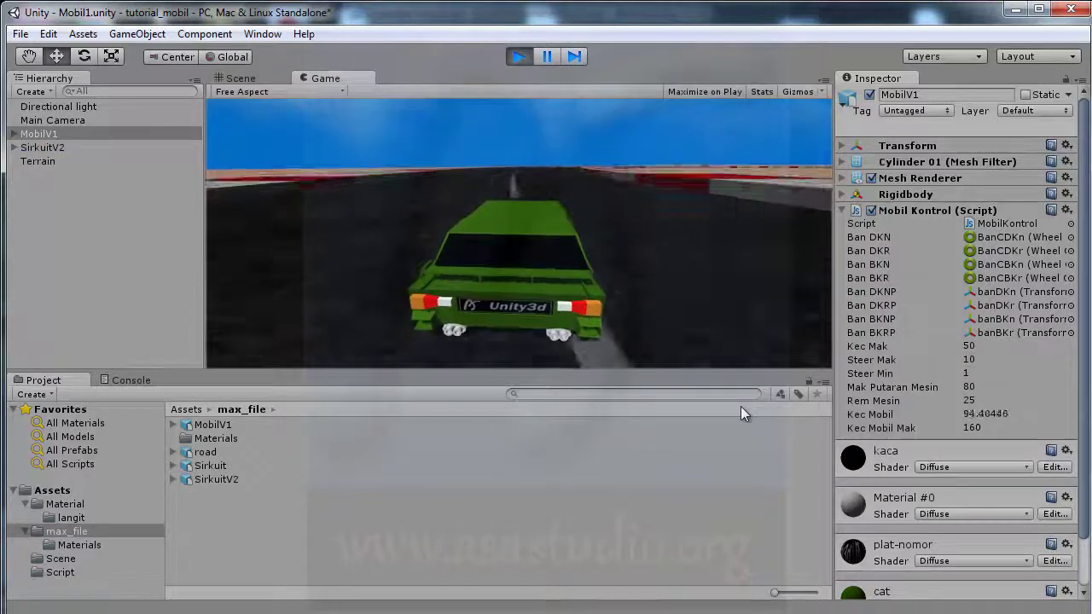
pyautogui.press('Left')
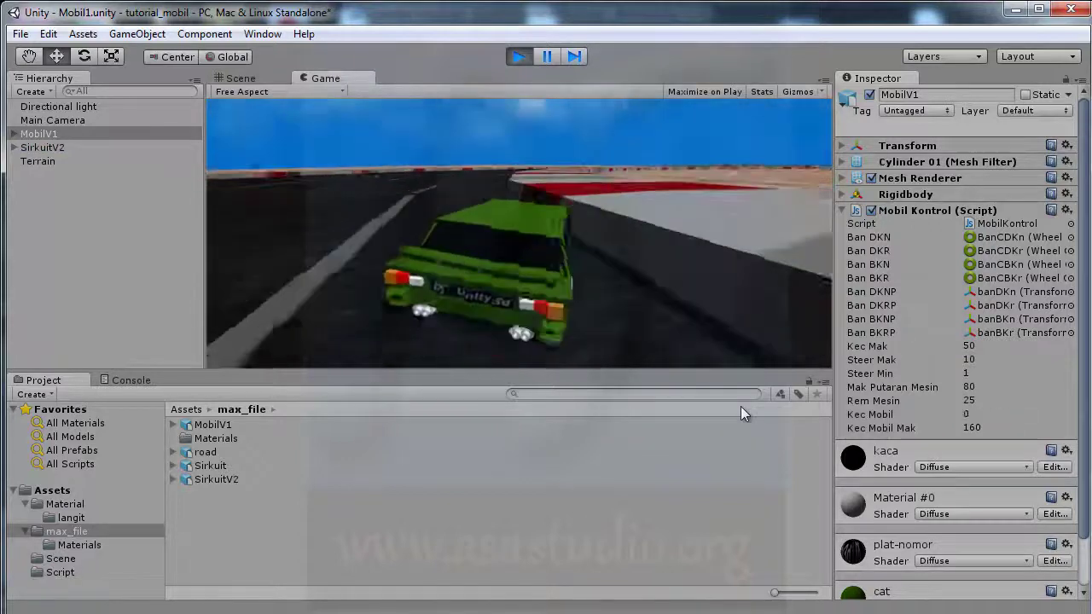
pyautogui.press('Down')
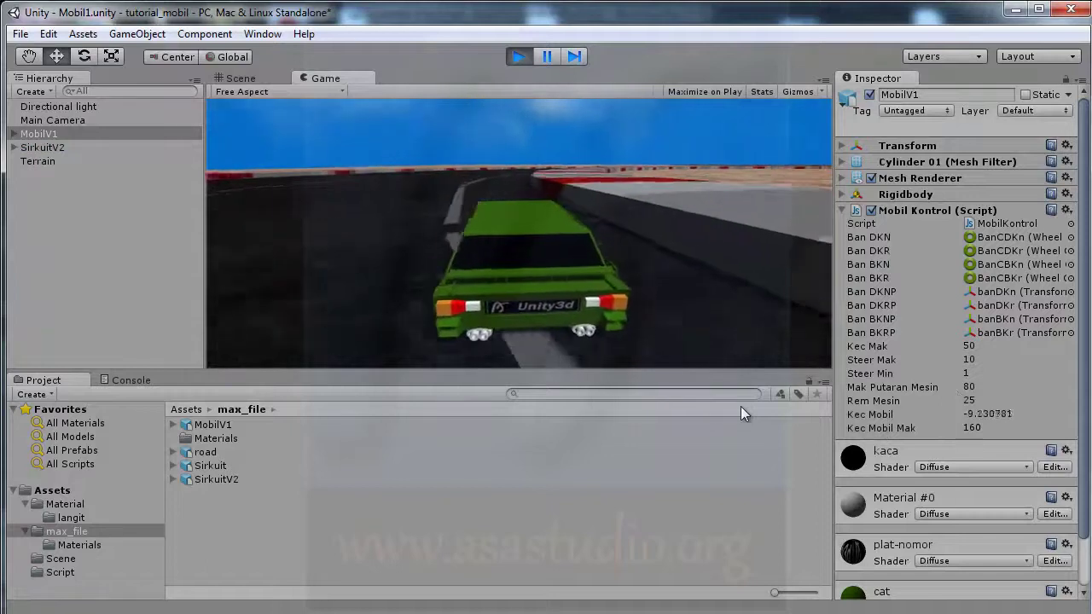
pyautogui.click(518, 57)
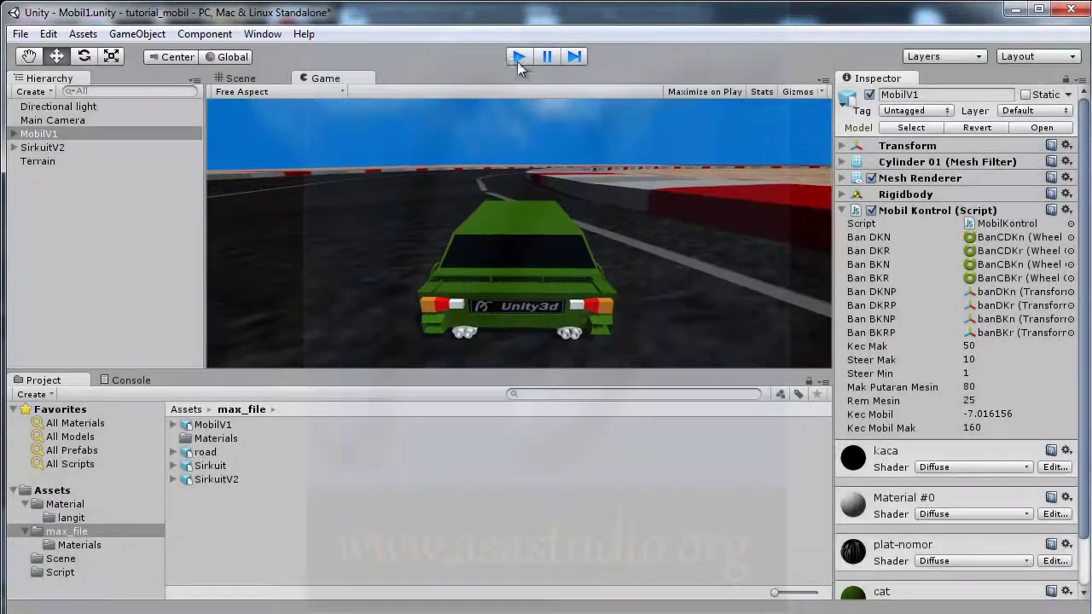
# Shift the car right in the top-down scene, test-drive again, then return to MobilKontrol.js
pyautogui.click(247, 78)
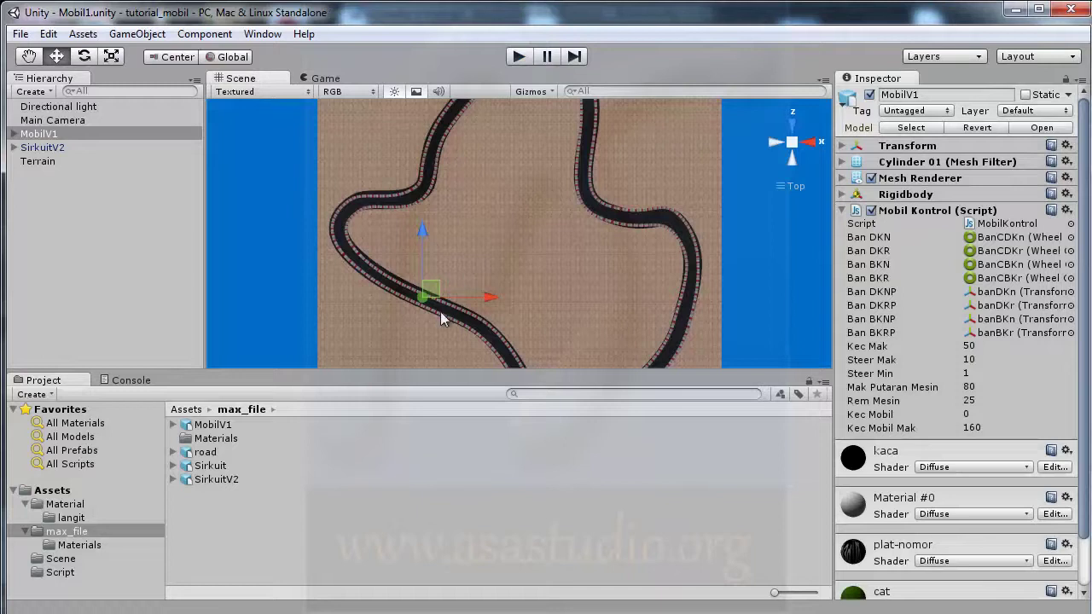
pyautogui.moveTo(433, 291); pyautogui.dragTo(519, 288)
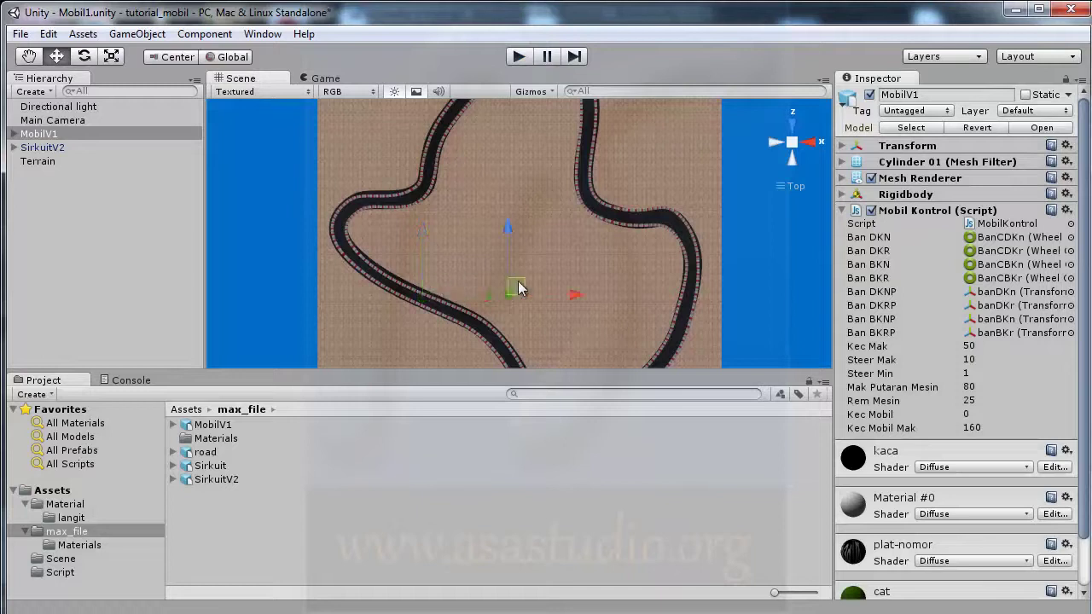
pyautogui.click(518, 56)
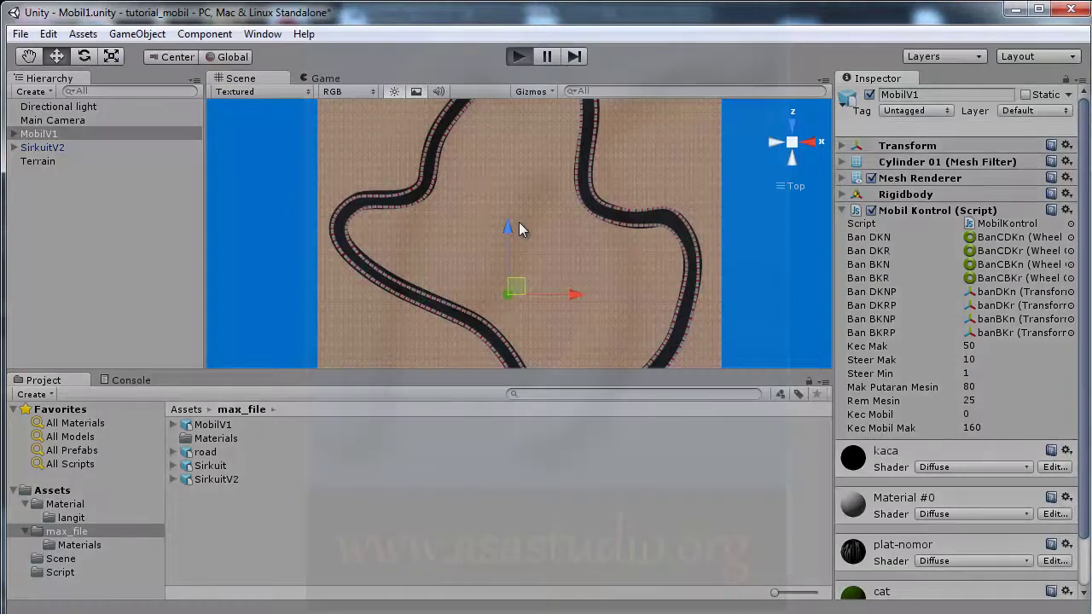
pyautogui.press('Up')
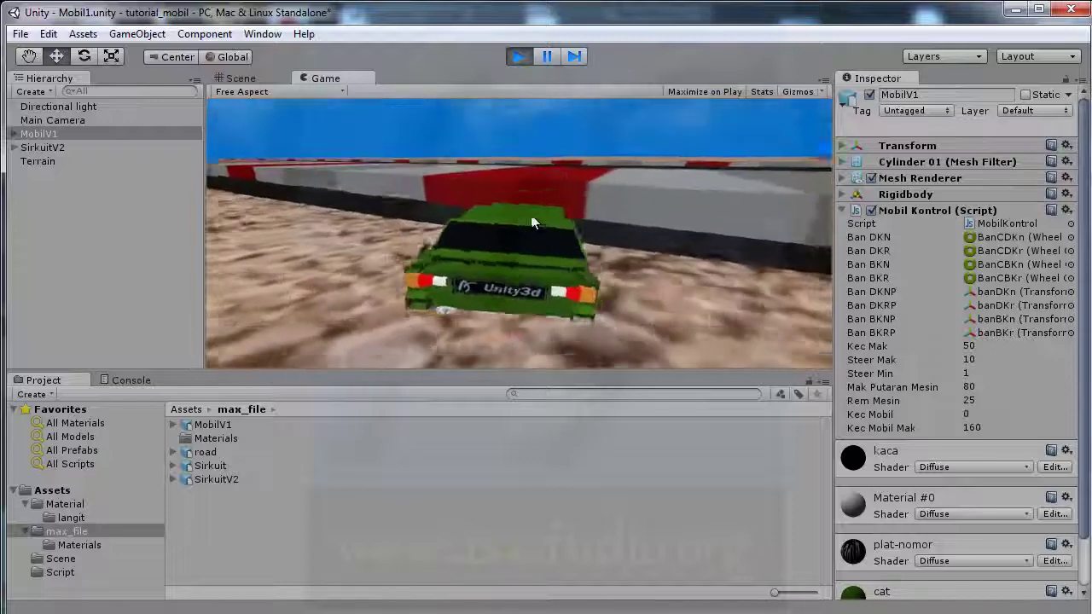
pyautogui.click(519, 57)
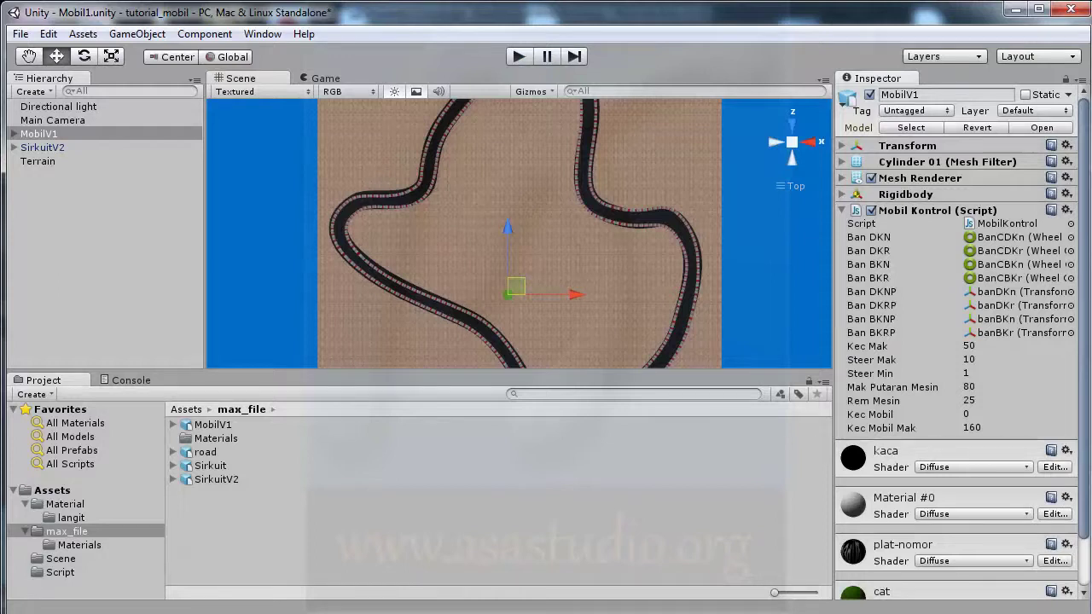
pyautogui.click(751, 602)
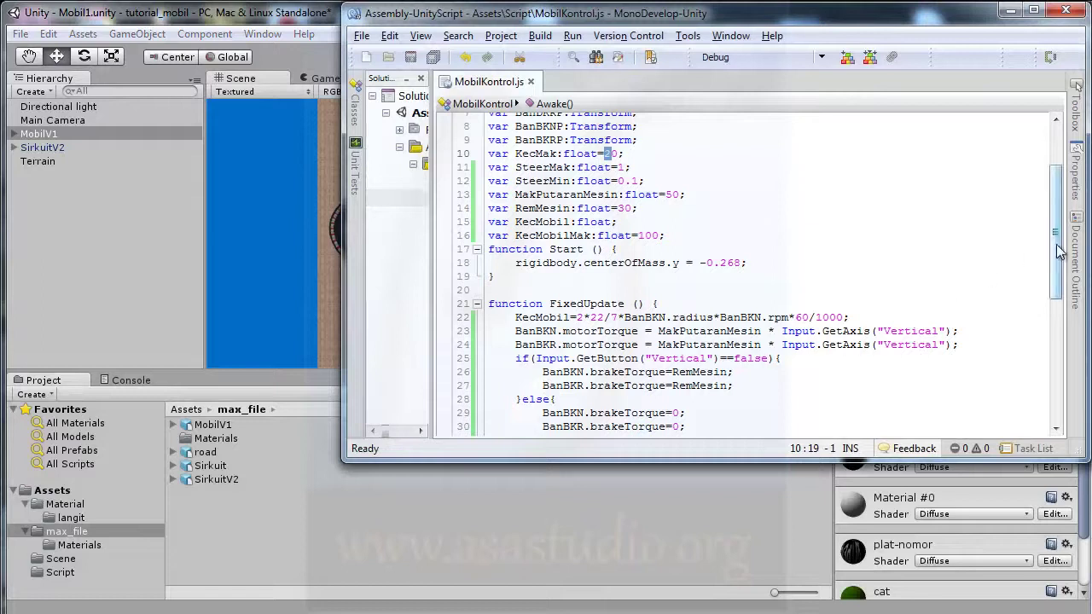
# Wrap the BanBKN and BanBKR motorTorque lines in an indented if(){ } block
pyautogui.moveTo(1058, 250); pyautogui.dragTo(1061, 294)
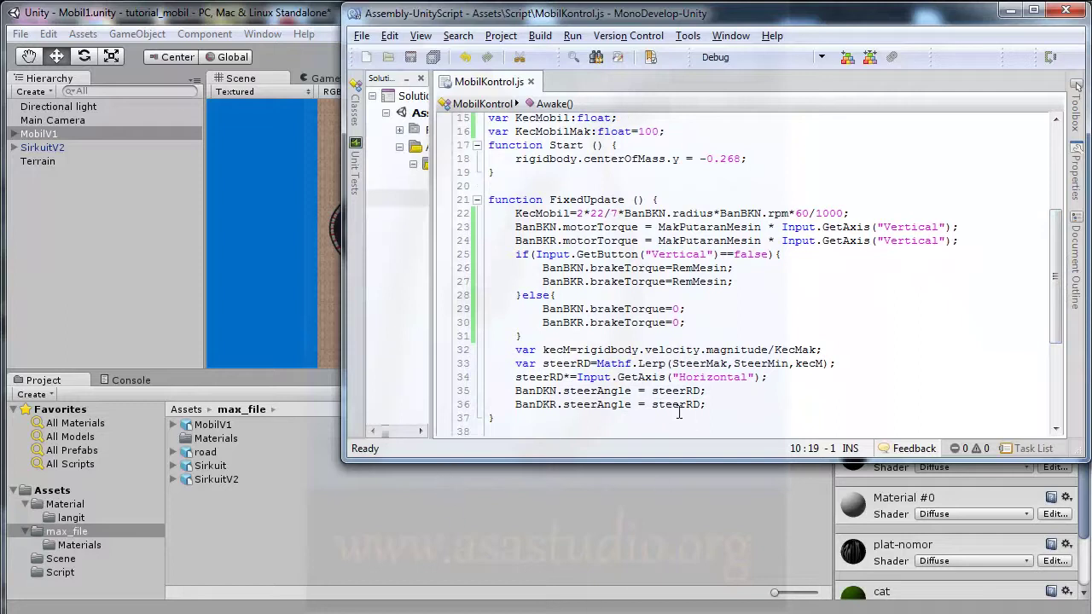
pyautogui.click(514, 227)
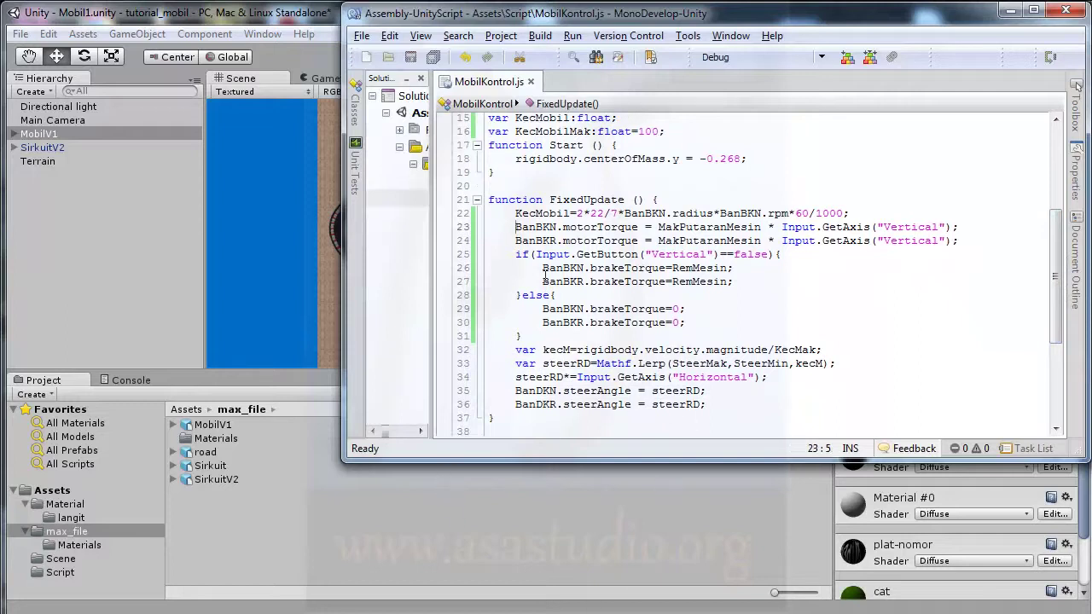
pyautogui.press('Return')
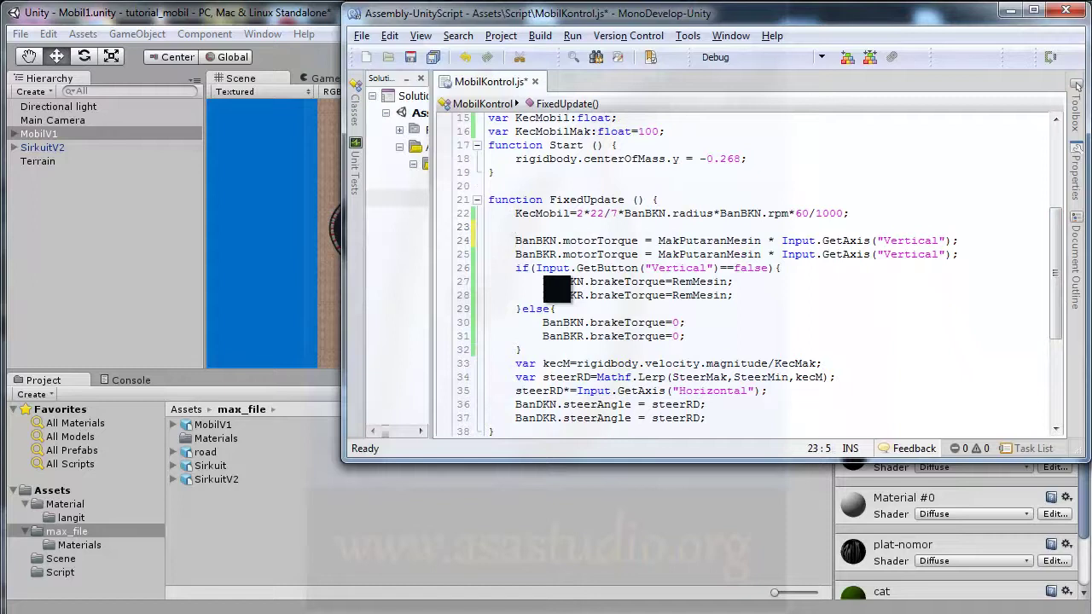
pyautogui.write('if(){')
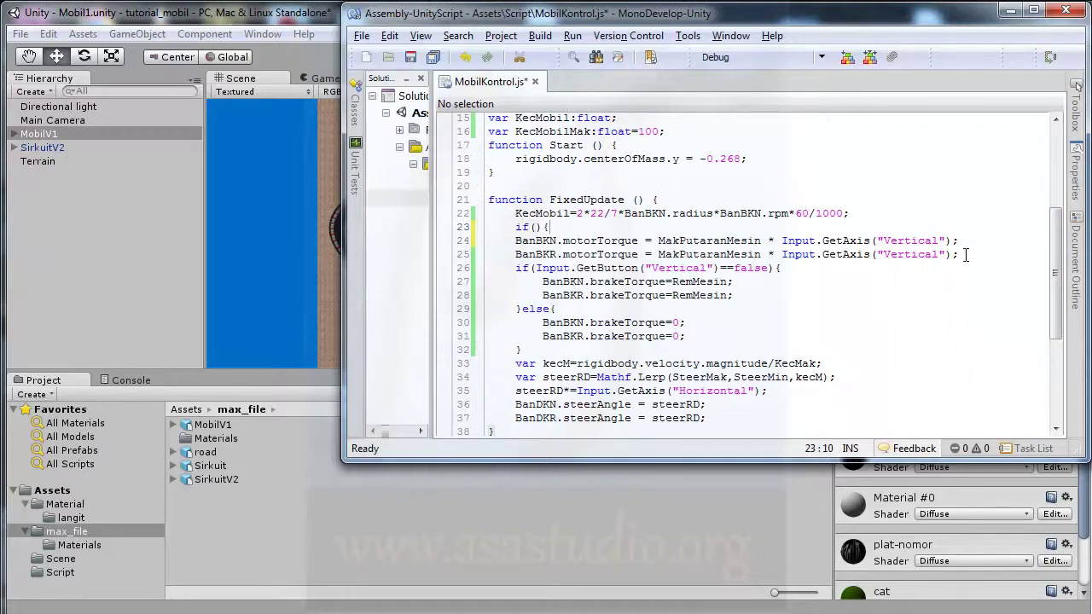
pyautogui.press('Return')
pyautogui.write('}')
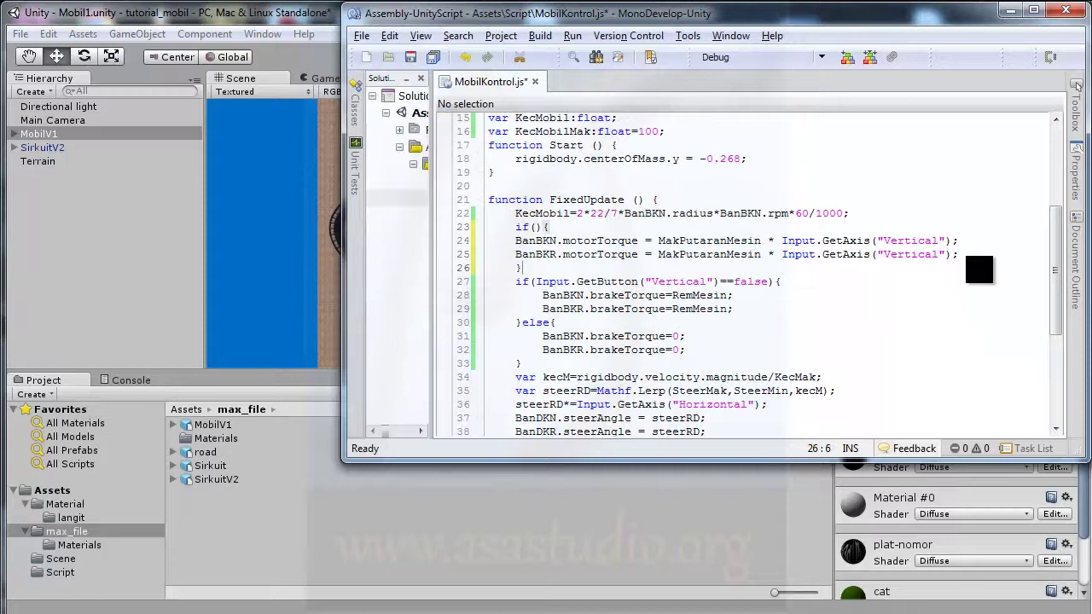
pyautogui.click(516, 241)
pyautogui.press('Tab')
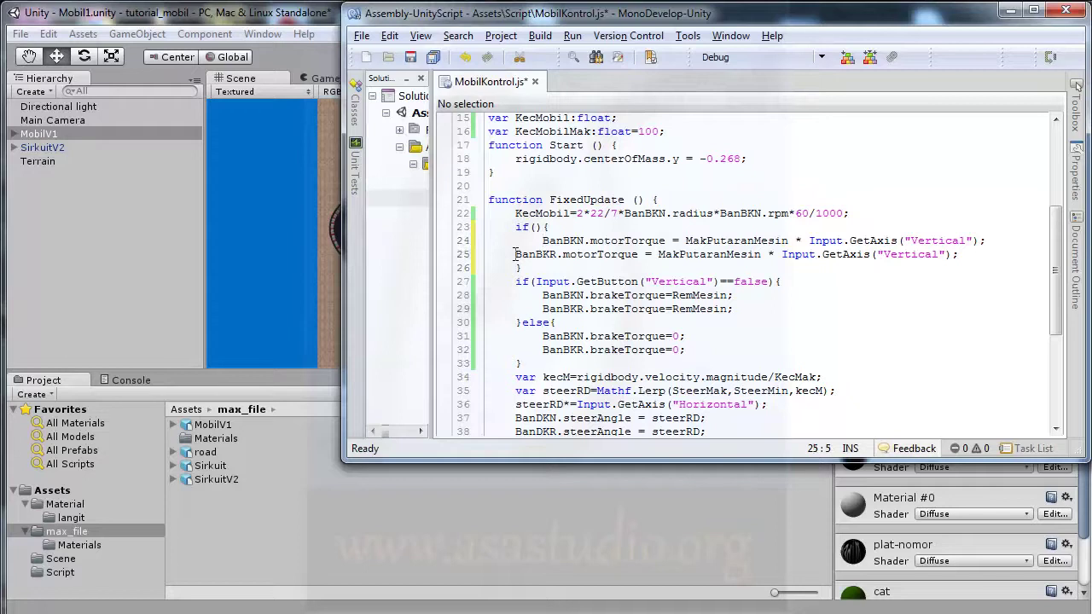
pyautogui.press('Tab')
# Fill the if condition with KecMobil<KecMobilMak
pyautogui.click(534, 227)
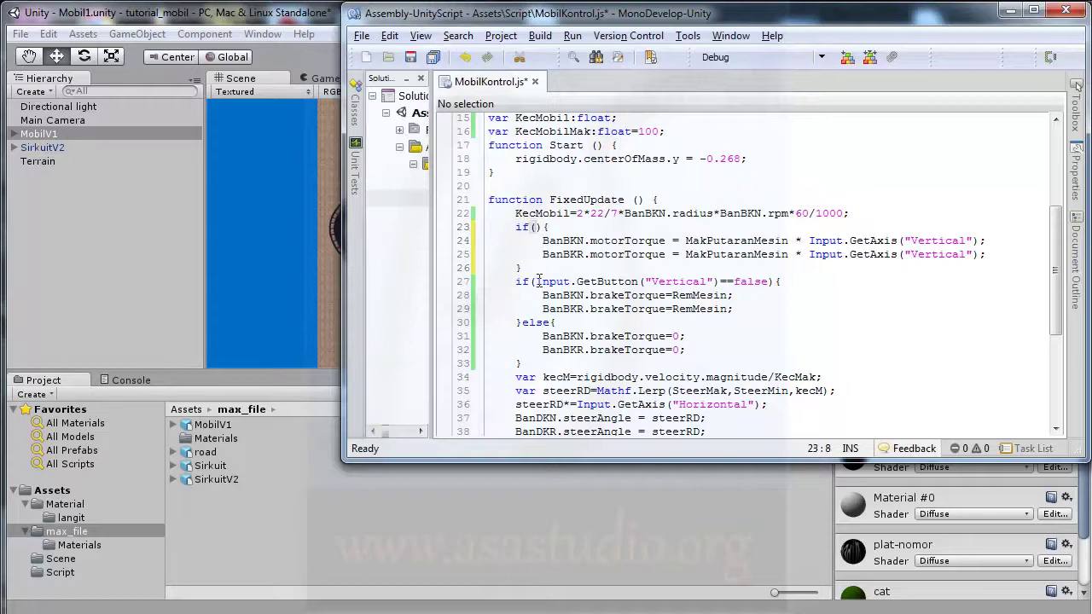
pyautogui.write('KecM')
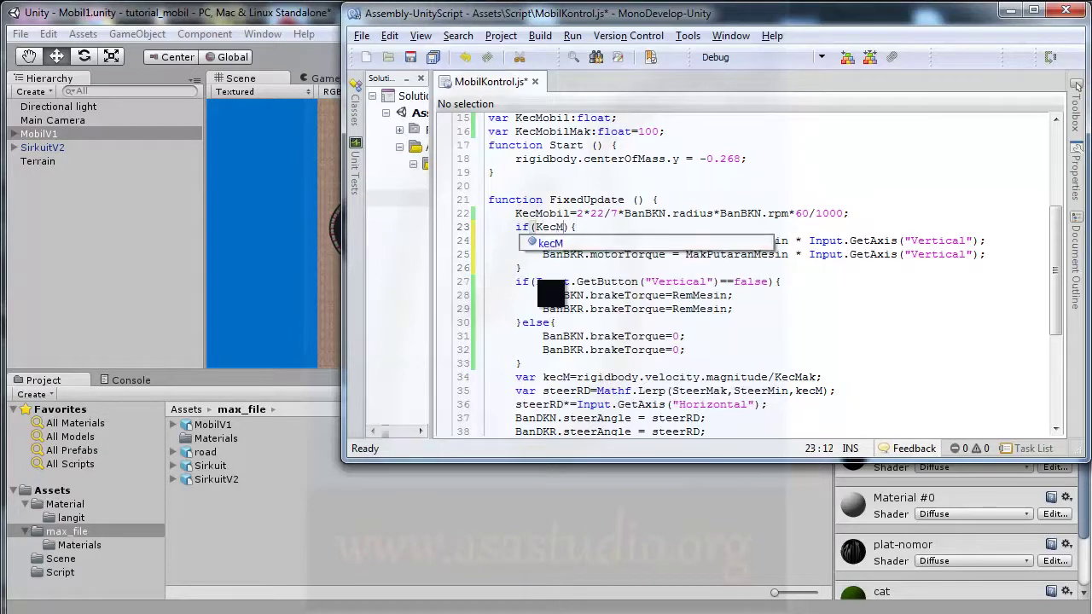
pyautogui.write('obil')
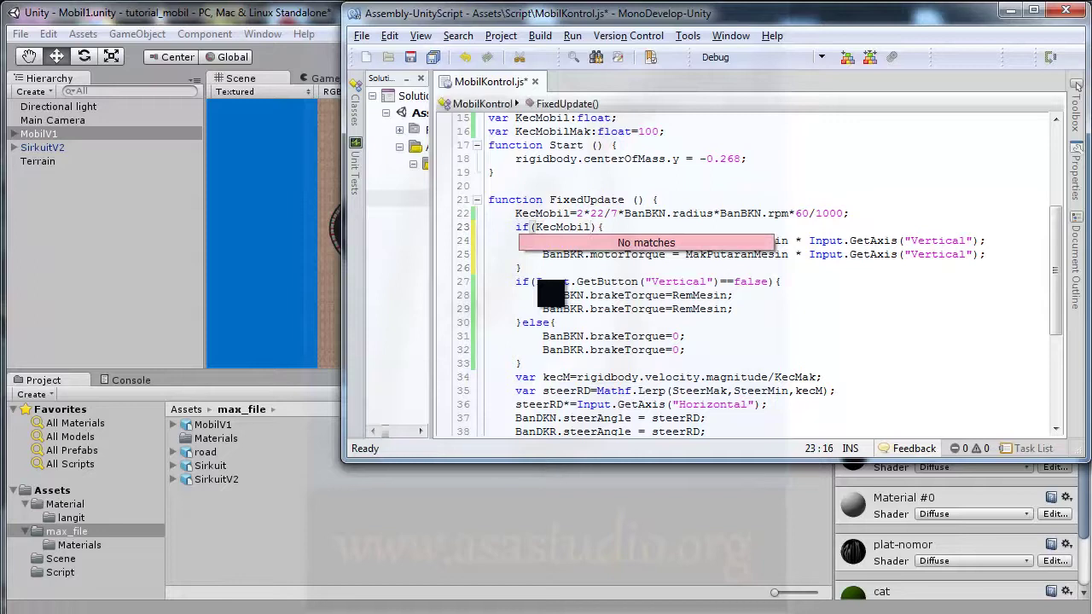
pyautogui.write('<')
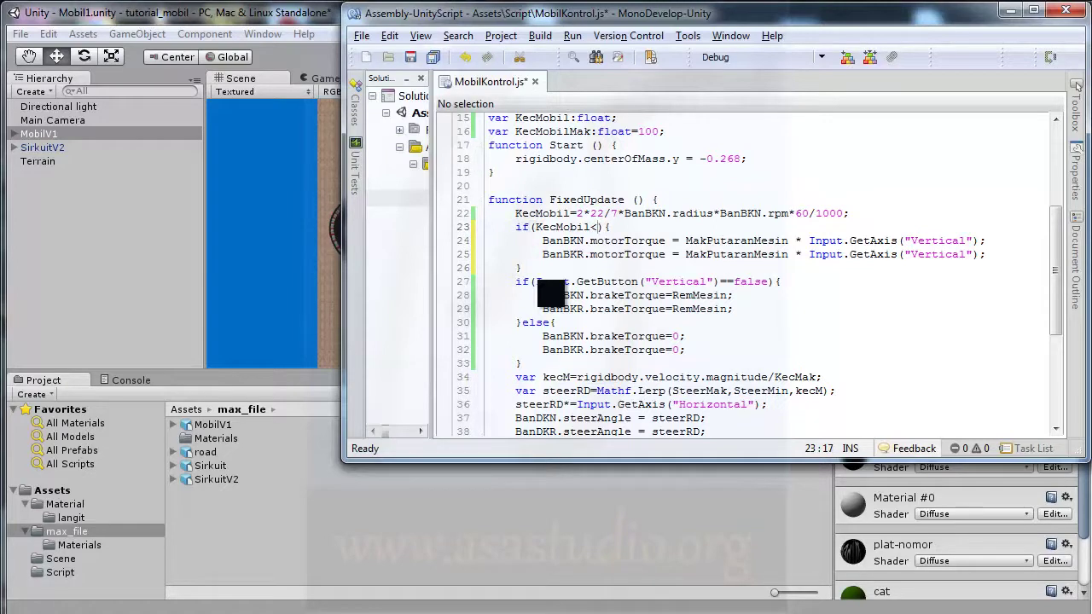
pyautogui.write('KecMobilM')
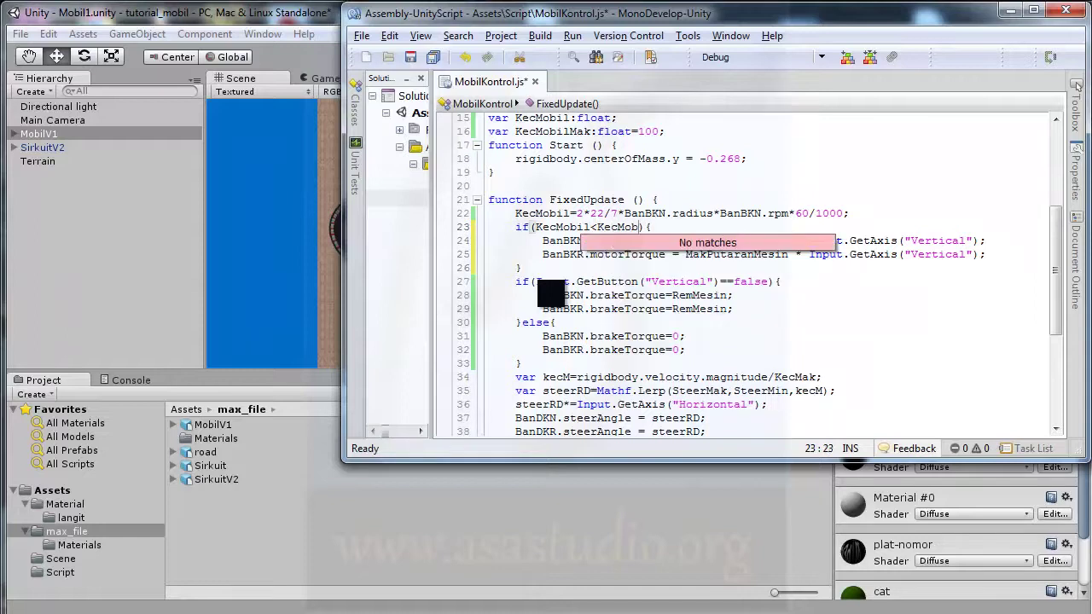
pyautogui.write('ak')
pyautogui.click(996, 252)
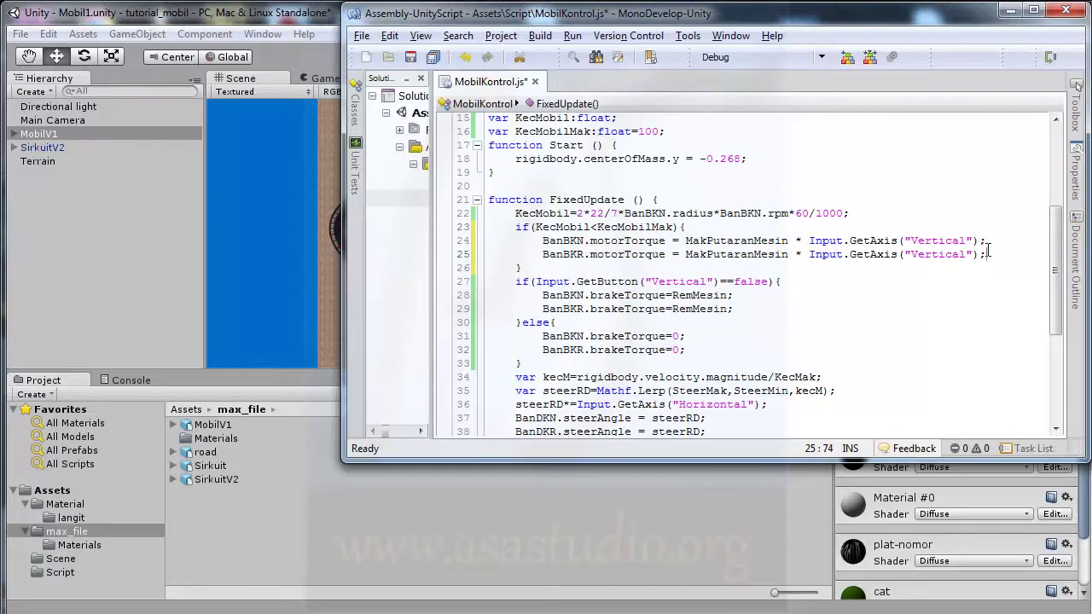
pyautogui.click(546, 272)
# Add an else block containing copies of the two motorTorque lines
pyautogui.write('else')
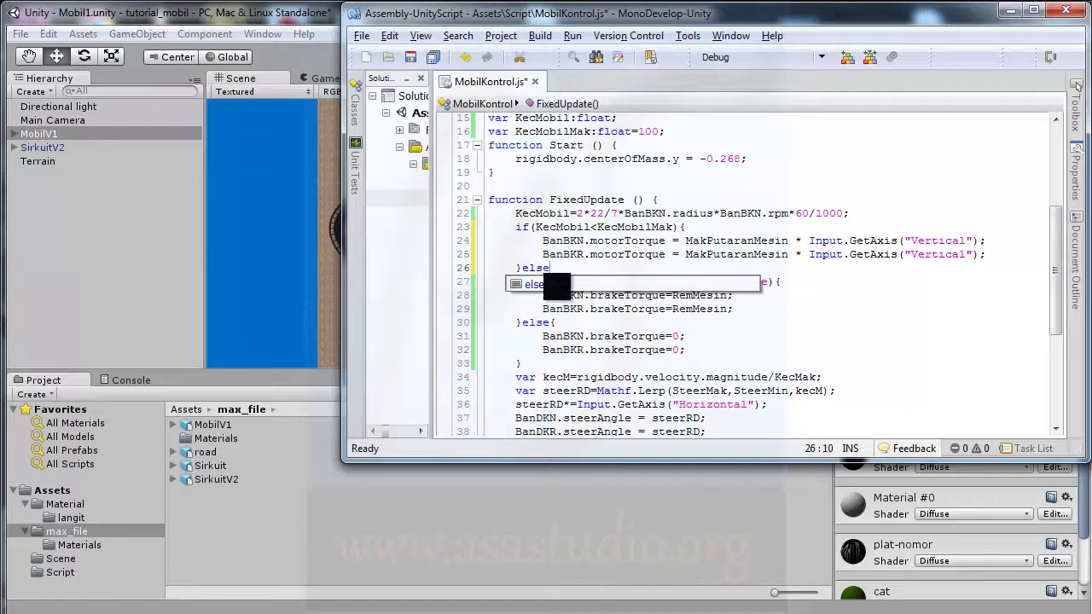
pyautogui.write('{')
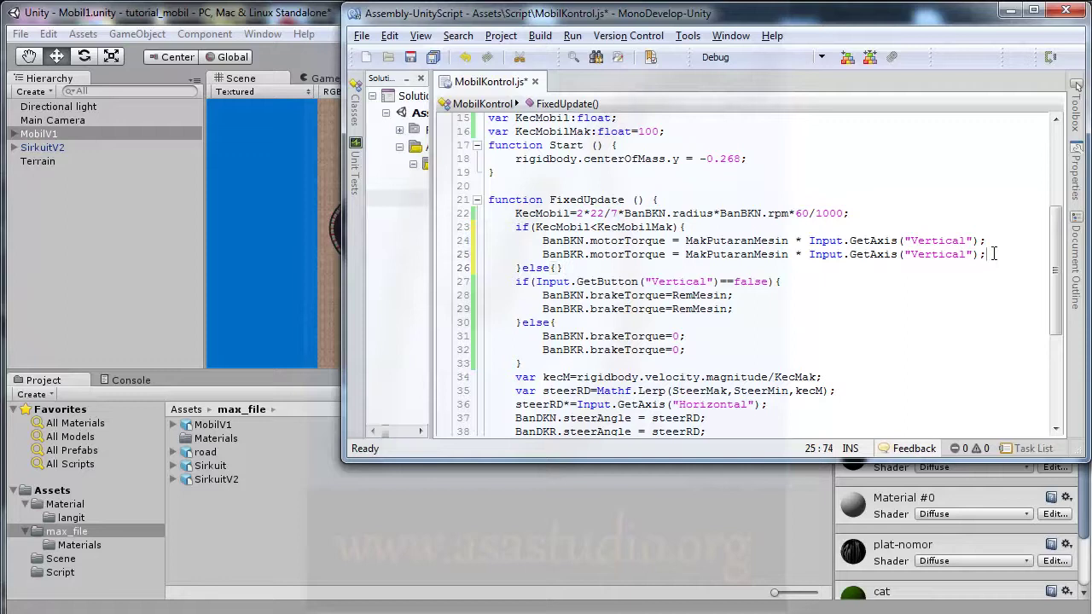
pyautogui.moveTo(995, 254); pyautogui.dragTo(997, 227)
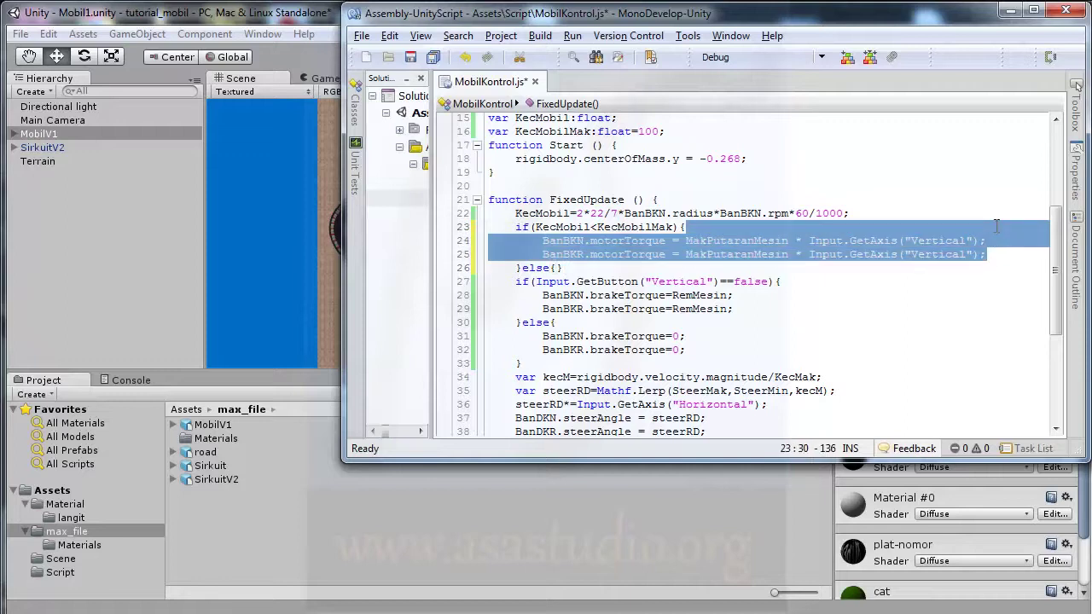
pyautogui.click(555, 267)
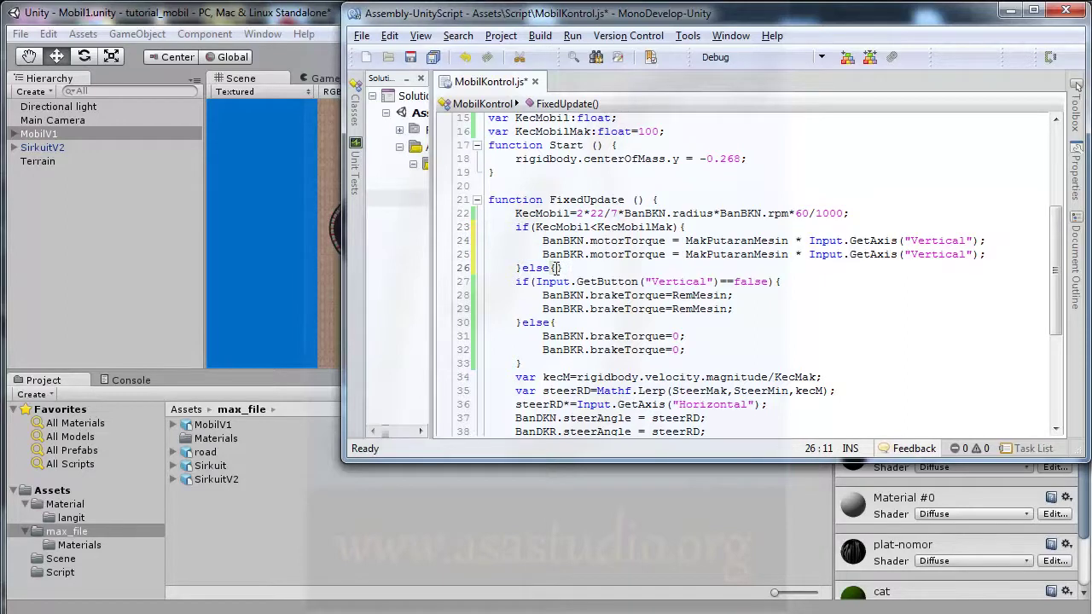
pyautogui.write('BanBKN.motorTorque = MakPutaranMesin * Input.GetAxis("Vertical"); \t\tBanBKR.motorTorque = MakPutaranMesin * Input.GetAxis("Vertical");')
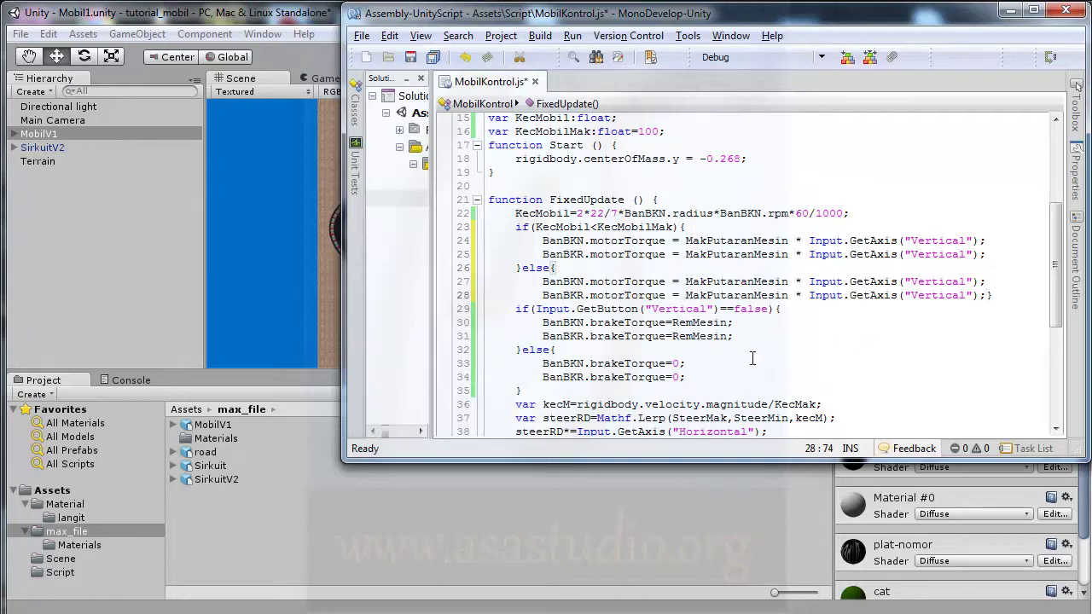
pyautogui.press('Return')
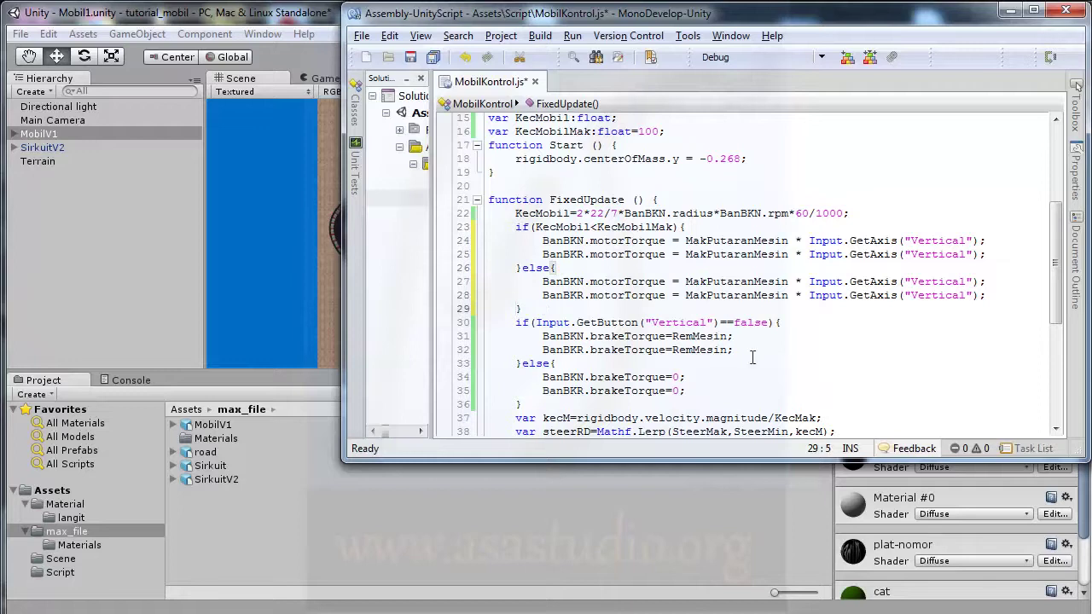
# Set both BanBKN and BanBKR motorTorque in the else block to 0 and save MobilKontrol.js
pyautogui.moveTo(685, 282); pyautogui.dragTo(980, 281)
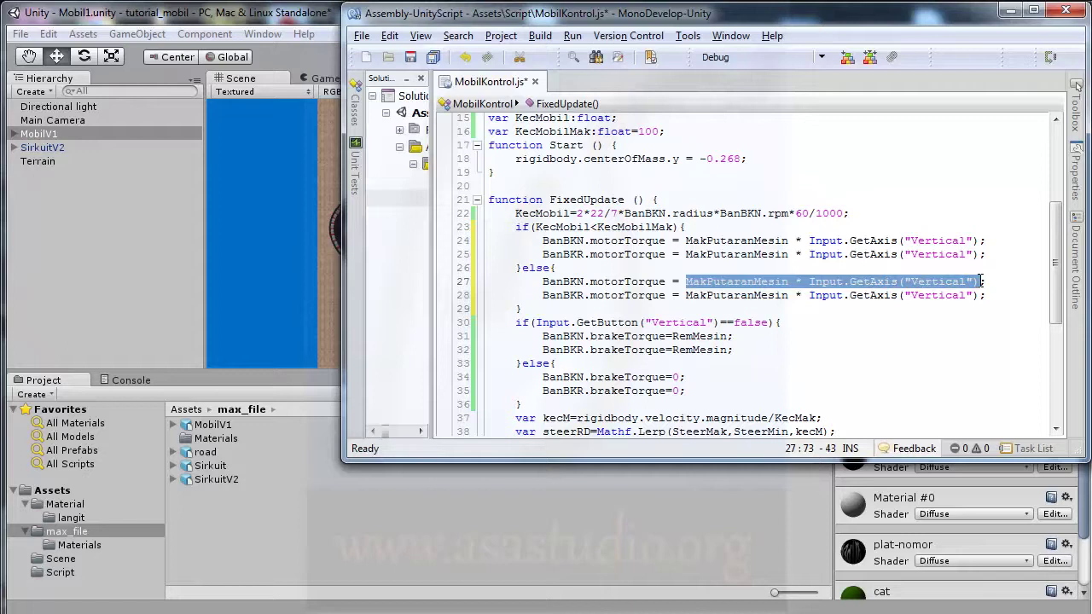
pyautogui.write('0;')
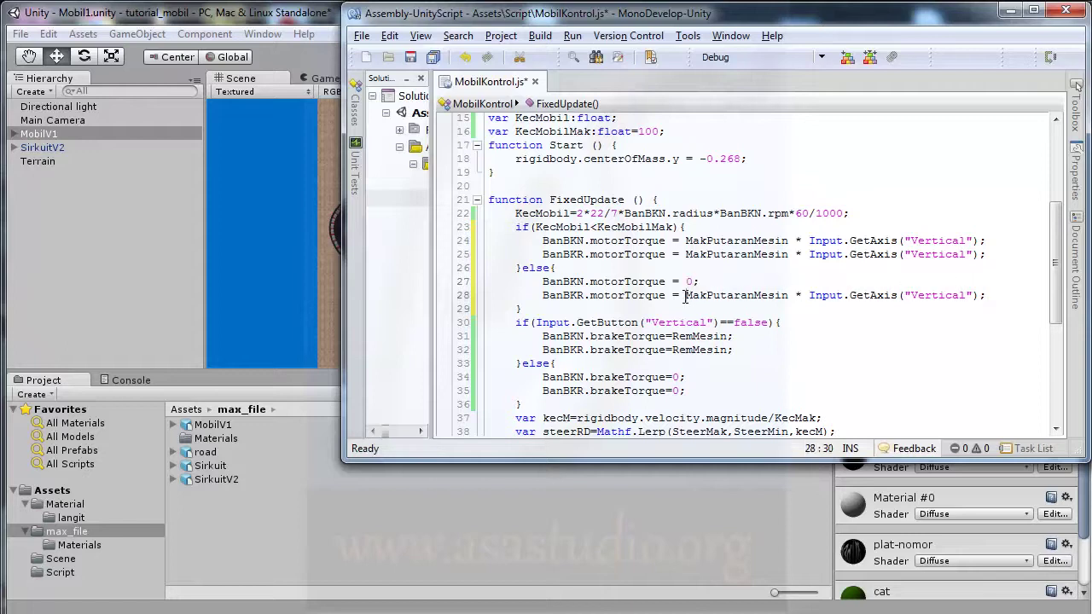
pyautogui.moveTo(685, 295); pyautogui.dragTo(983, 295)
pyautogui.write('0;')
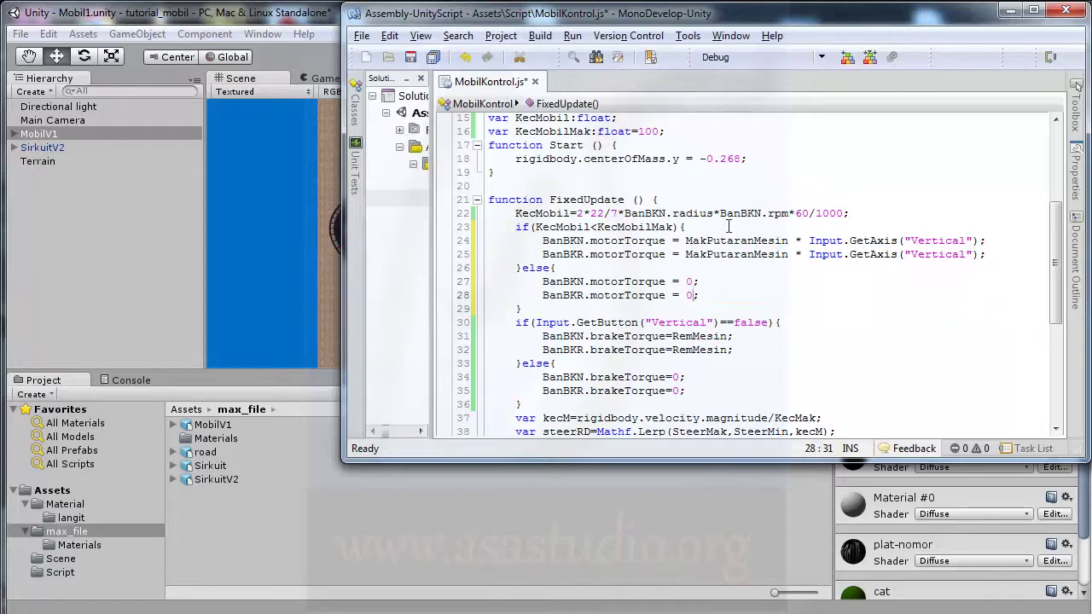
pyautogui.hotkey('ctrl', 's')
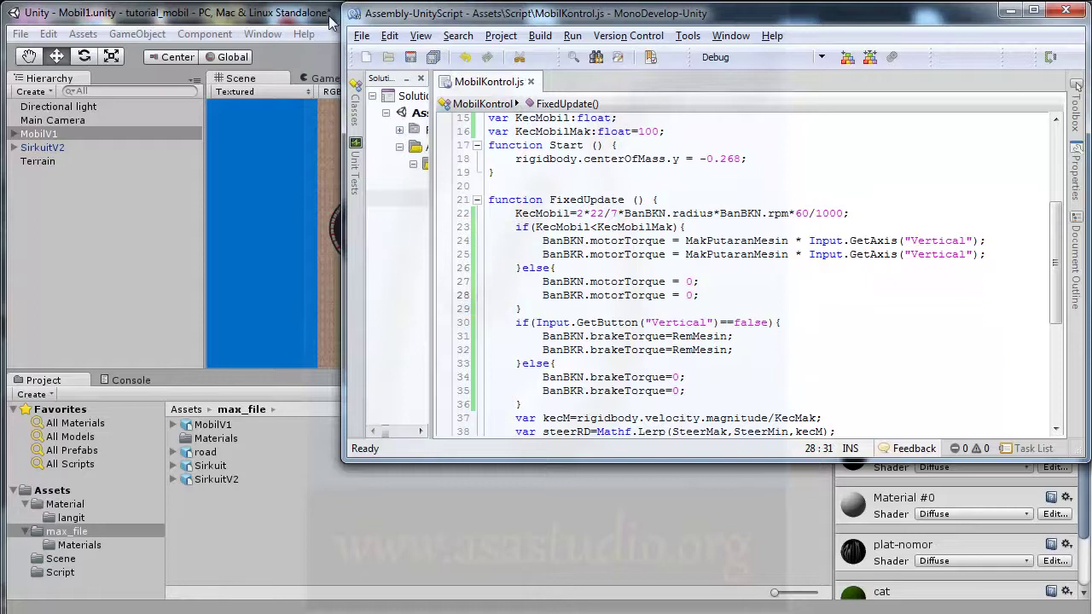
pyautogui.click(332, 20)
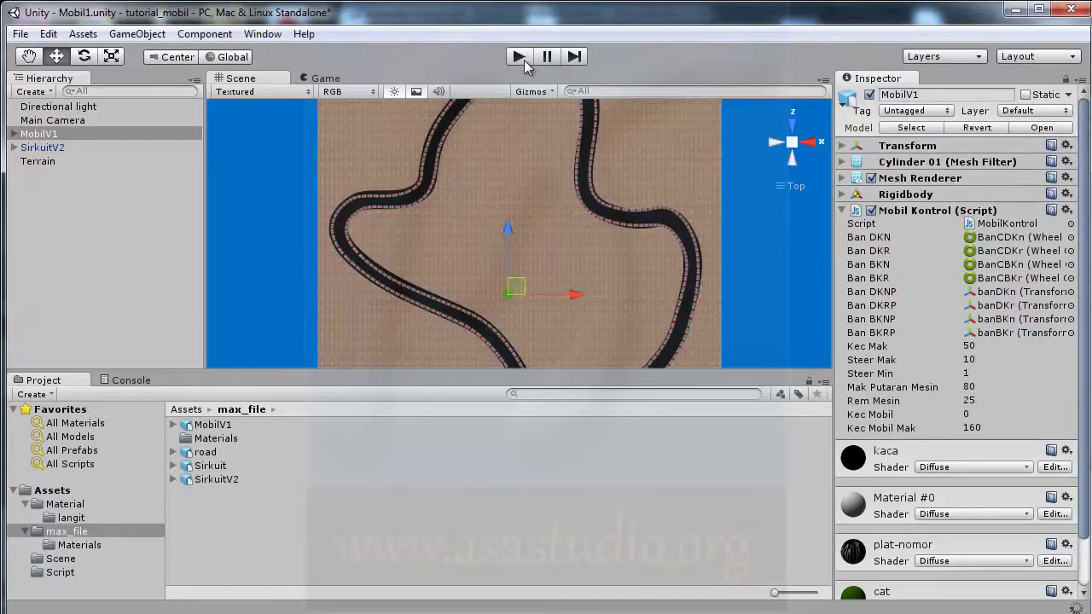
# Test-drive the car in play mode against the 160 speed cap, steering right, then stop
pyautogui.click(523, 60)
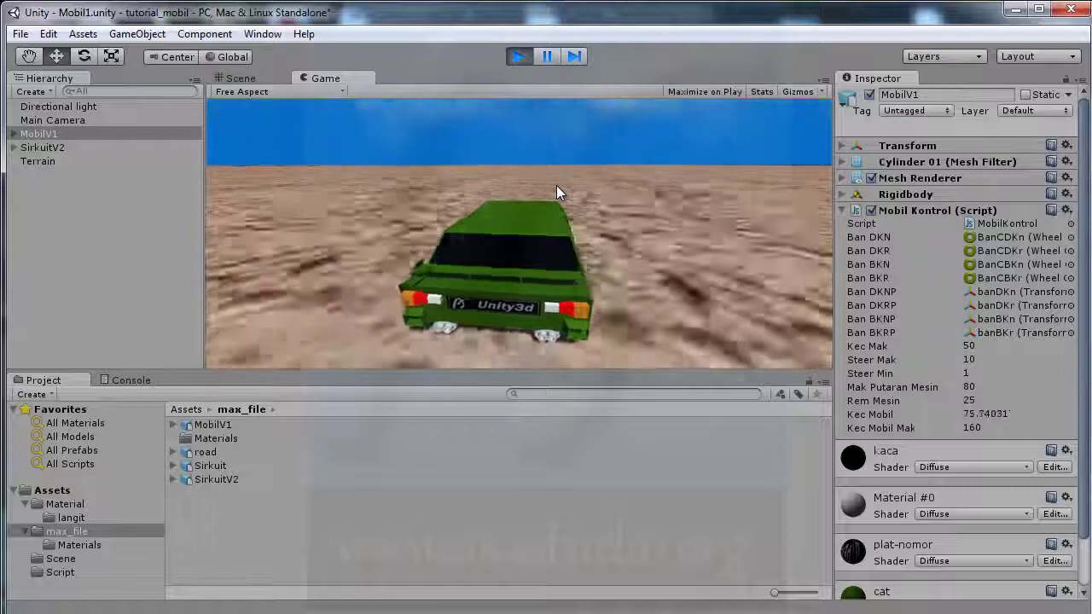
pyautogui.press('Right')
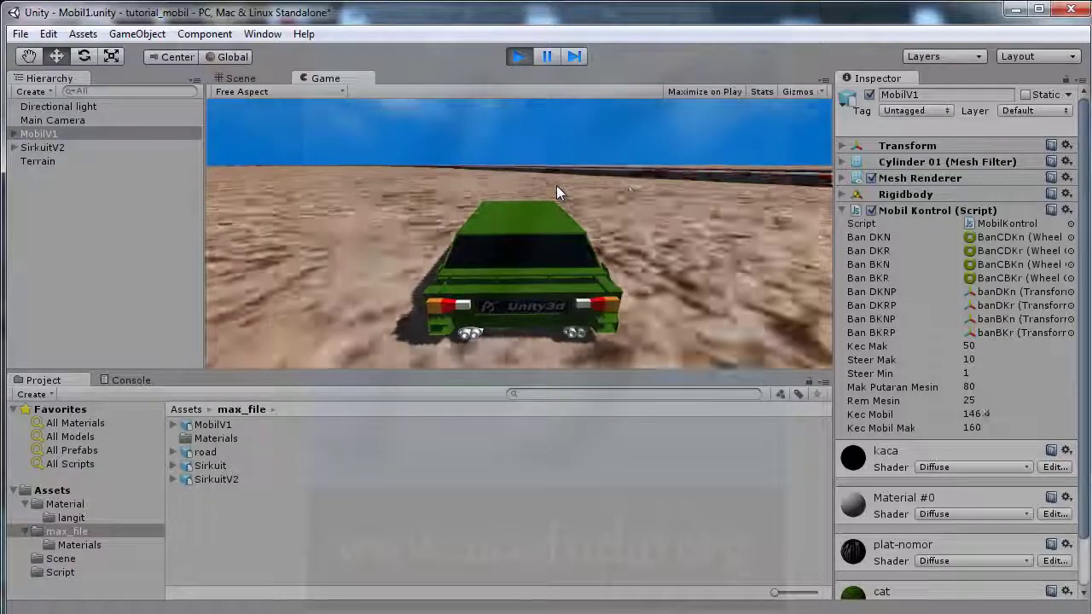
pyautogui.press('Right')
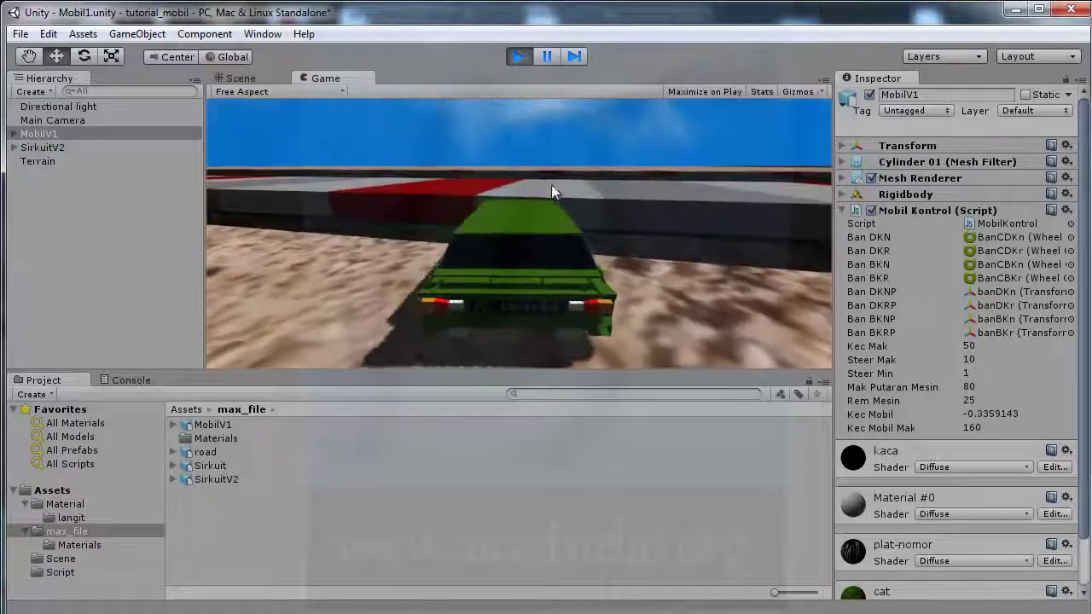
pyautogui.click(519, 57)
# Set Kec Mobil Mak to 100 and drive forward, confirming speed caps near 100
pyautogui.click(979, 429)
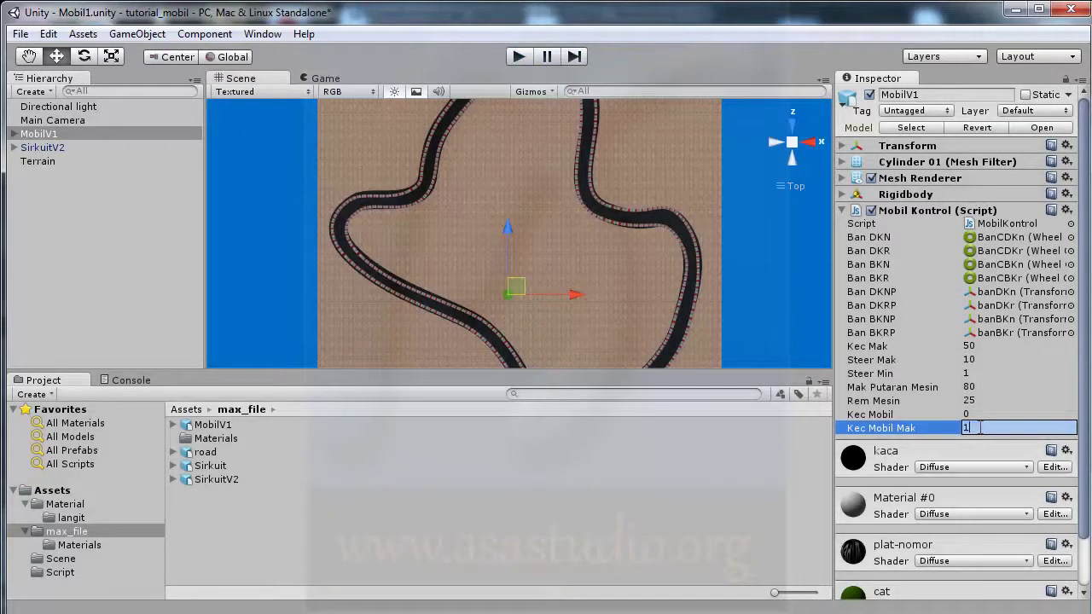
pyautogui.write('00')
pyautogui.press('Return')
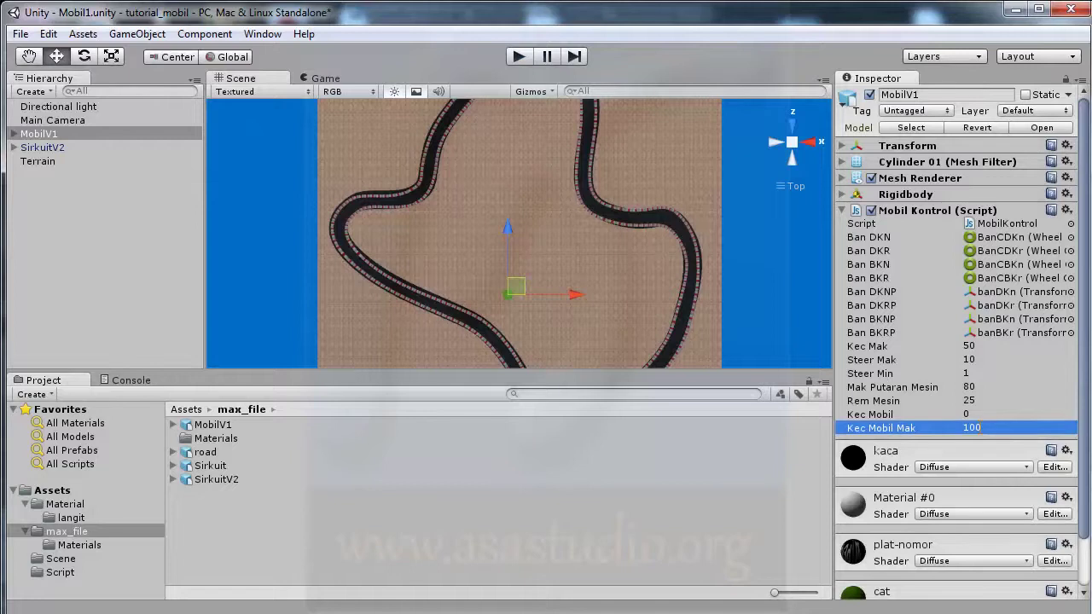
pyautogui.click(527, 54)
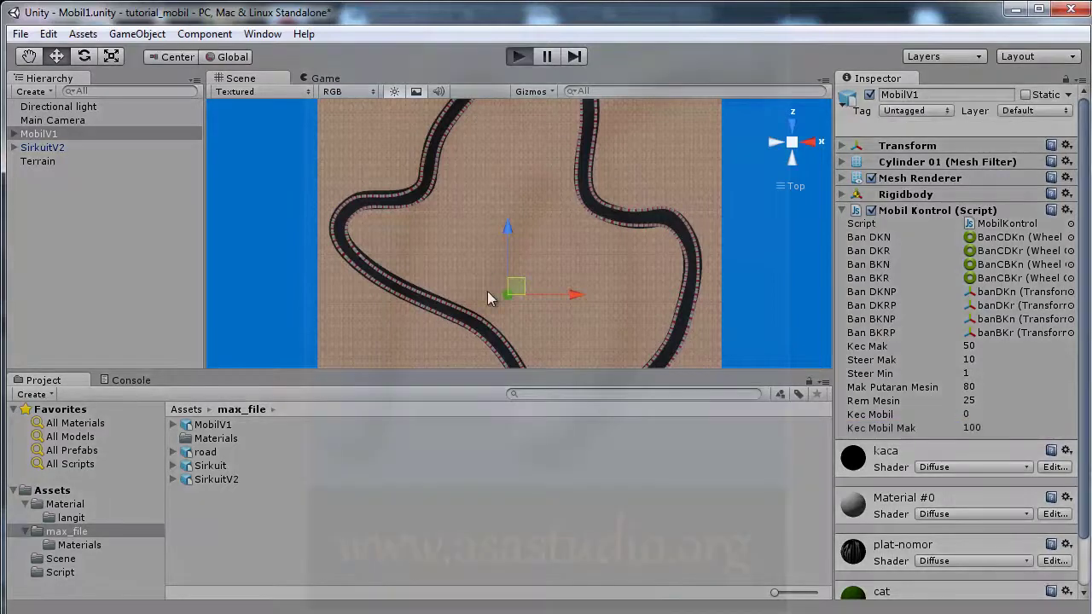
pyautogui.press('Up')
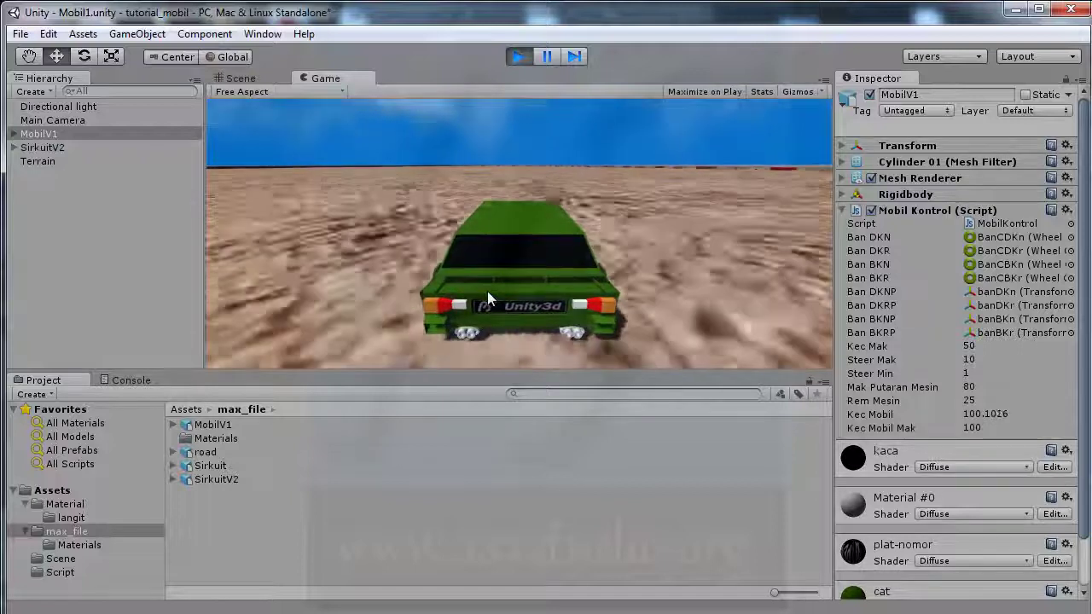
pyautogui.click(519, 57)
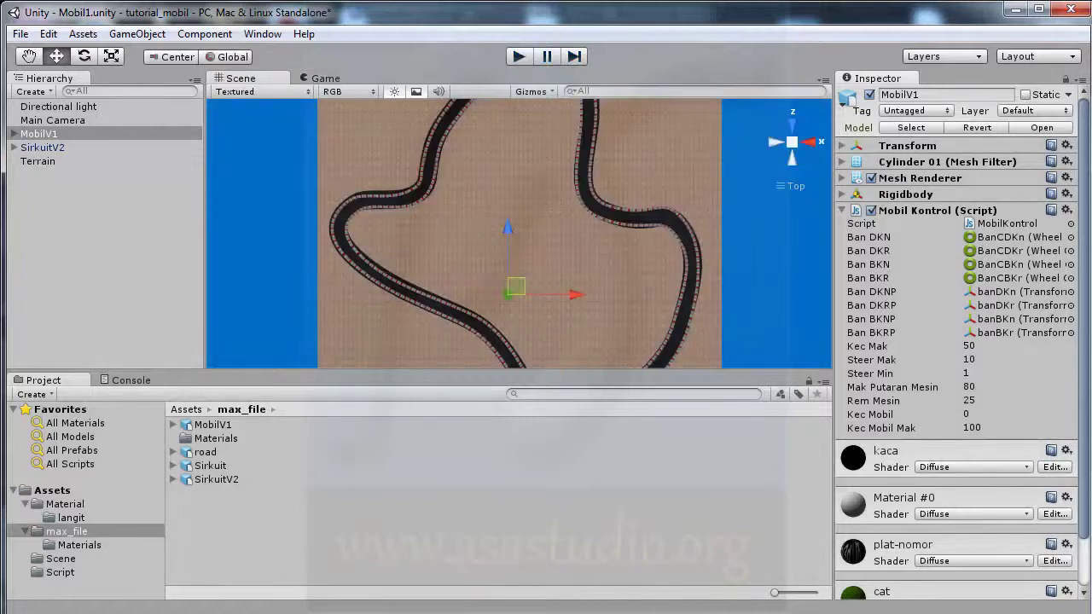
# Wrap line 22's 2*22/7 speed formula in Mathf.Round(...) and save MobilKontrol.js
pyautogui.hotkey('alt', 'Tab')
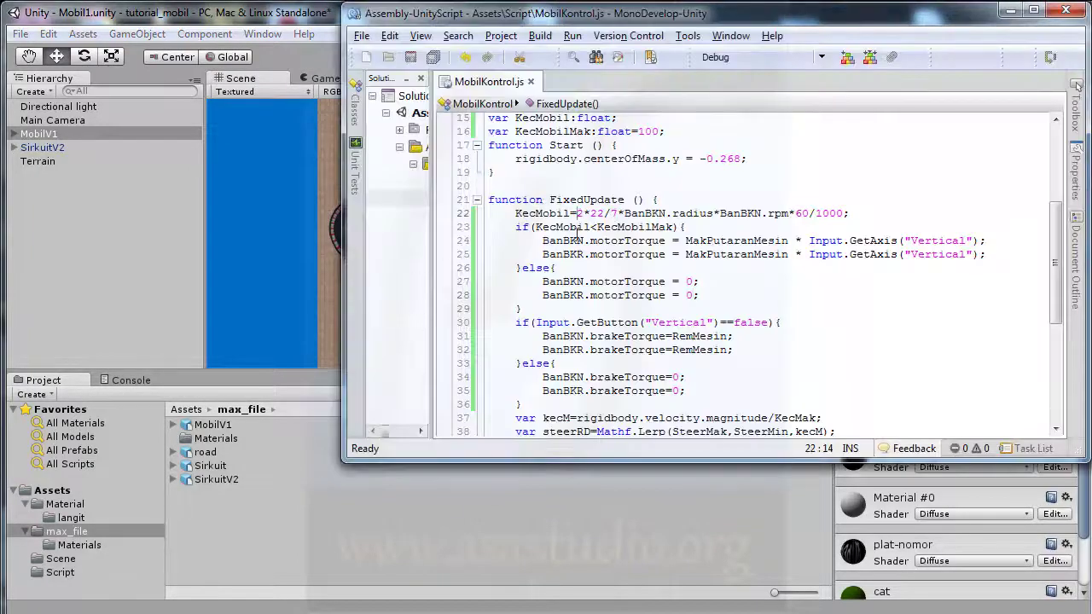
pyautogui.write('Mathf')
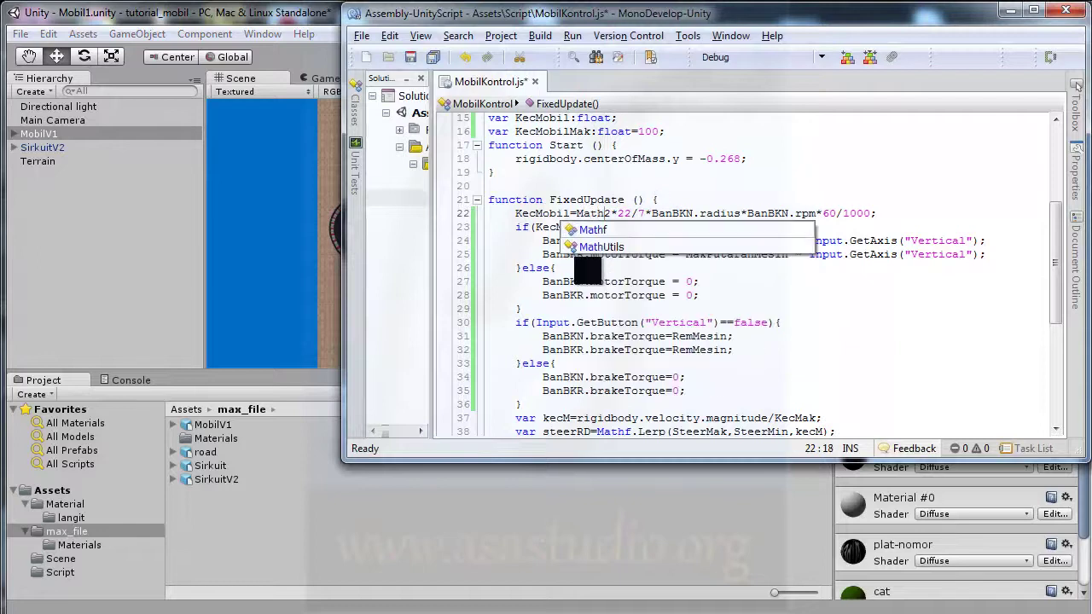
pyautogui.write('.')
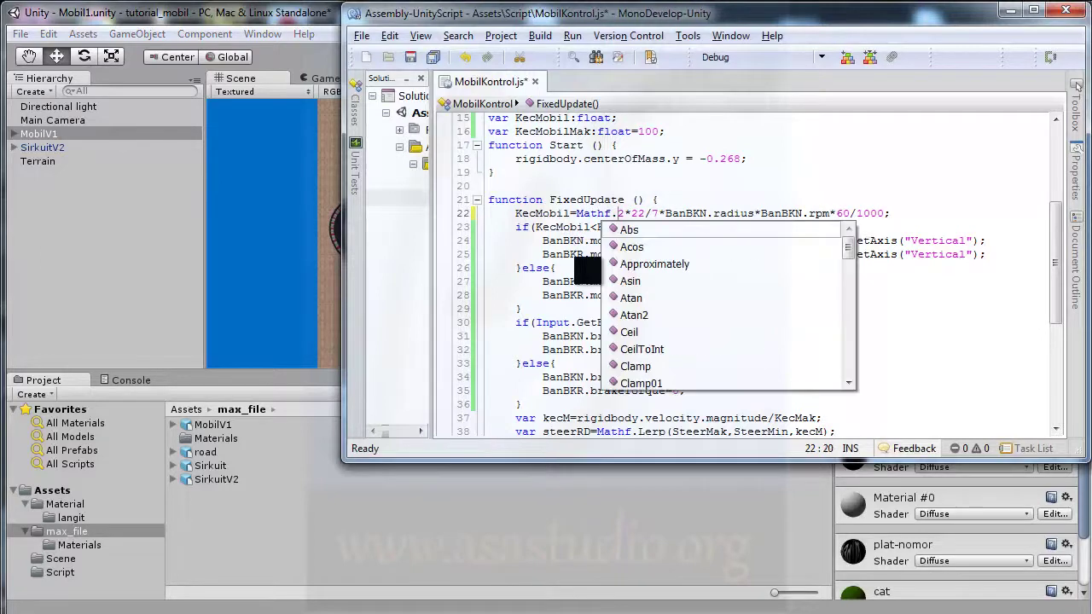
pyautogui.write('Round')
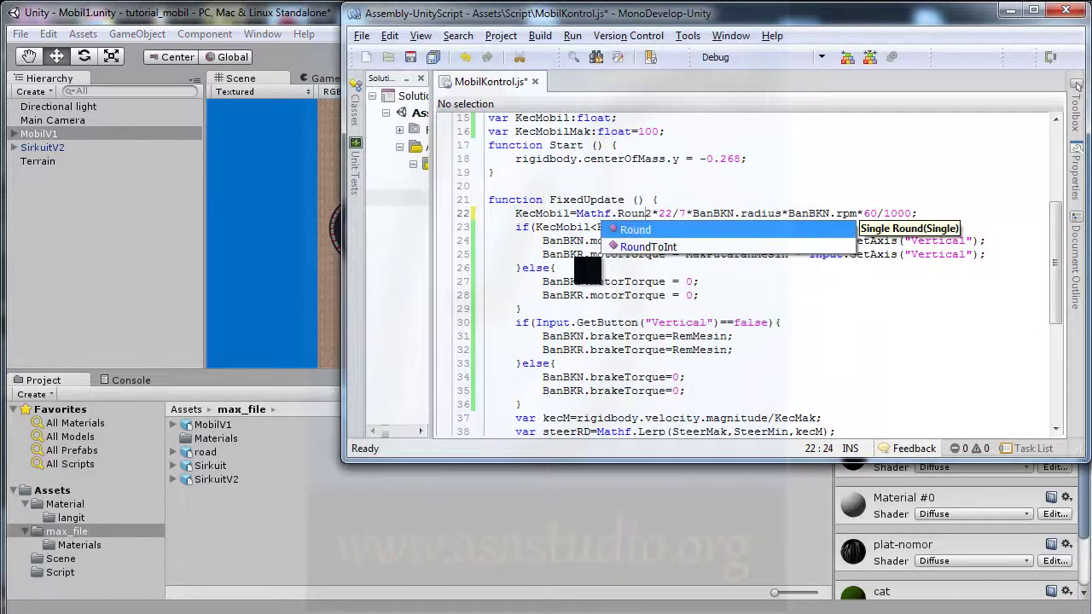
pyautogui.write('(')
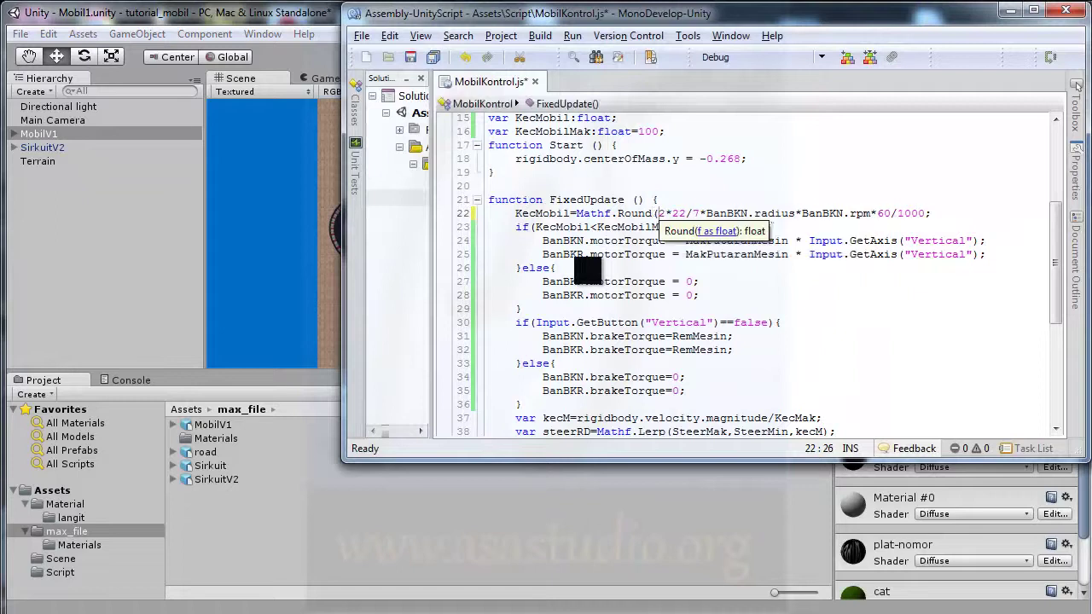
pyautogui.click(923, 215)
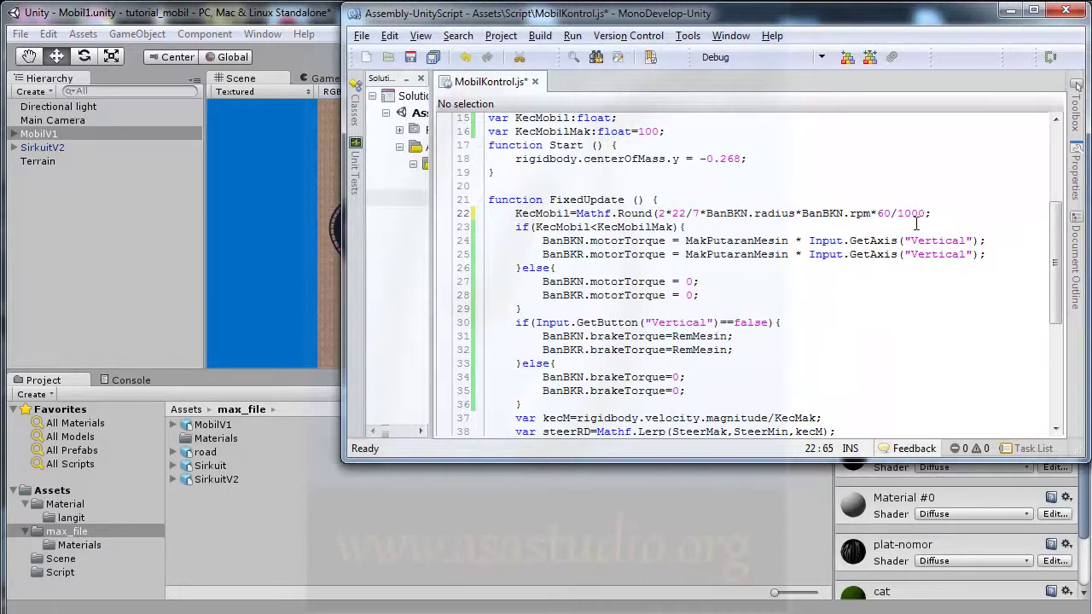
pyautogui.write(')')
pyautogui.click(411, 57)
pyautogui.click(314, 21)
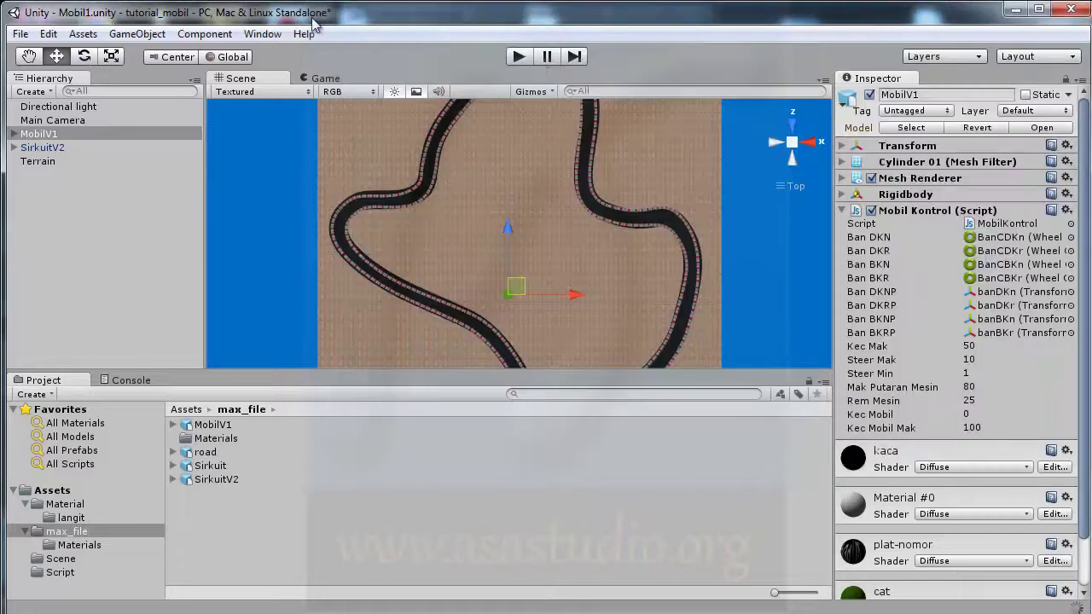
# Run a test drive and confirm Kec Mobil now shows whole numbers around 48
pyautogui.click(520, 57)
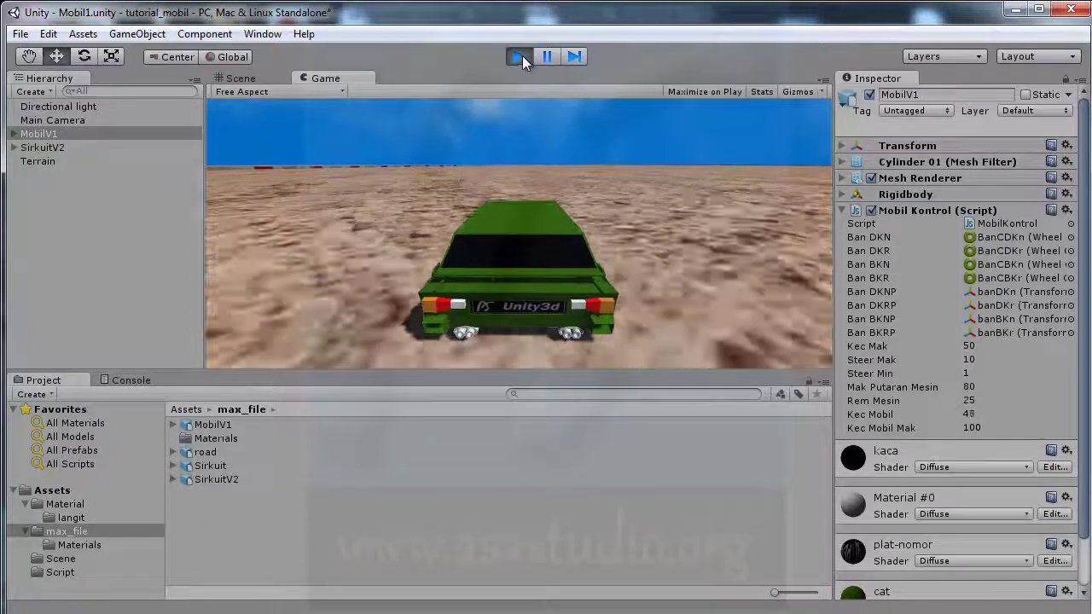
pyautogui.click(522, 55)
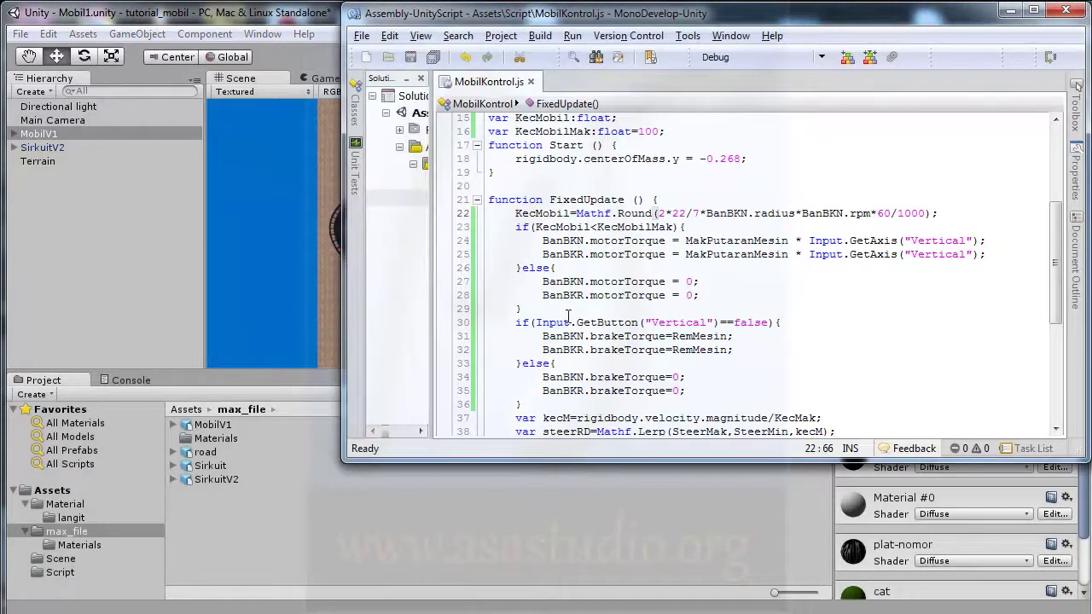
# Change RemMesin from 30 to 230 in the script, save, and test-drive the car
pyautogui.scroll(-1, 568, 316)
pyautogui.scroll(3, 541, 401)
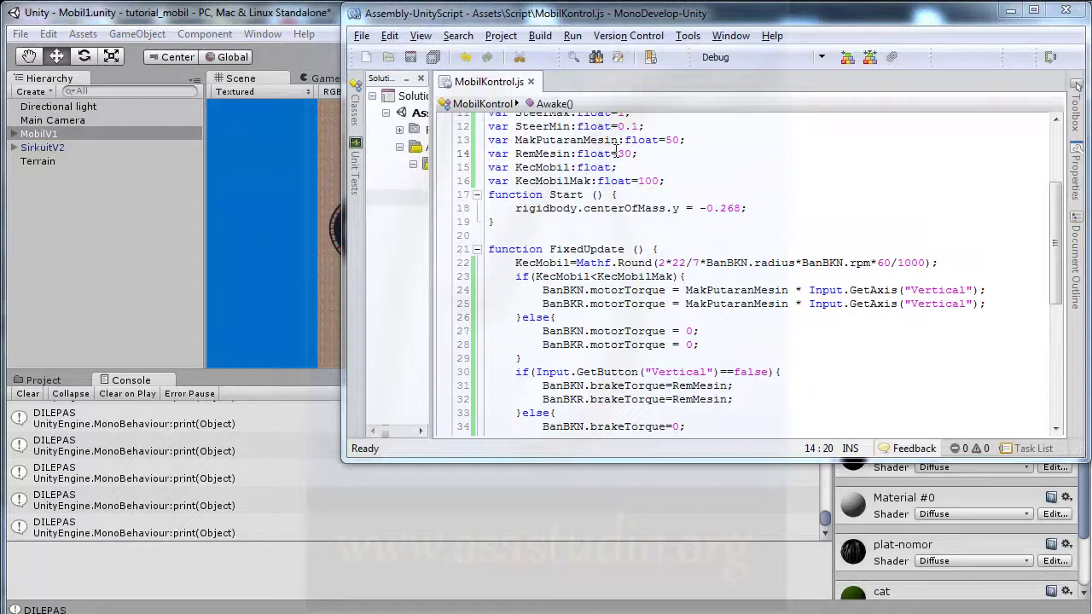
pyautogui.write('2')
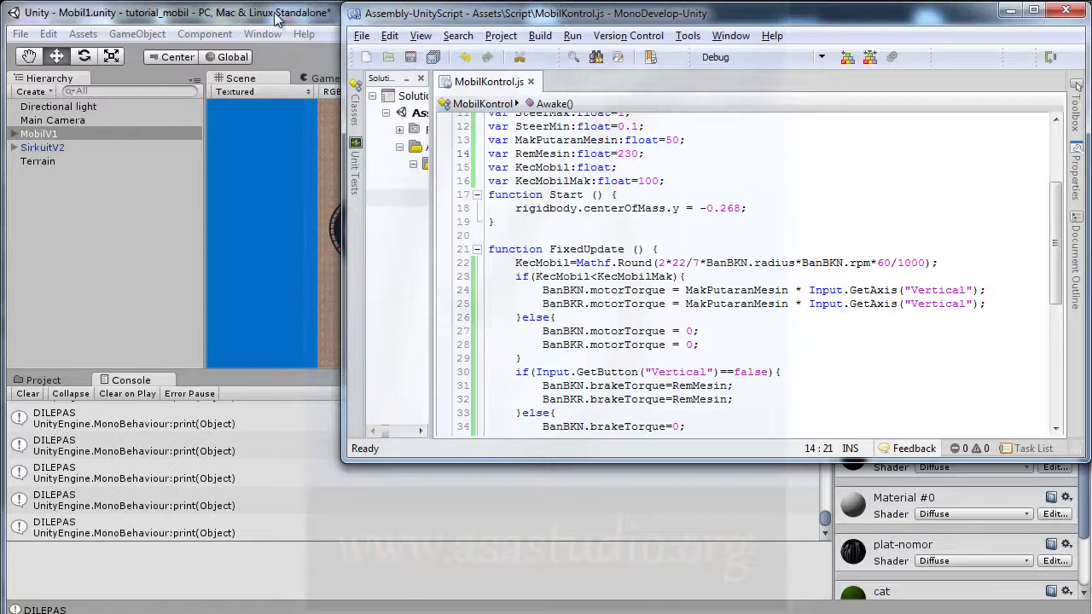
pyautogui.click(278, 19)
pyautogui.click(520, 56)
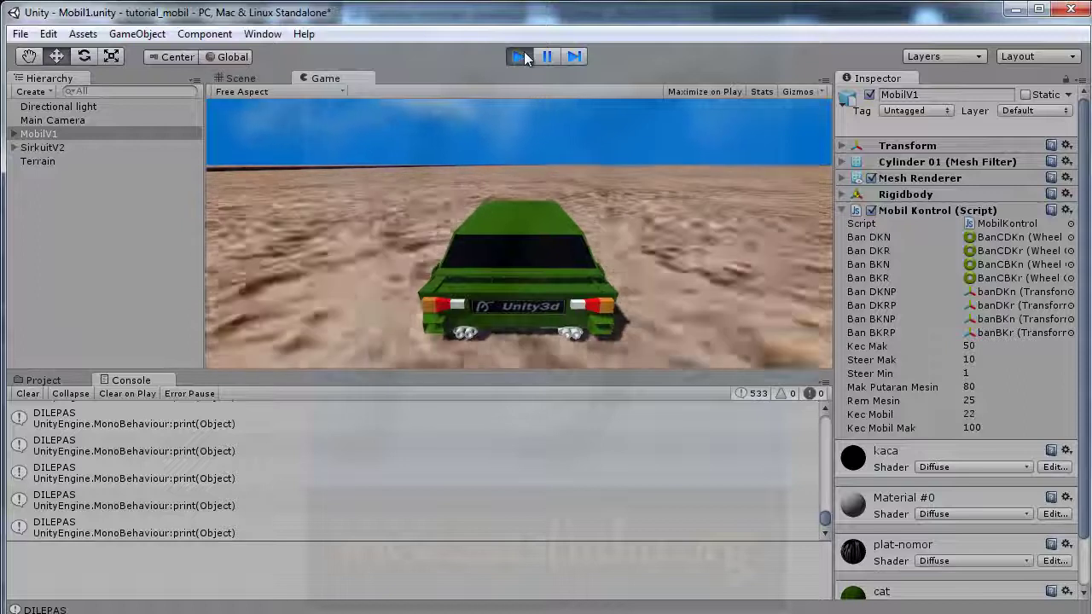
pyautogui.click(524, 51)
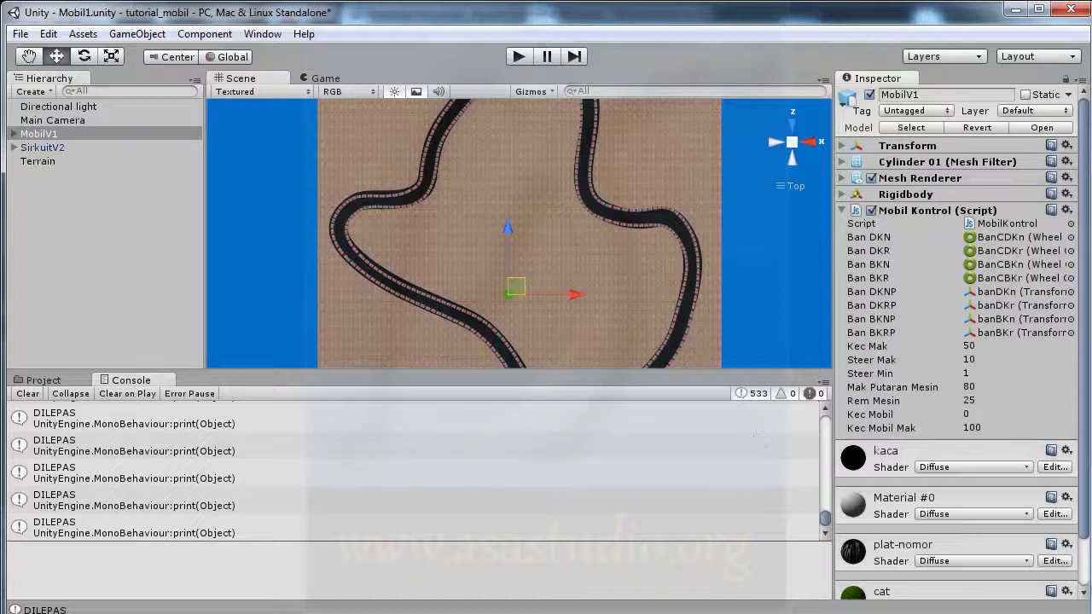
# Set RemMesin to 400 in MobilKontrol.js, save, and test-drive the car again
pyautogui.hotkey('alt', 'Tab')
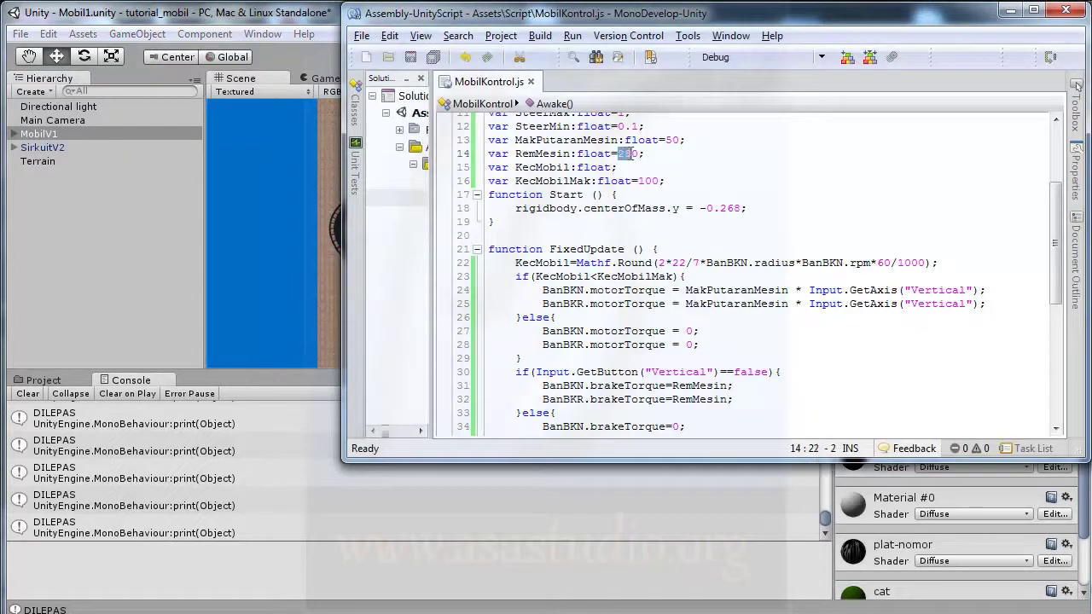
pyautogui.write('4')
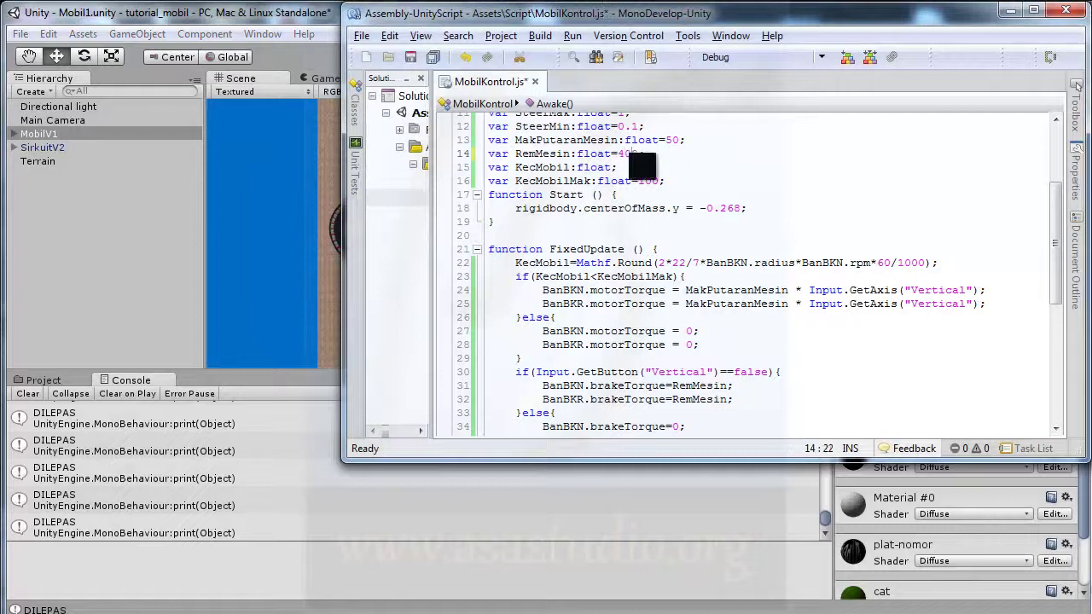
pyautogui.click(434, 56)
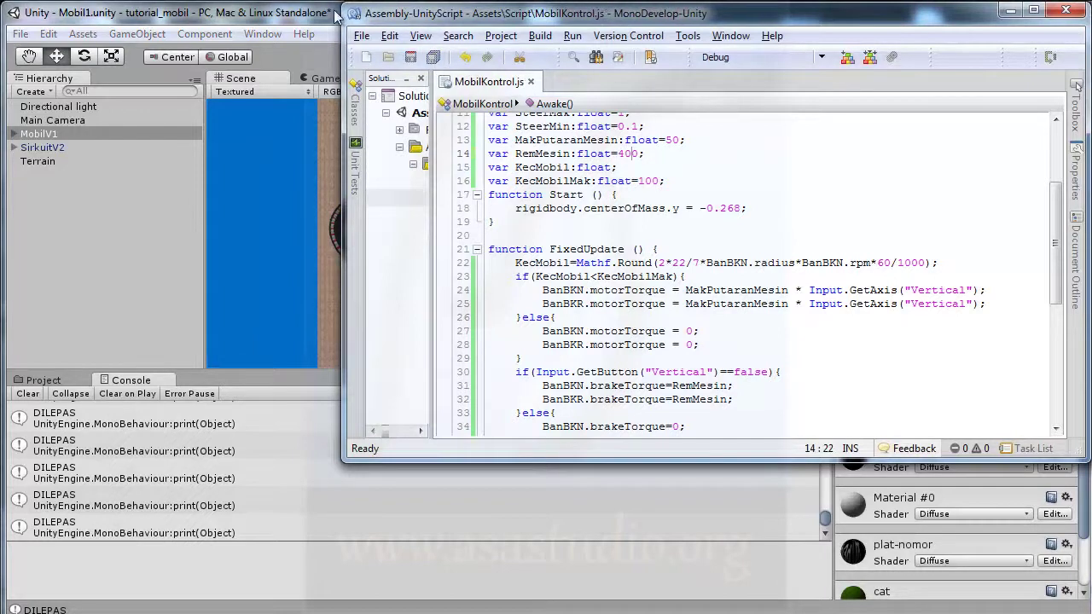
pyautogui.click(337, 19)
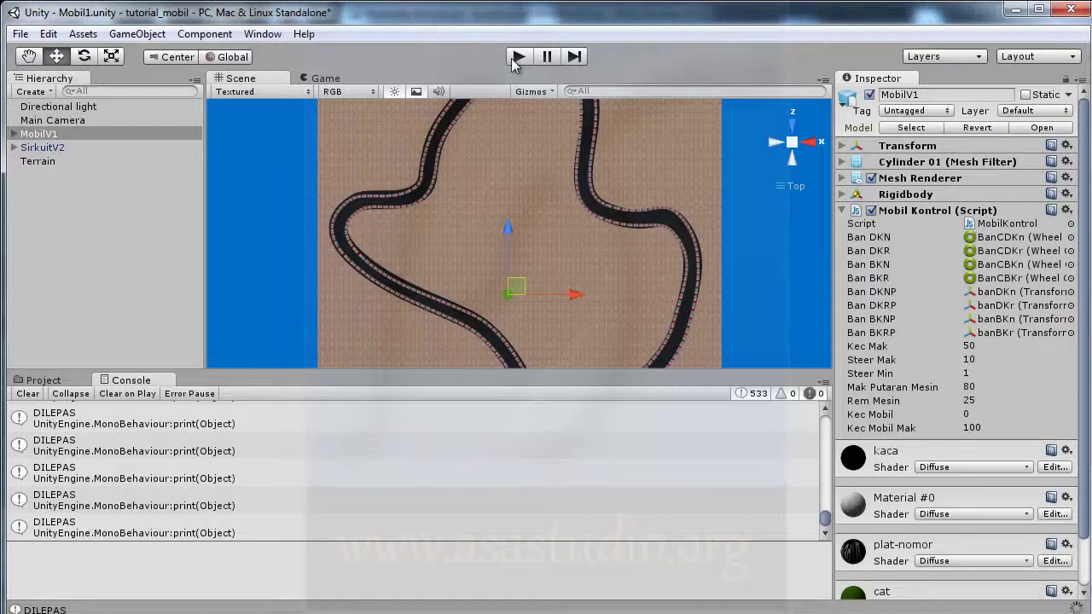
pyautogui.click(516, 58)
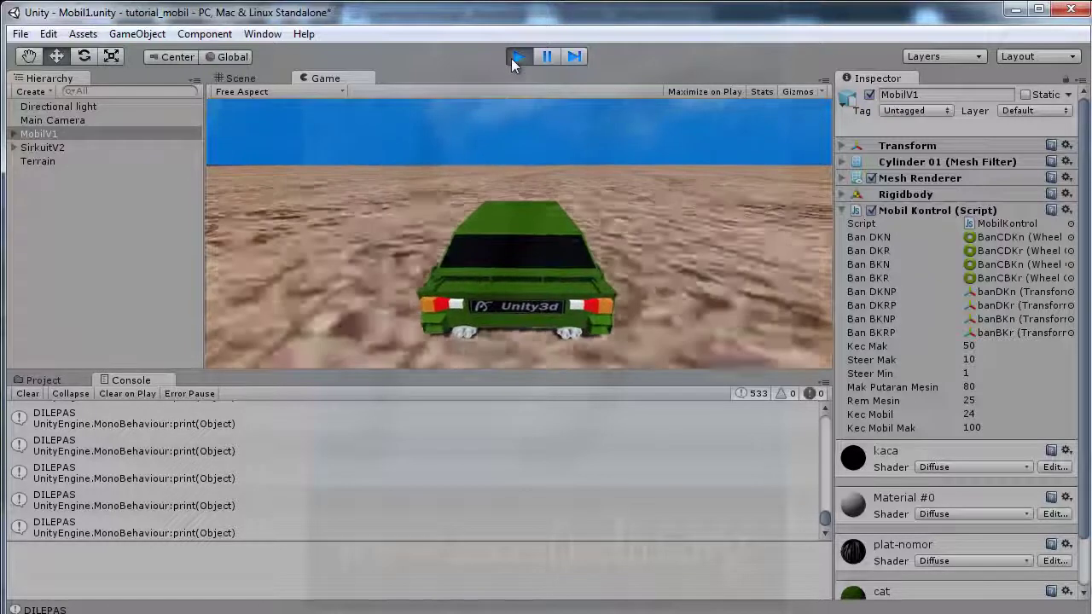
pyautogui.click(512, 60)
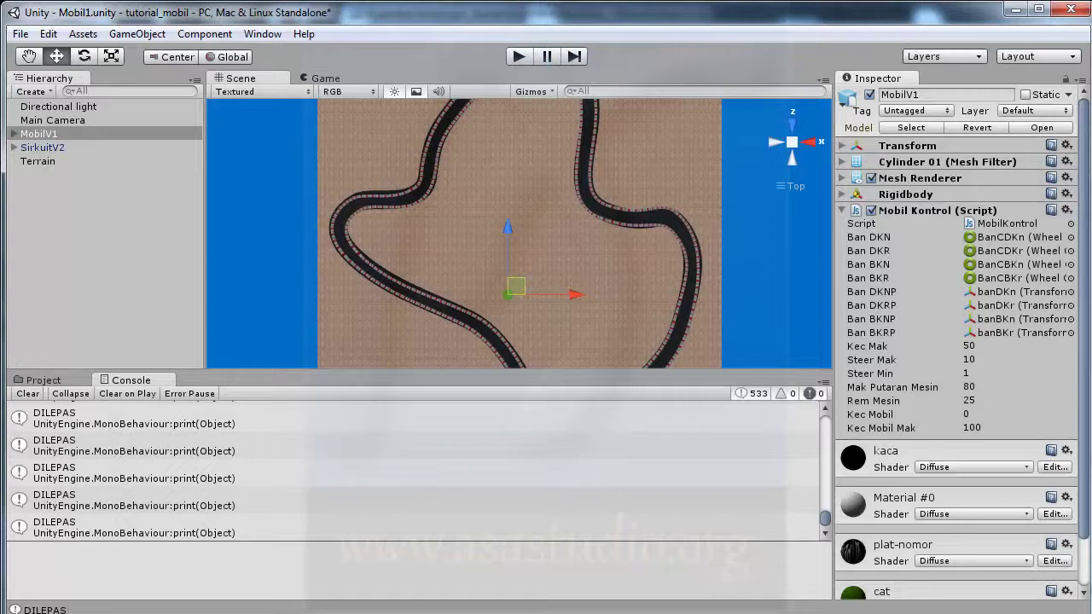
# Change RemMesin from 400 to 800 on line 14 and save the script
pyautogui.hotkey('alt', 'Tab')
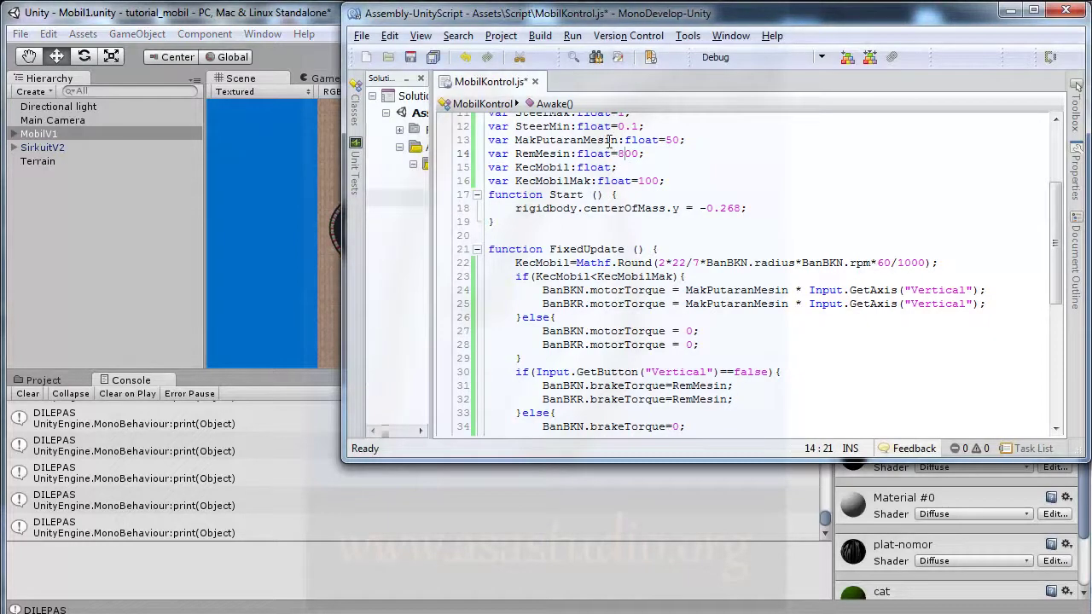
pyautogui.click(434, 59)
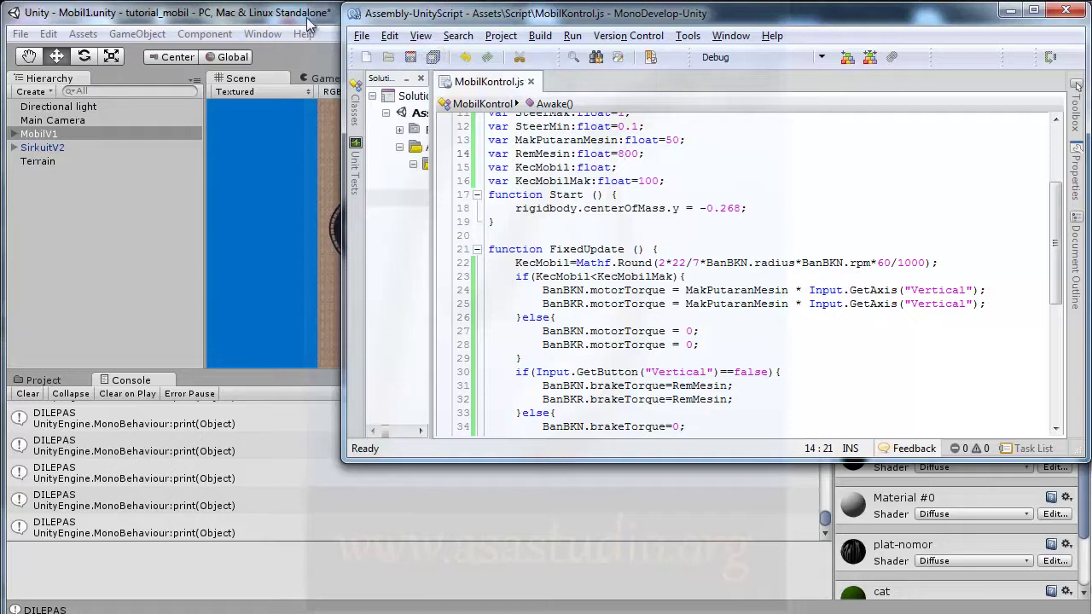
pyautogui.click(309, 23)
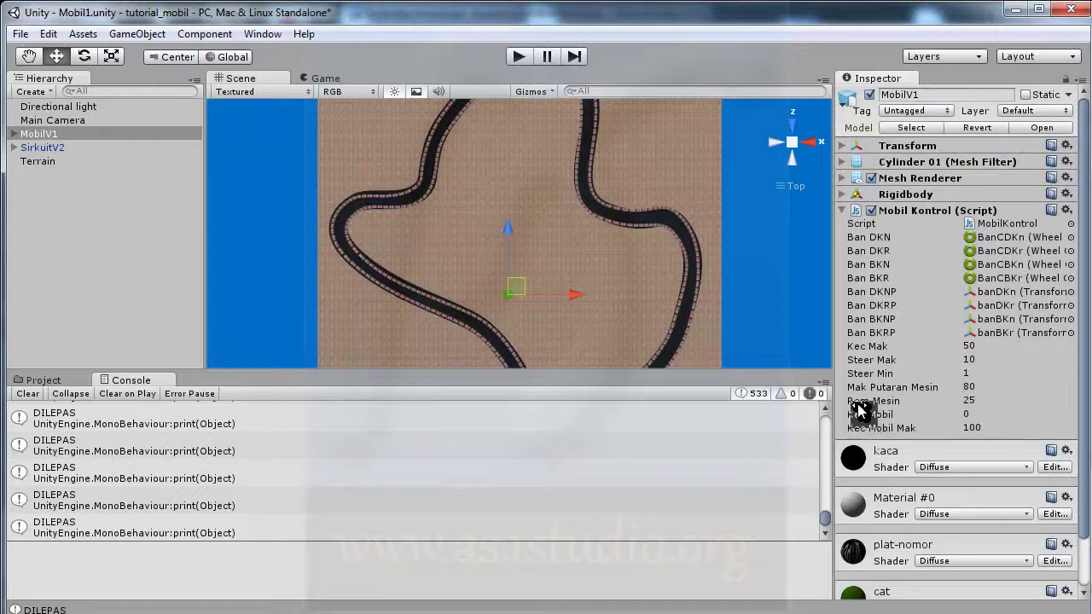
# Set the car's Rem Mesin to 250 in the Inspector and run a brief play-mode test
pyautogui.click(970, 400)
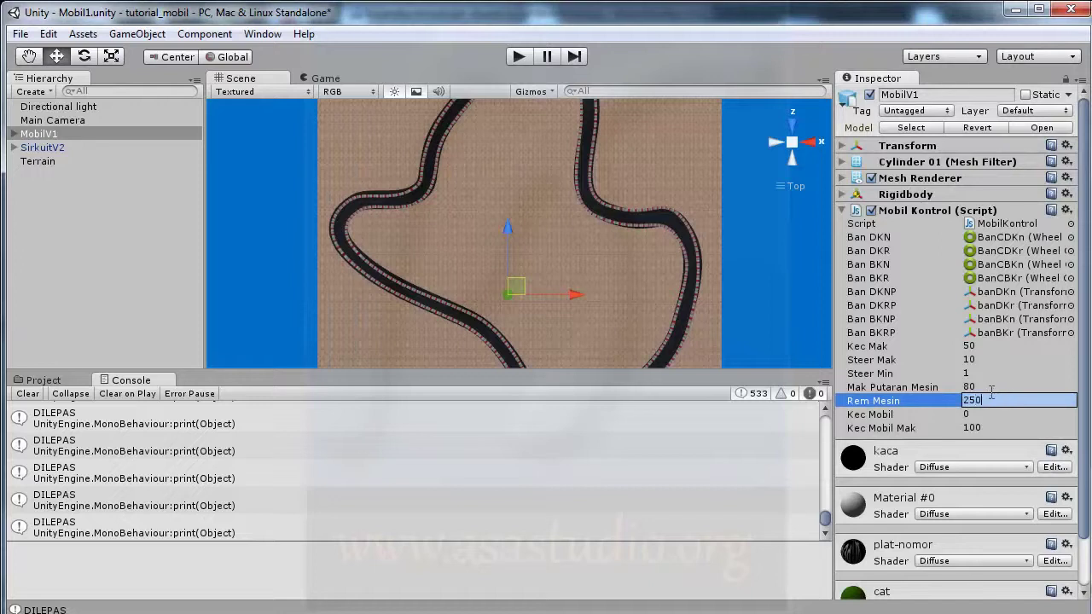
pyautogui.press('Return')
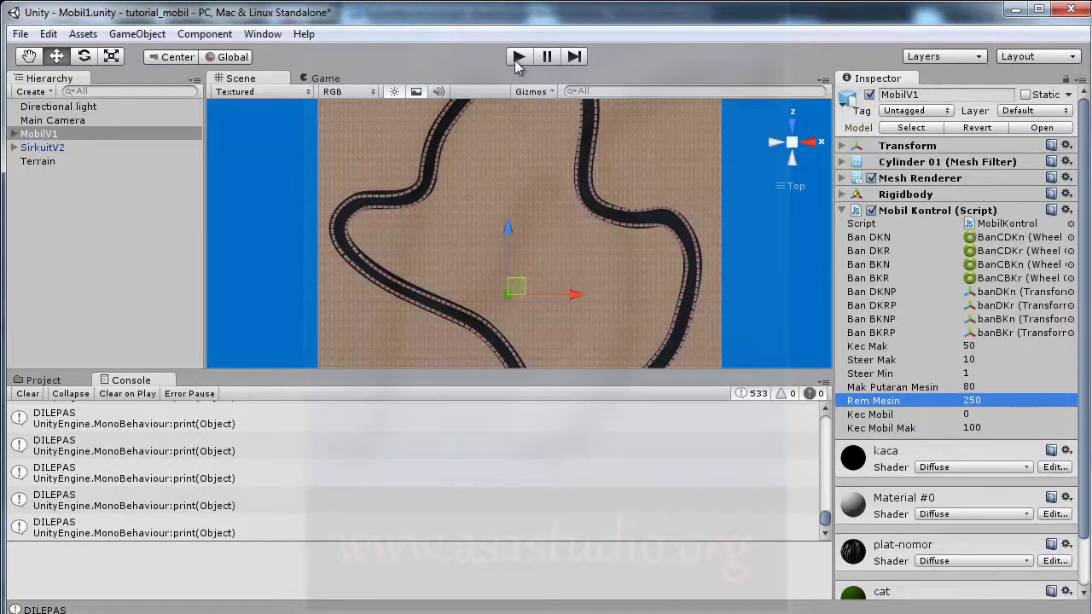
pyautogui.click(516, 58)
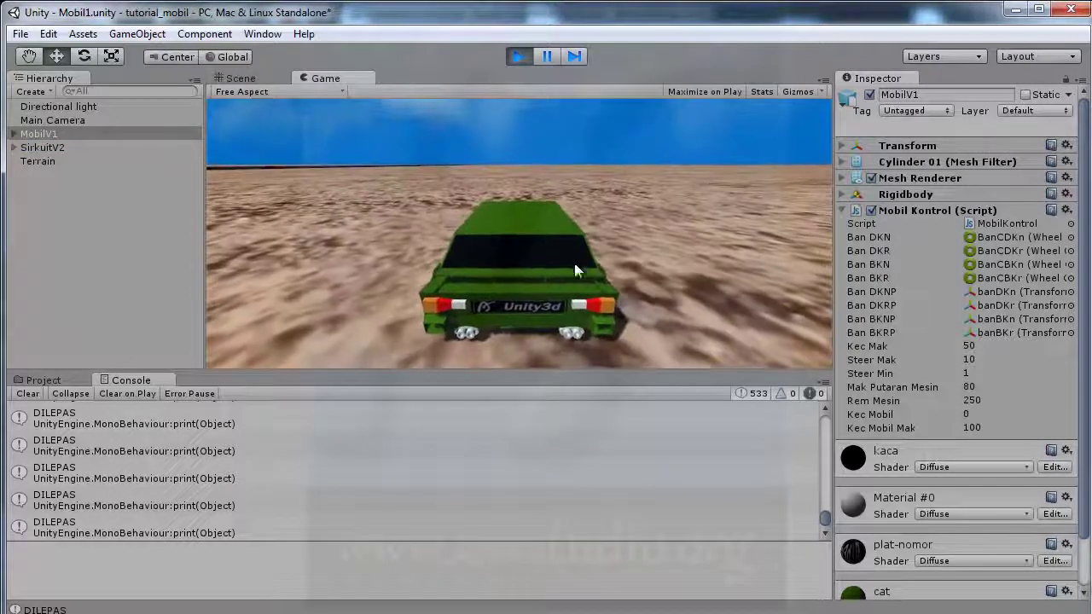
pyautogui.click(519, 56)
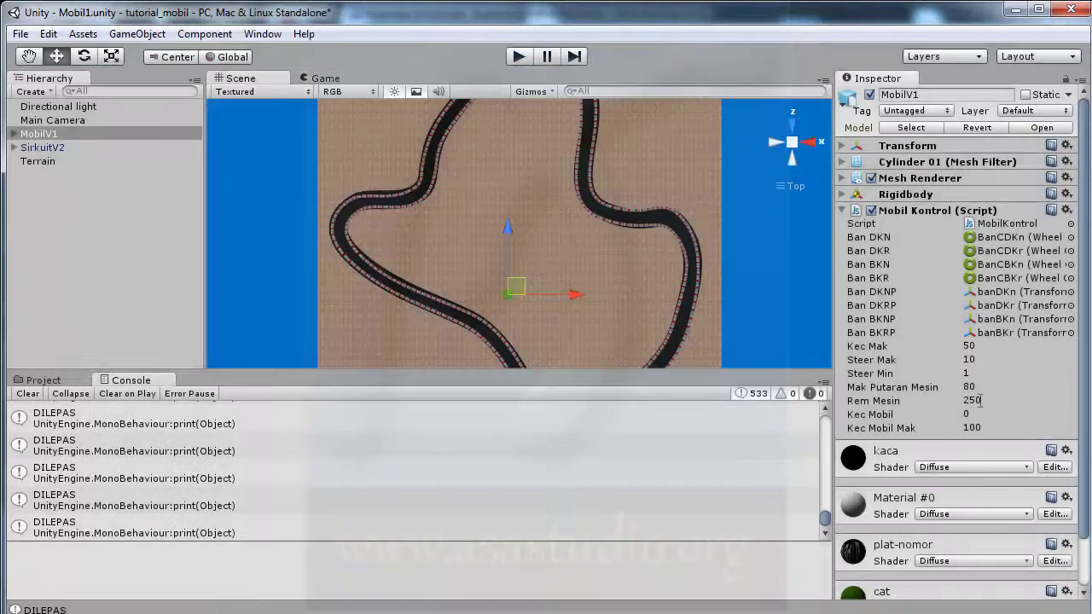
# Set Rem Mesin to 50 and test-drive, accelerating the car up to Kec Mobil 68
pyautogui.click(981, 400)
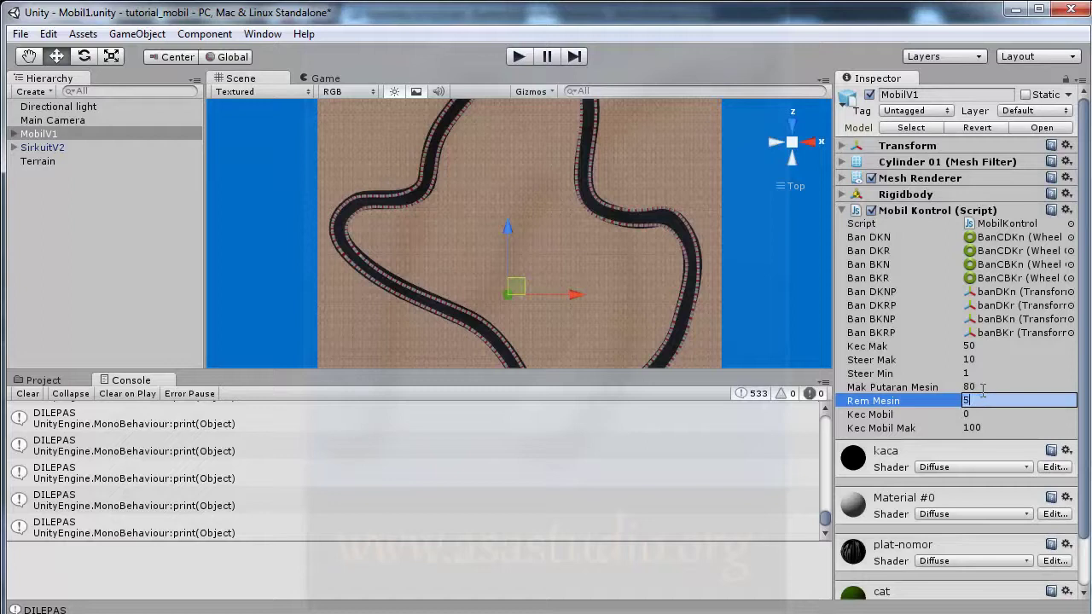
pyautogui.write('0')
pyautogui.press('Return')
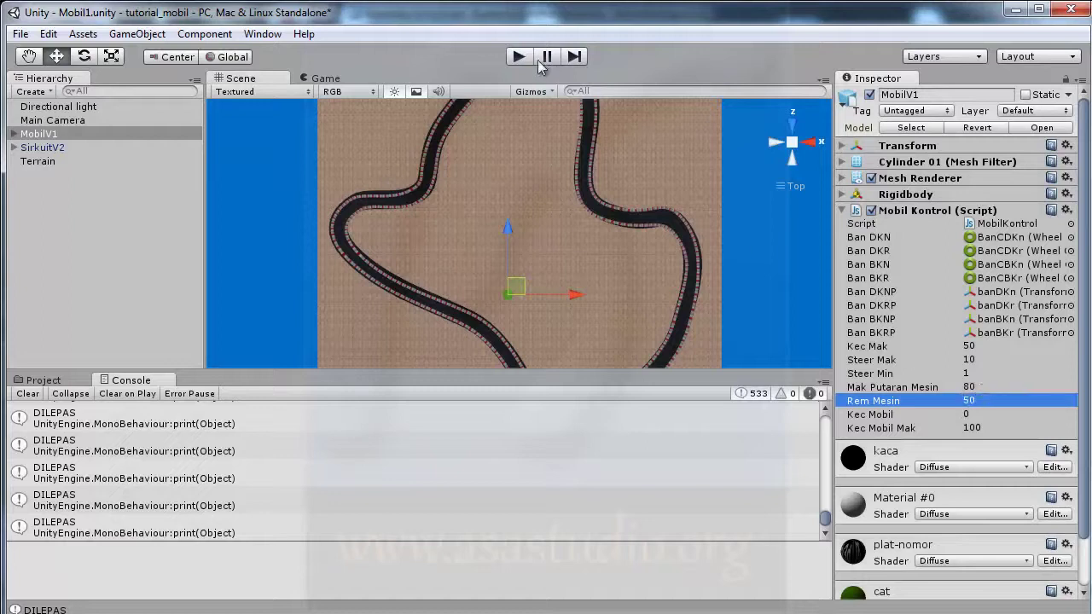
pyautogui.click(520, 56)
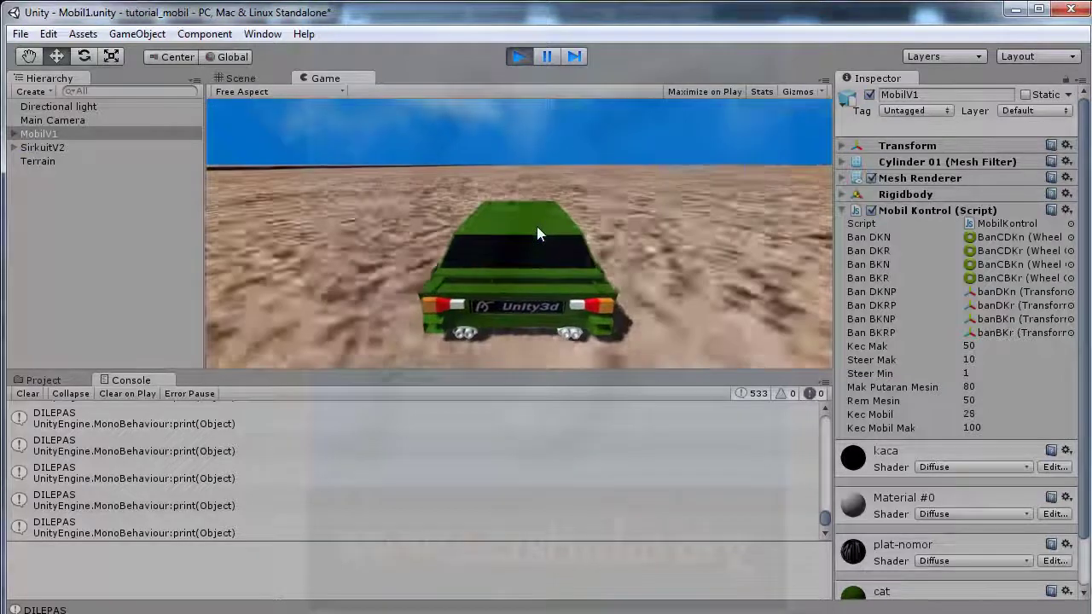
pyautogui.press('Up')
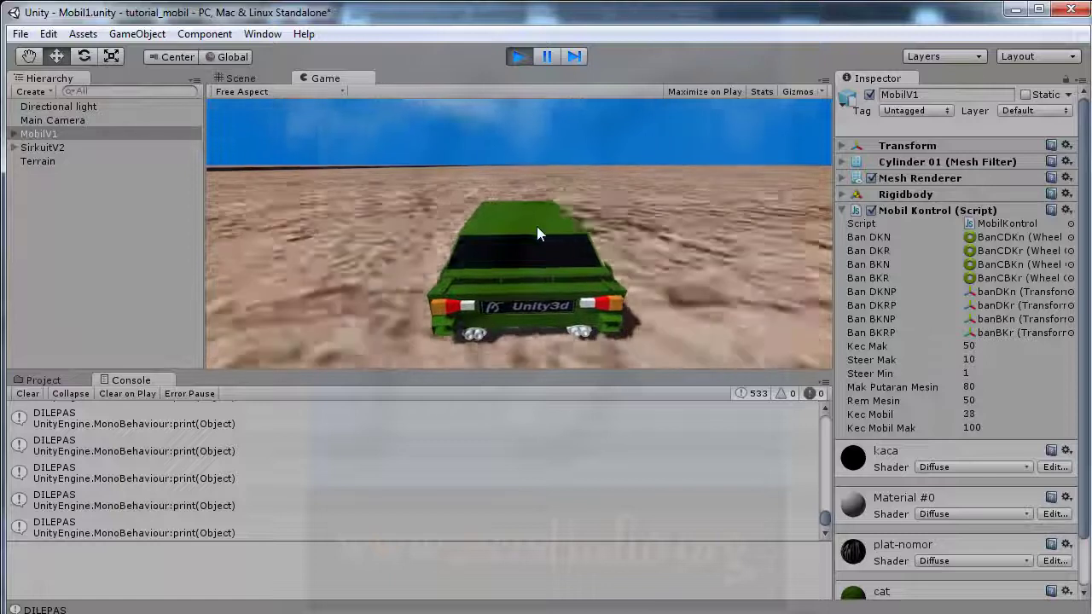
pyautogui.press('Right')
pyautogui.press('Up')
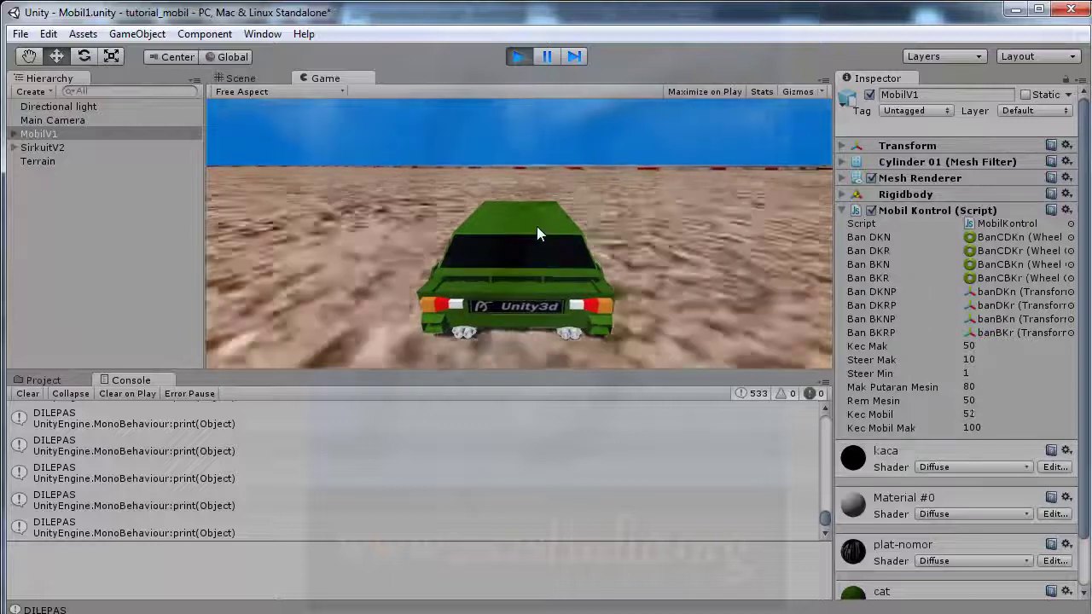
pyautogui.click(528, 60)
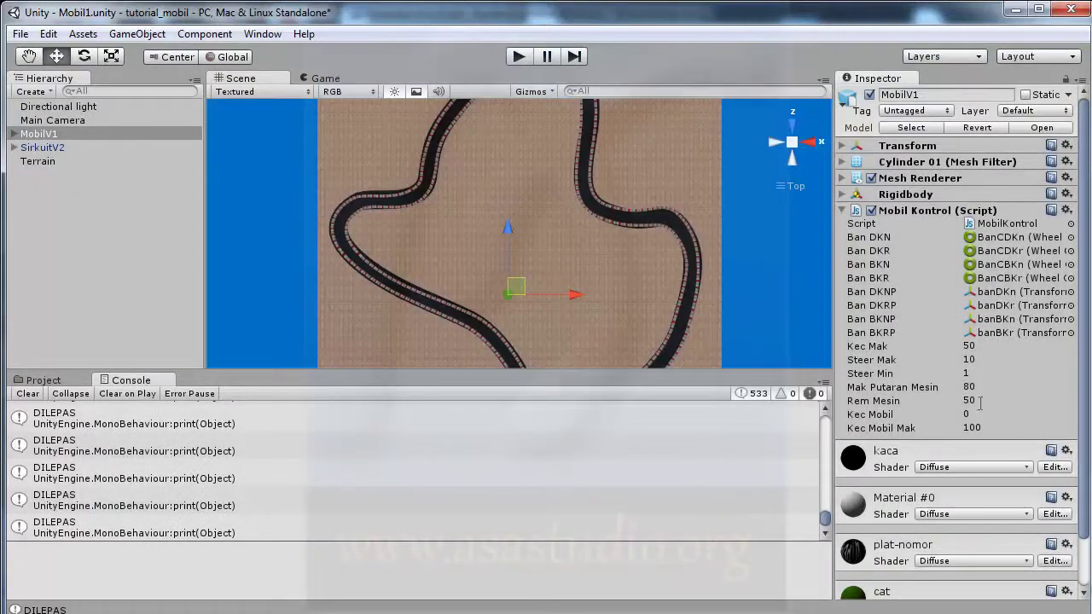
# Set Rem Mesin to 60 in the Inspector and as the script's RemMesin default, then save
pyautogui.click(987, 398)
pyautogui.write('60')
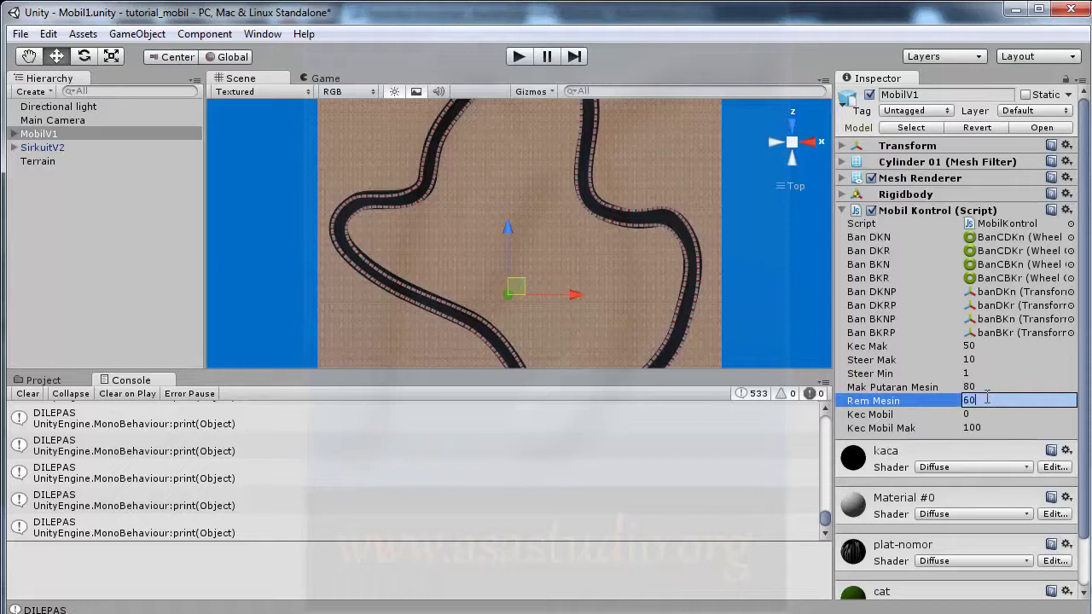
pyautogui.press('Return')
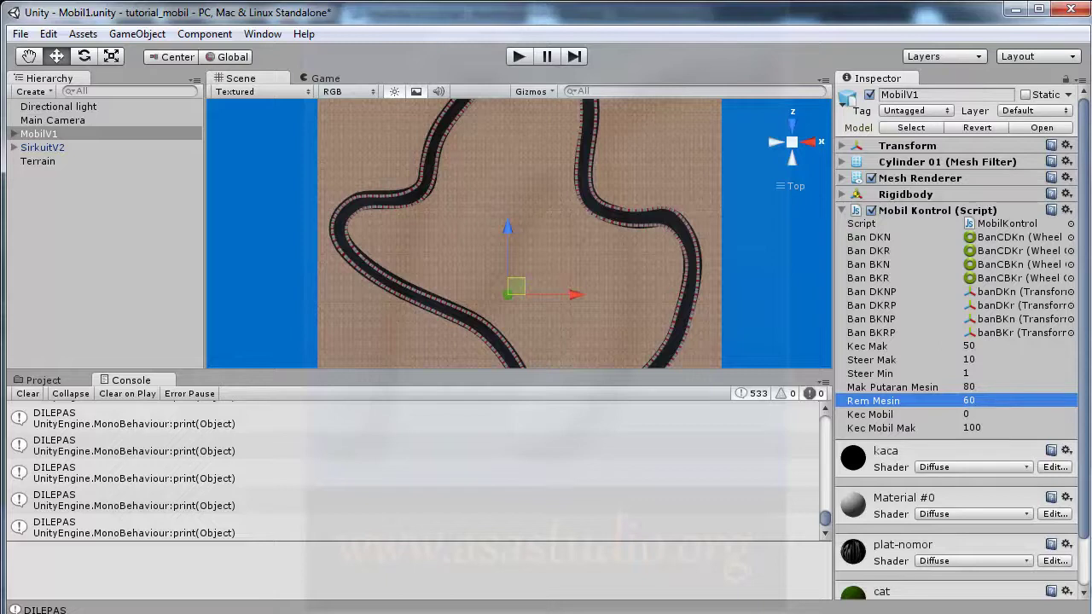
pyautogui.hotkey('alt', 'Tab')
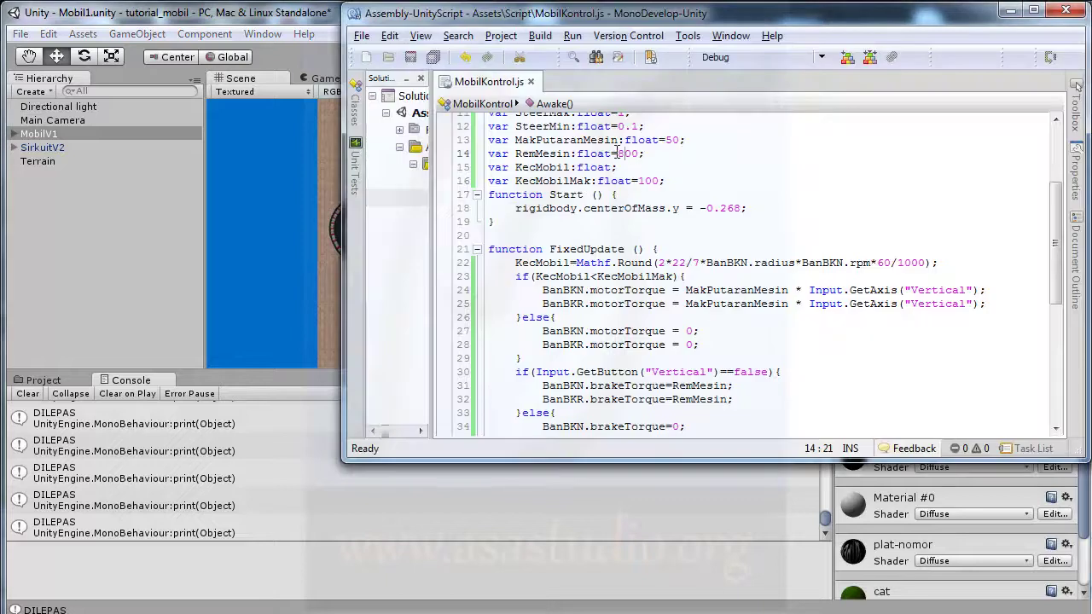
pyautogui.write('6')
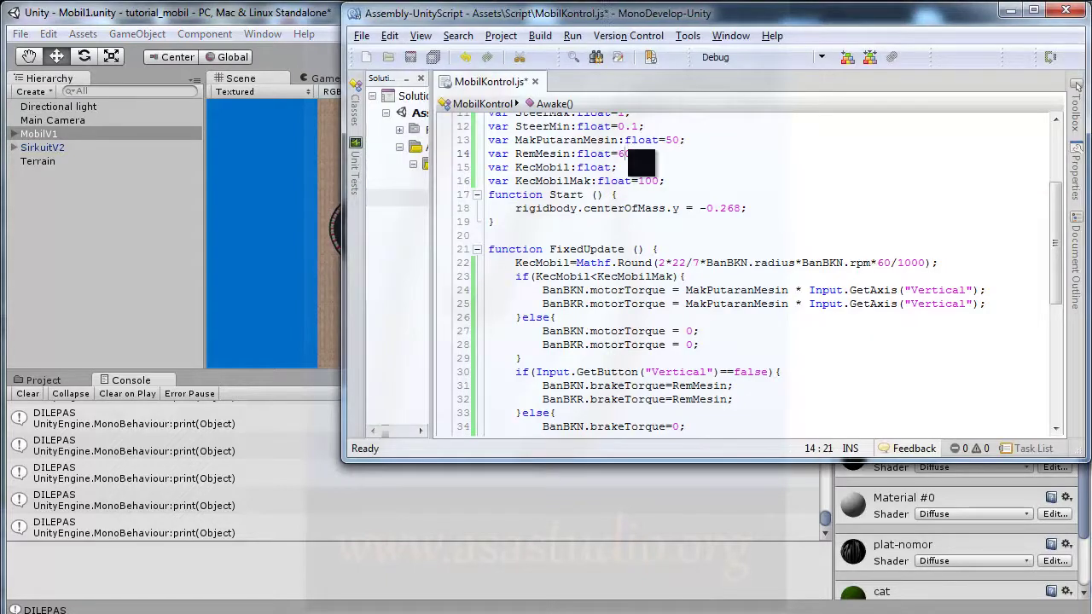
pyautogui.click(307, 19)
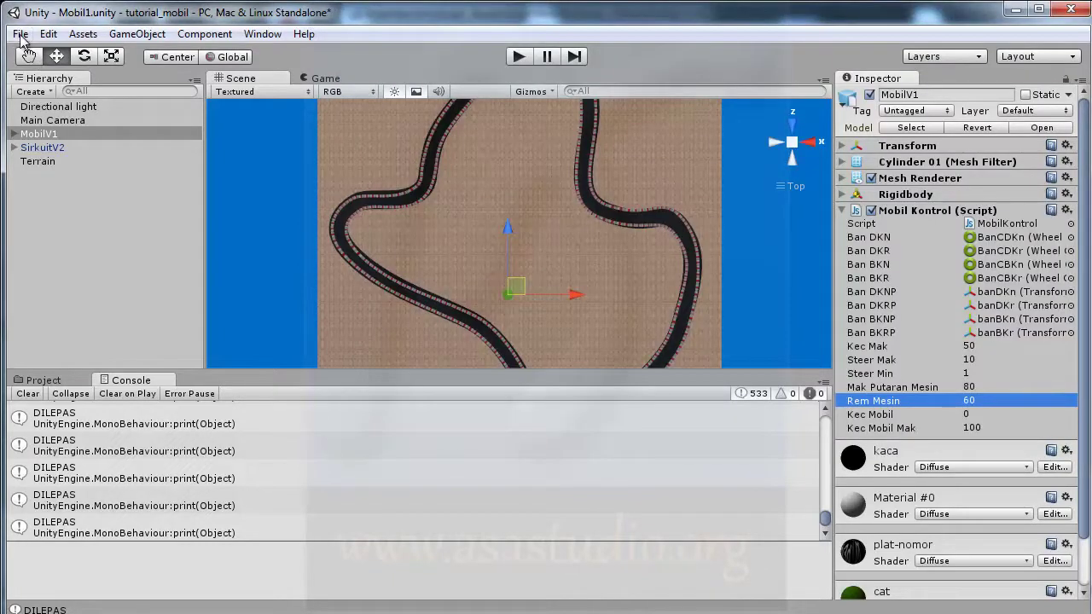
pyautogui.click(20, 34)
pyautogui.click(44, 100)
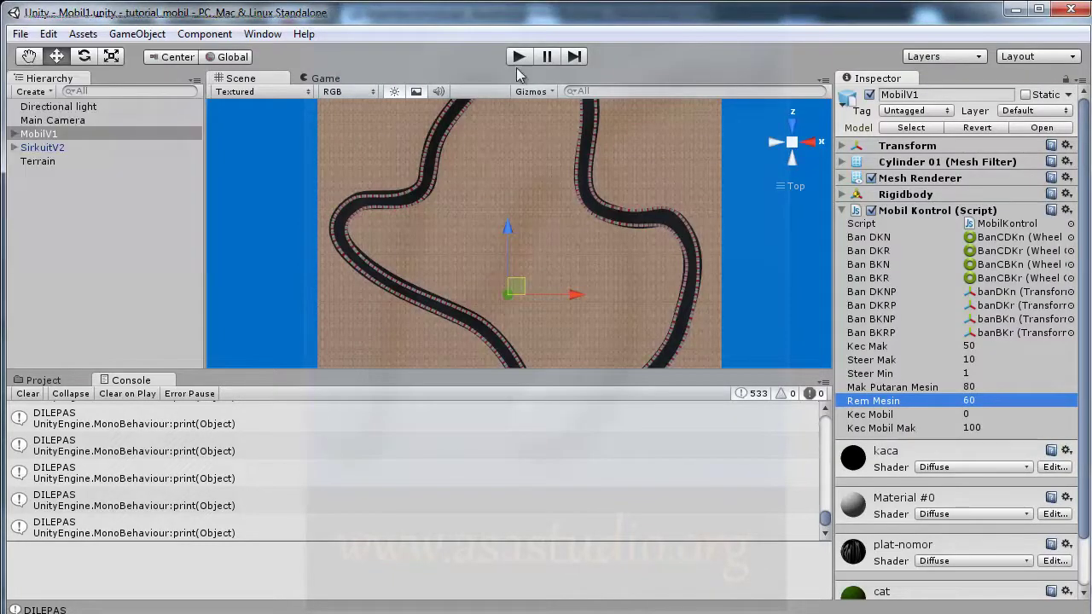
pyautogui.click(518, 60)
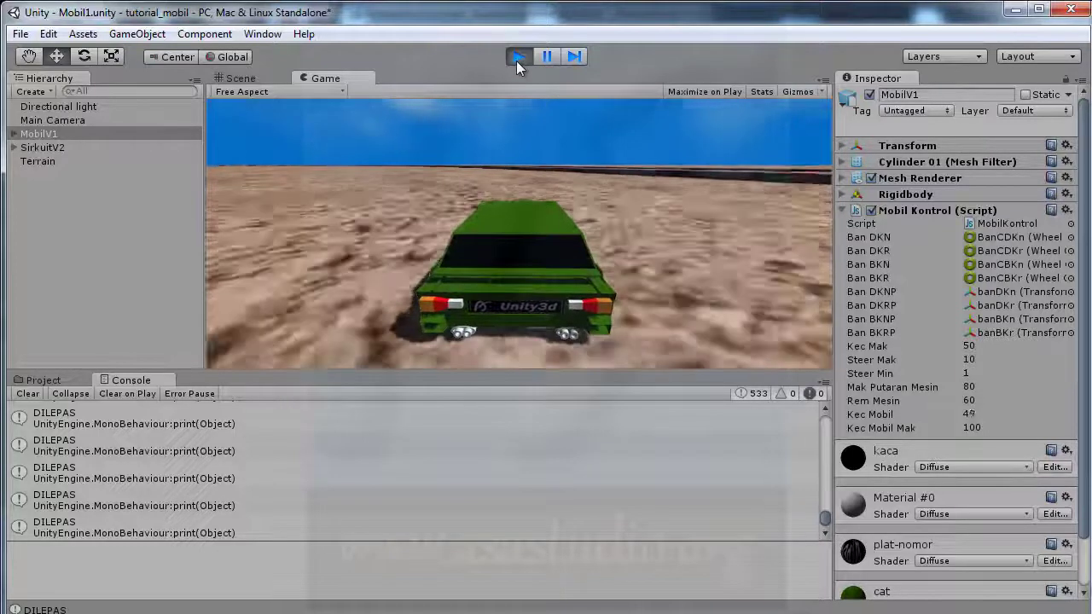
pyautogui.click(518, 58)
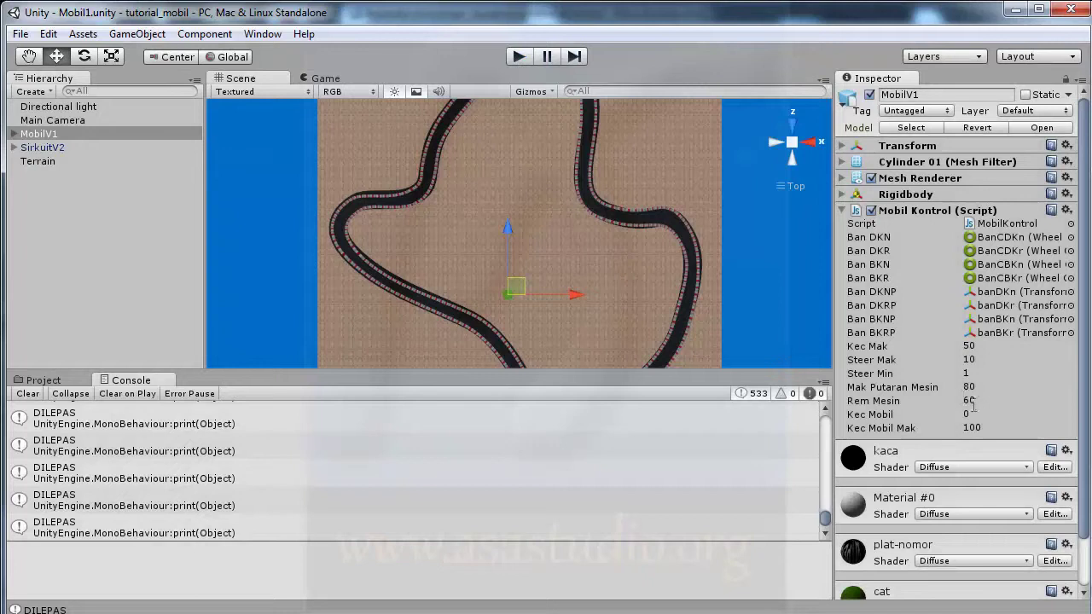
# Set Rem Mesin to 80 in the Inspector
pyautogui.click(972, 401)
pyautogui.write('80')
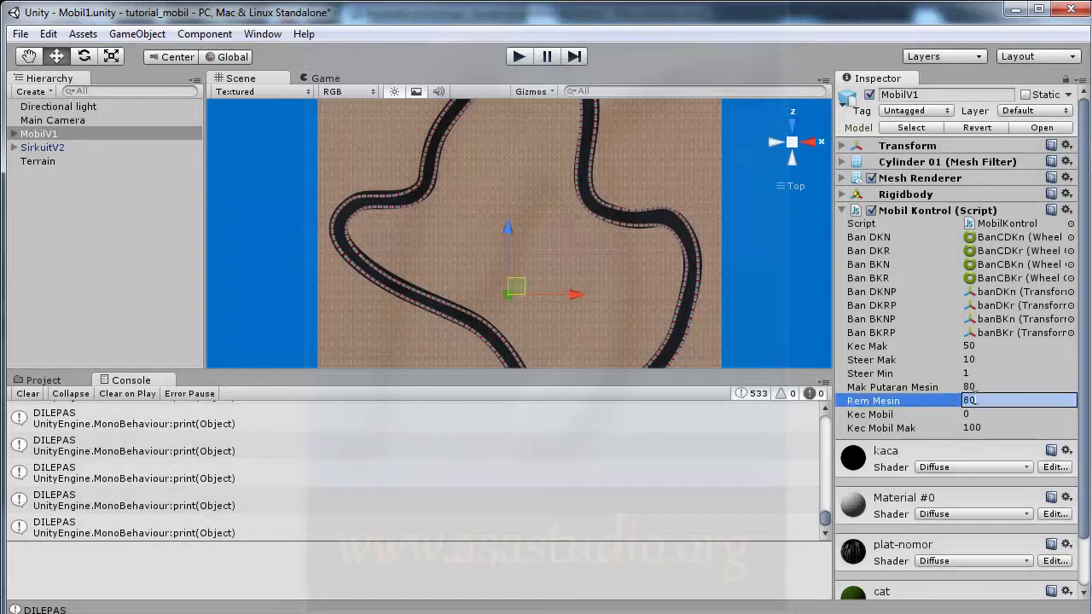
pyautogui.press('Return')
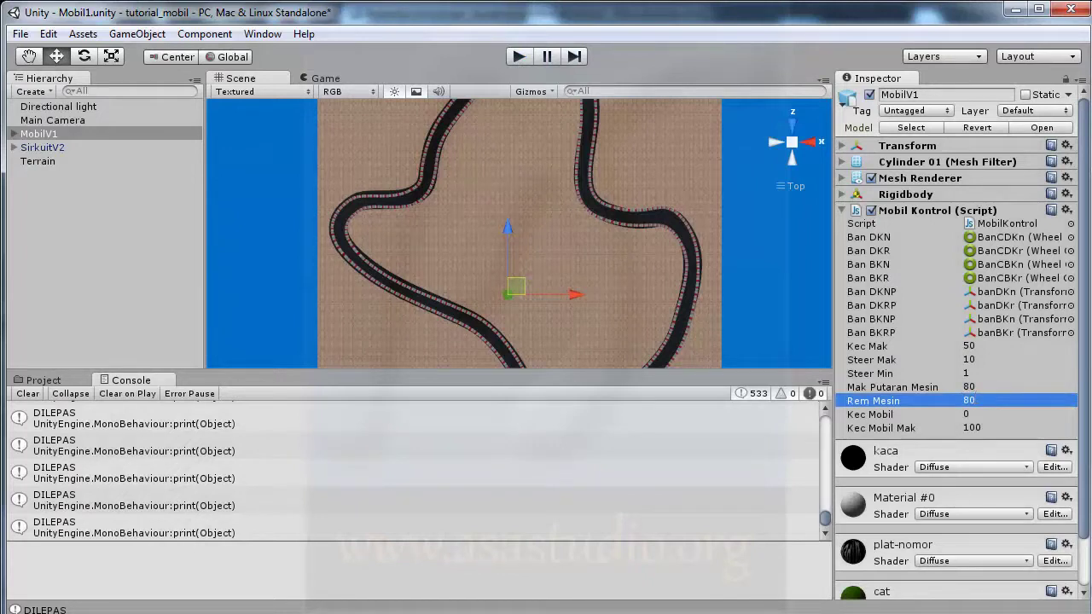
# Change the RemMesin default in MobilKontrol.js from 50 to 80, save, and test-drive in play mode
pyautogui.hotkey('alt', 'Tab')
pyautogui.moveTo(624, 154); pyautogui.dragTo(619, 153)
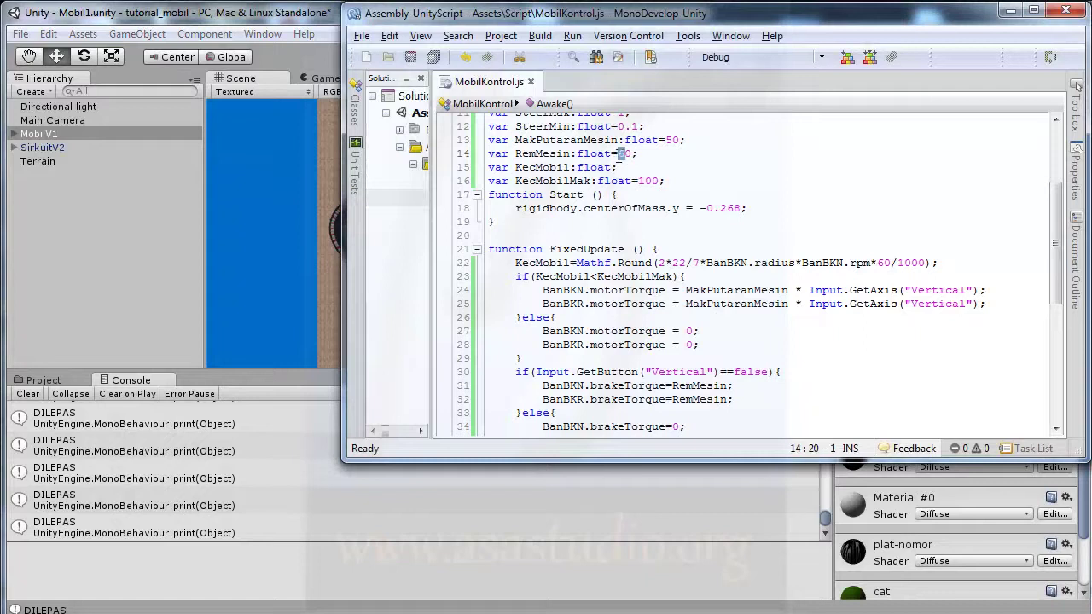
pyautogui.write('8')
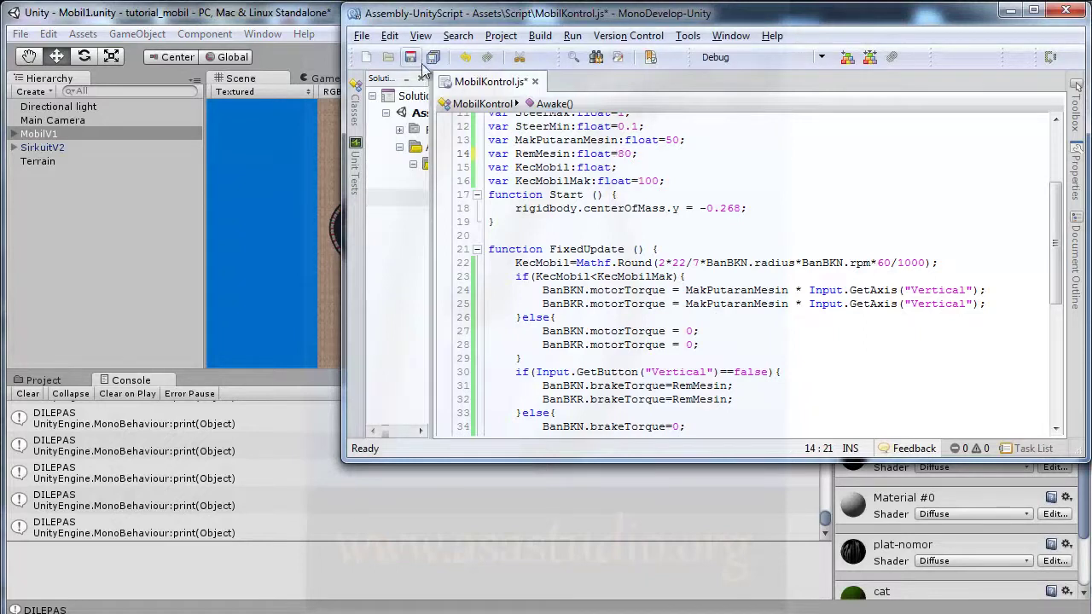
pyautogui.click(333, 32)
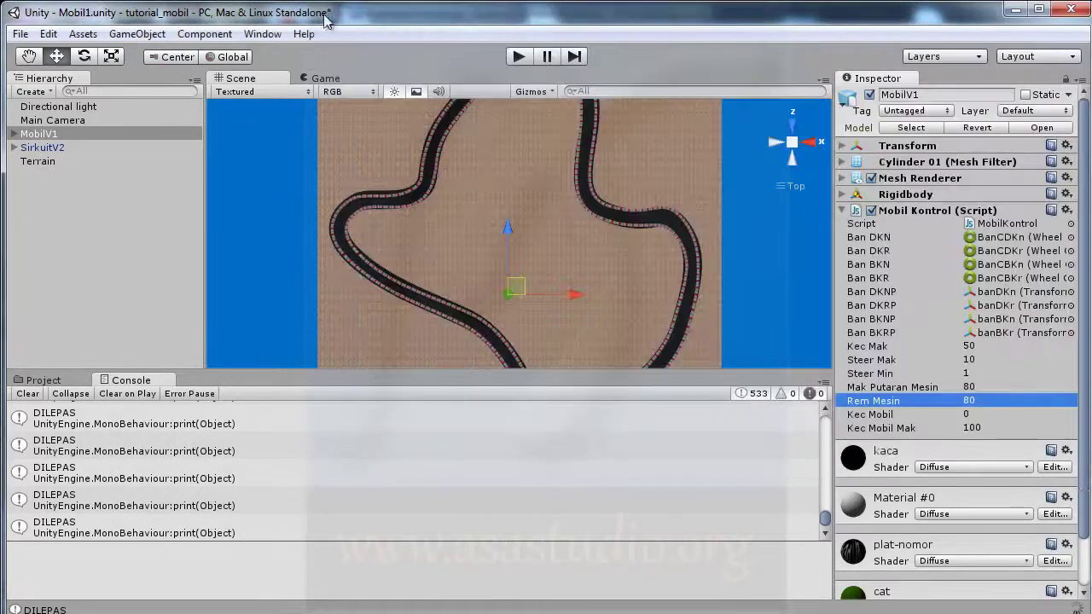
pyautogui.click(517, 56)
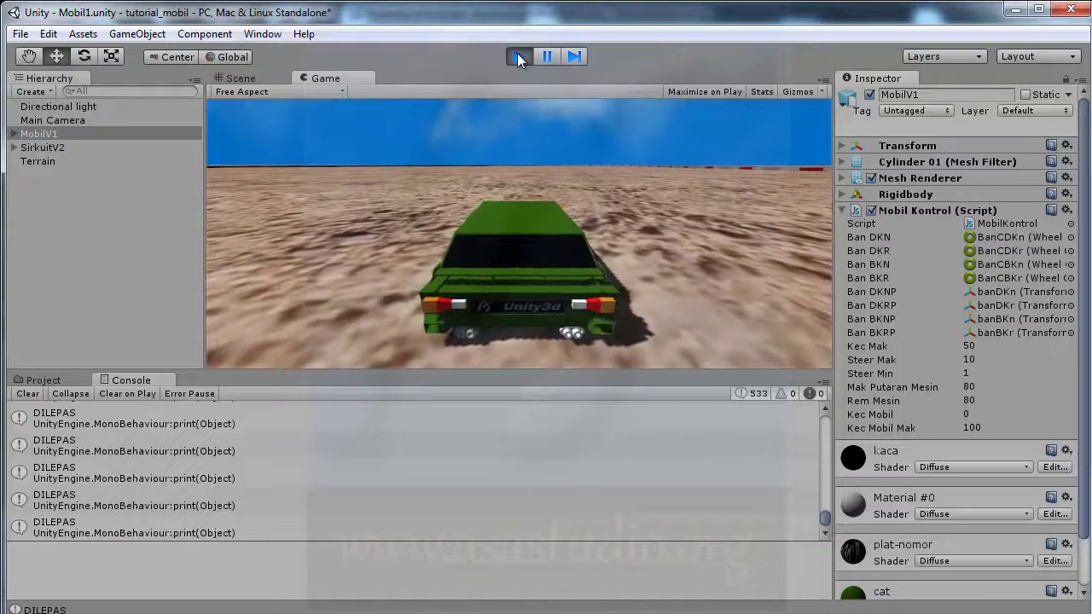
pyautogui.click(519, 57)
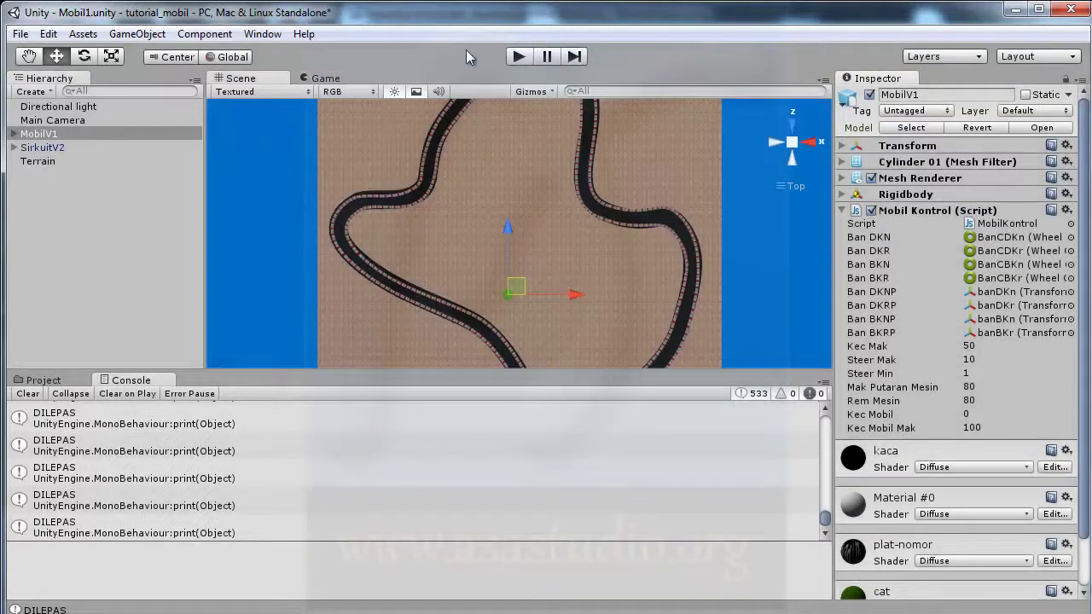
# Set Rem Mesin to 60 in the Inspector
pyautogui.click(969, 400)
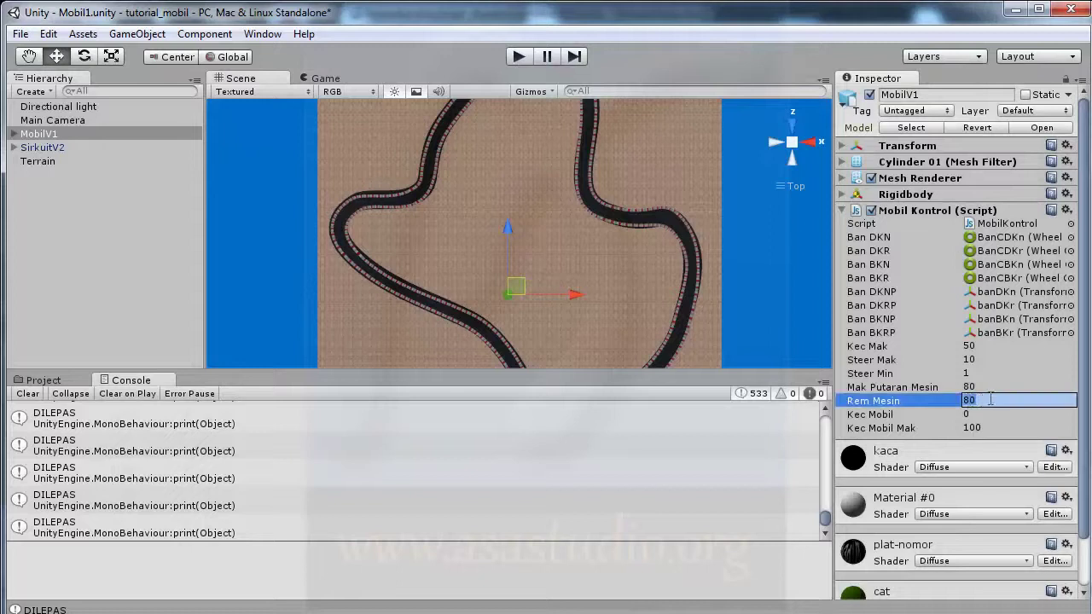
pyautogui.write('6')
pyautogui.press('Return')
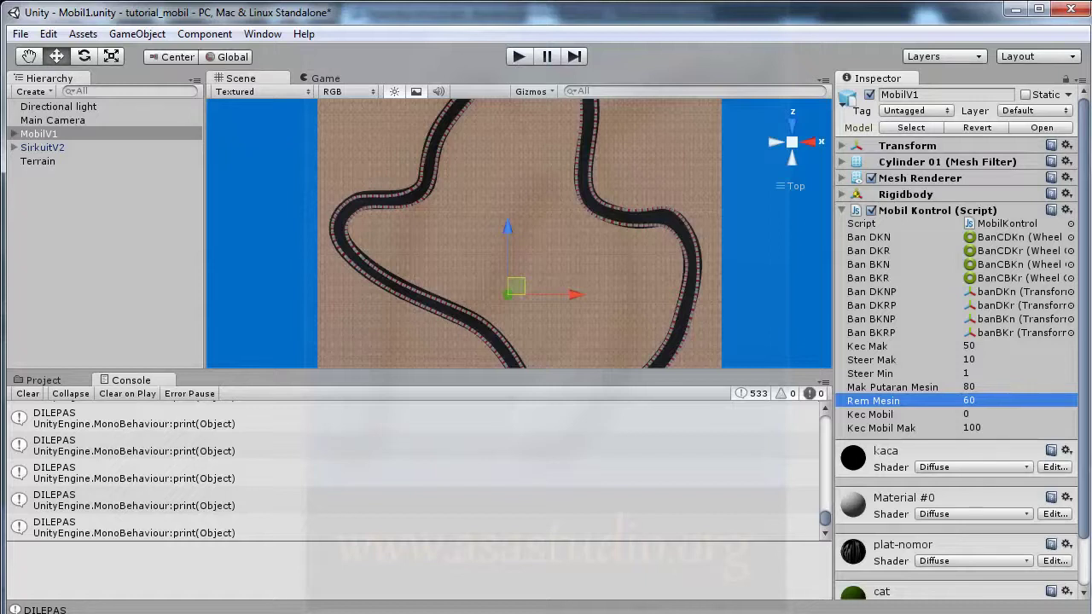
# Change the RemMesin default in MobilKontrol.js from 80 to 60 and save the script
pyautogui.hotkey('alt', 'Tab')
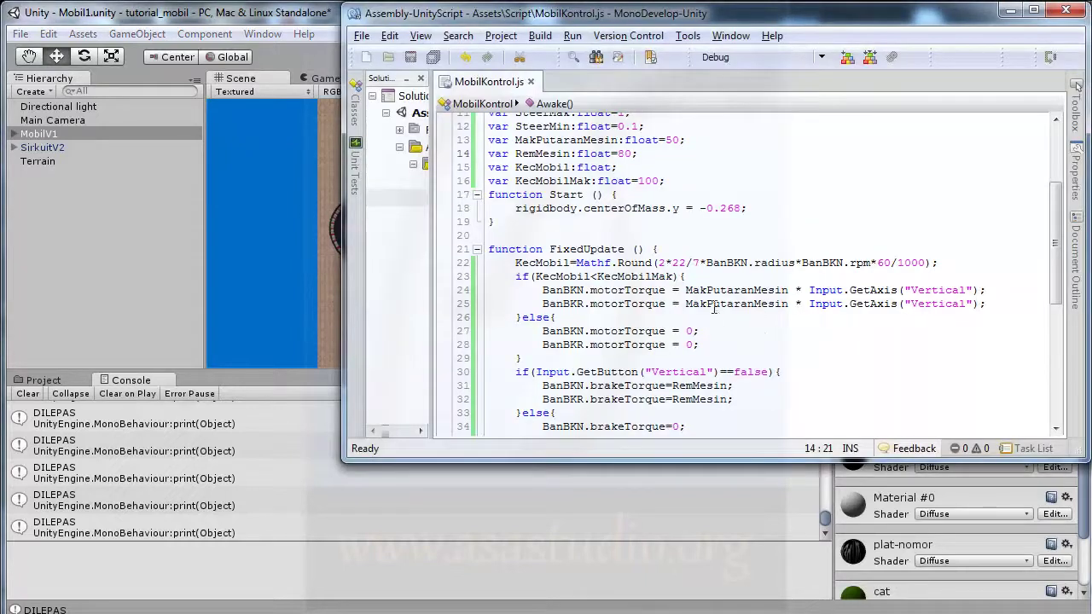
pyautogui.moveTo(625, 153); pyautogui.dragTo(618, 153)
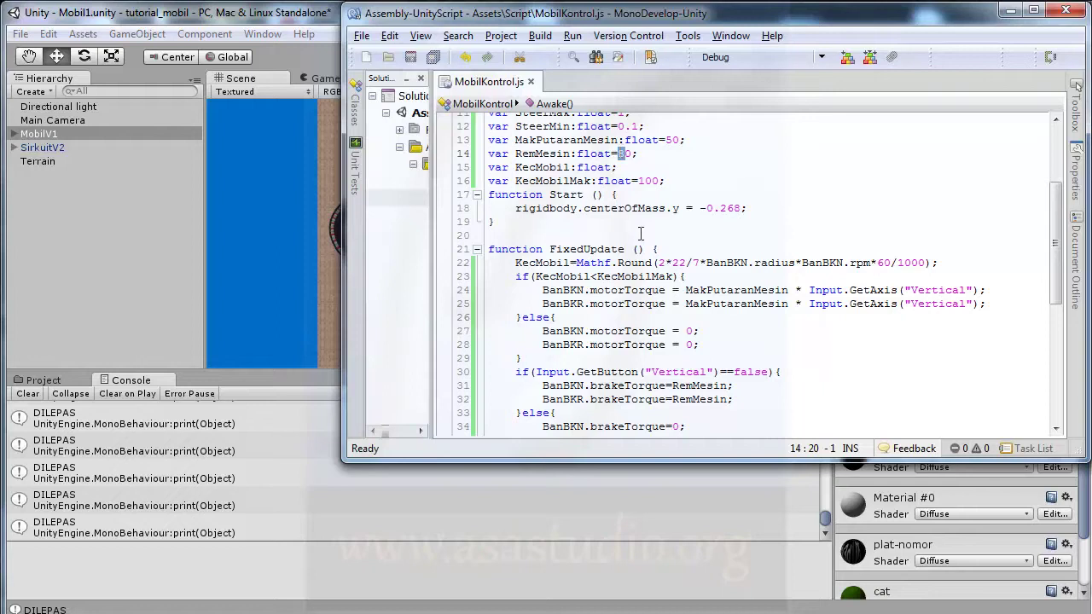
pyautogui.write('6')
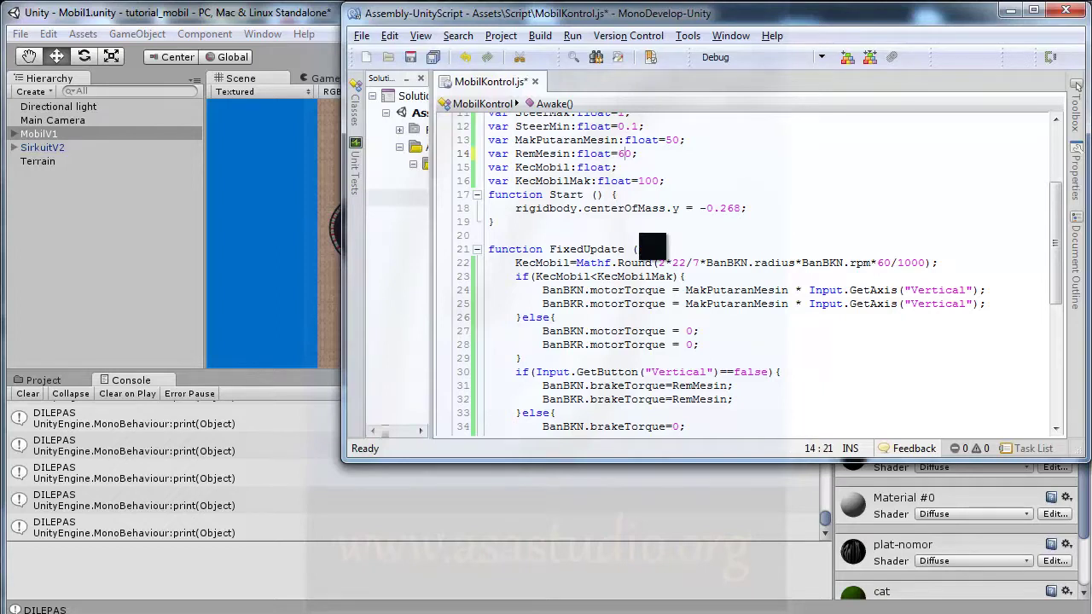
pyautogui.click(434, 57)
# Save the scene in Unity and test-drive the car with the arrow keys
pyautogui.click(335, 22)
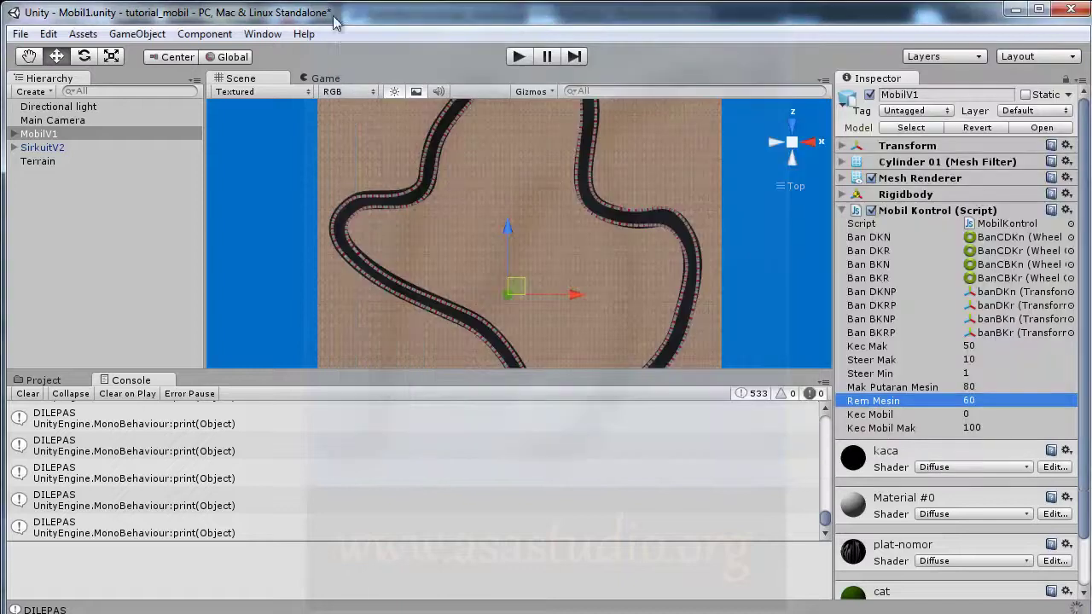
pyautogui.click(27, 34)
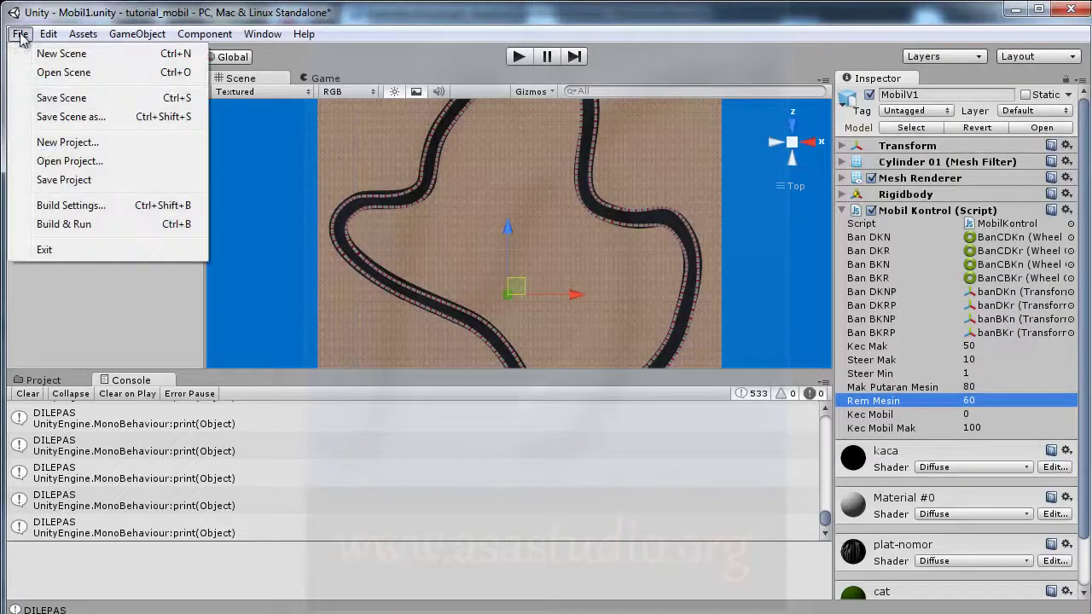
pyautogui.click(36, 101)
pyautogui.click(519, 57)
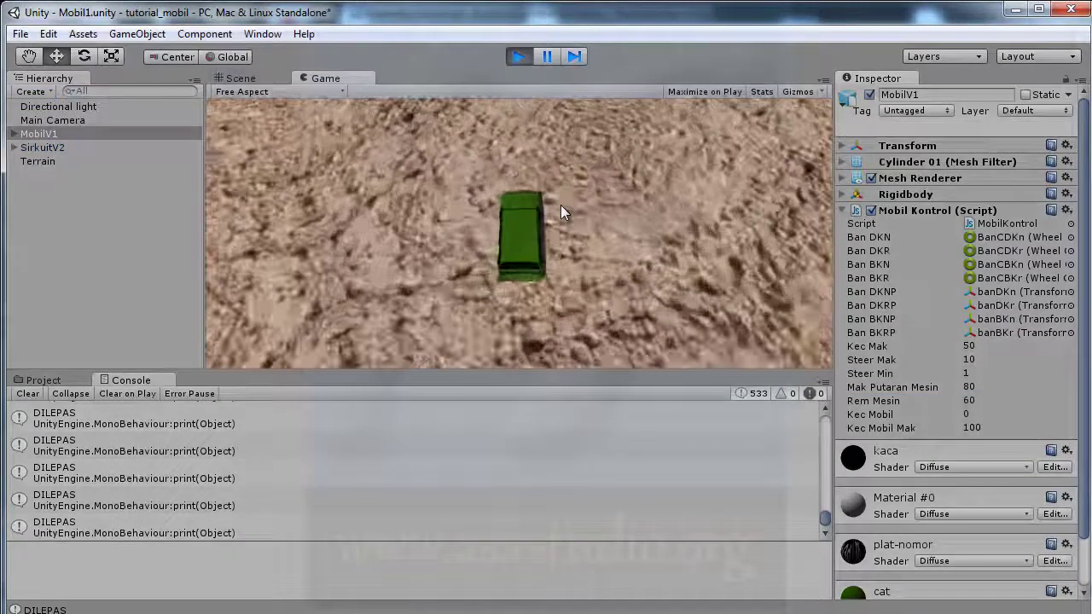
pyautogui.press('Up')
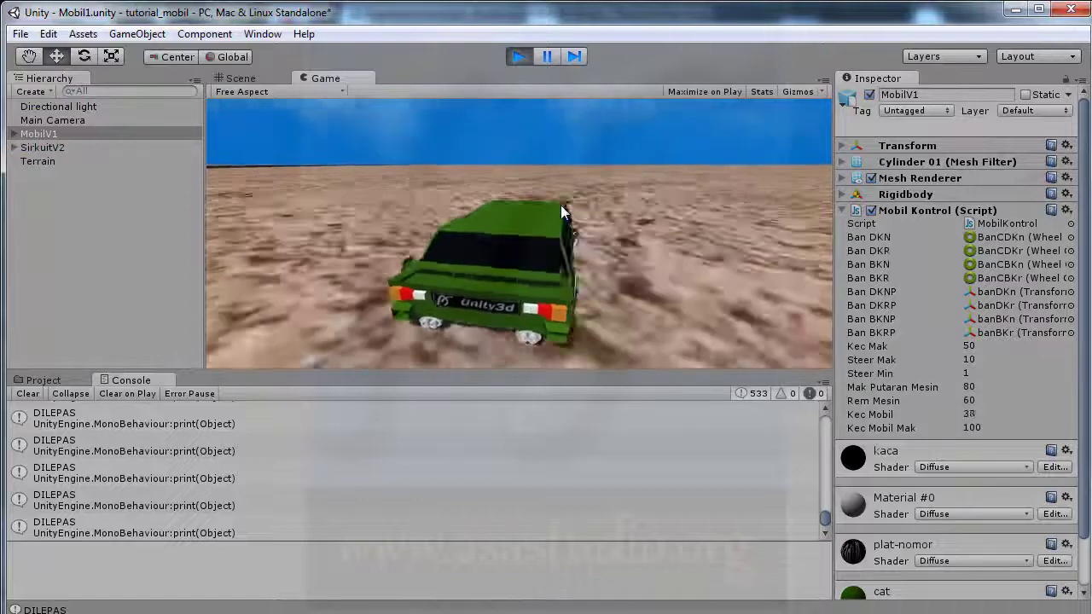
pyautogui.press('Right')
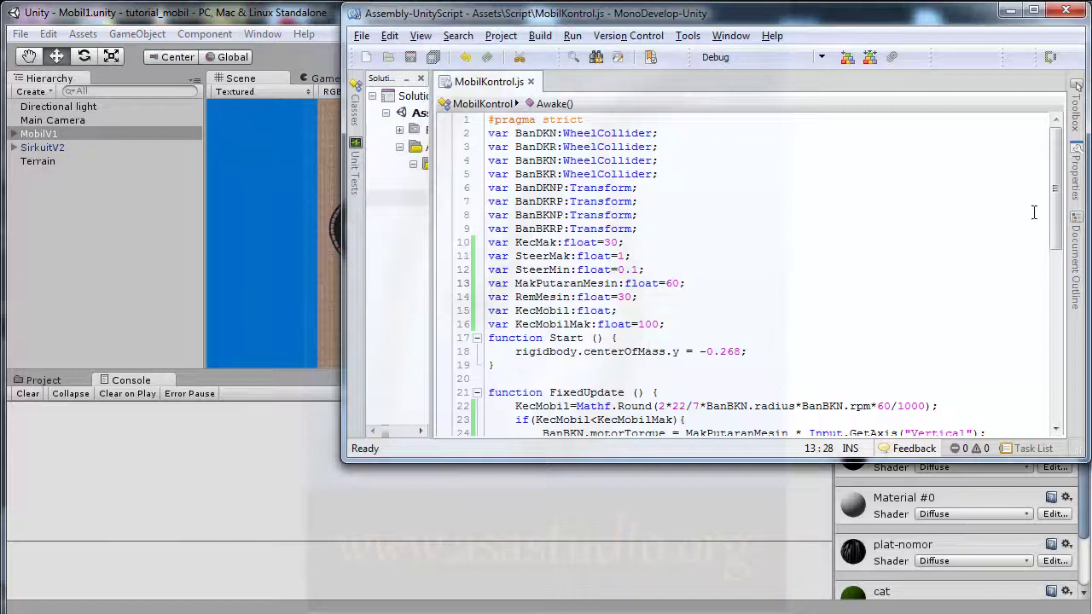
# Declare 'var KecMobilMundurMak:float=40' on a new line 17
pyautogui.moveTo(1057, 189); pyautogui.dragTo(1058, 267)
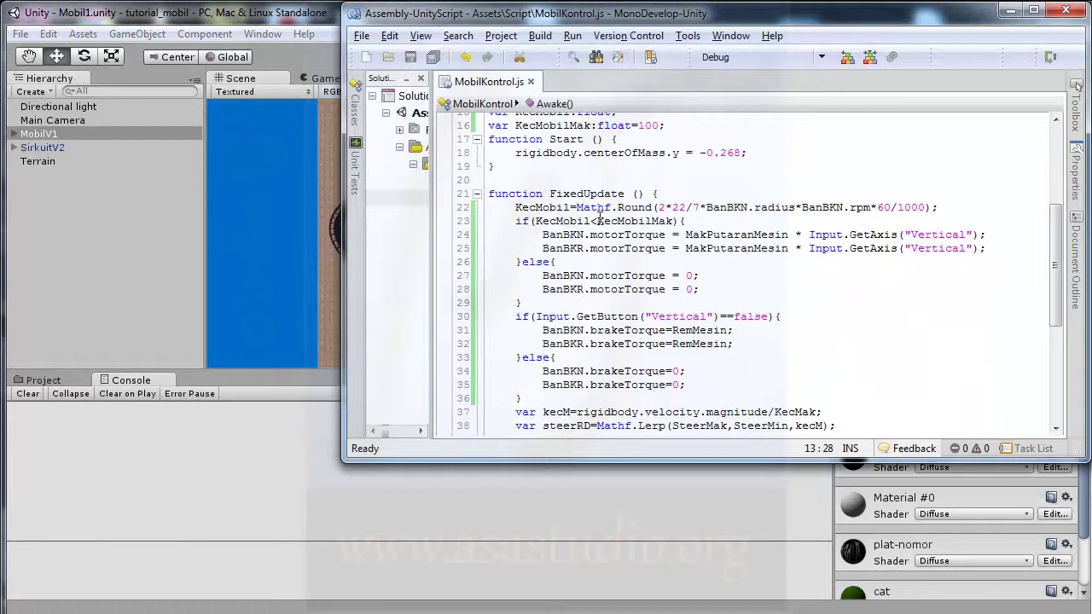
pyautogui.click(675, 220)
pyautogui.click(679, 126)
pyautogui.press('Return')
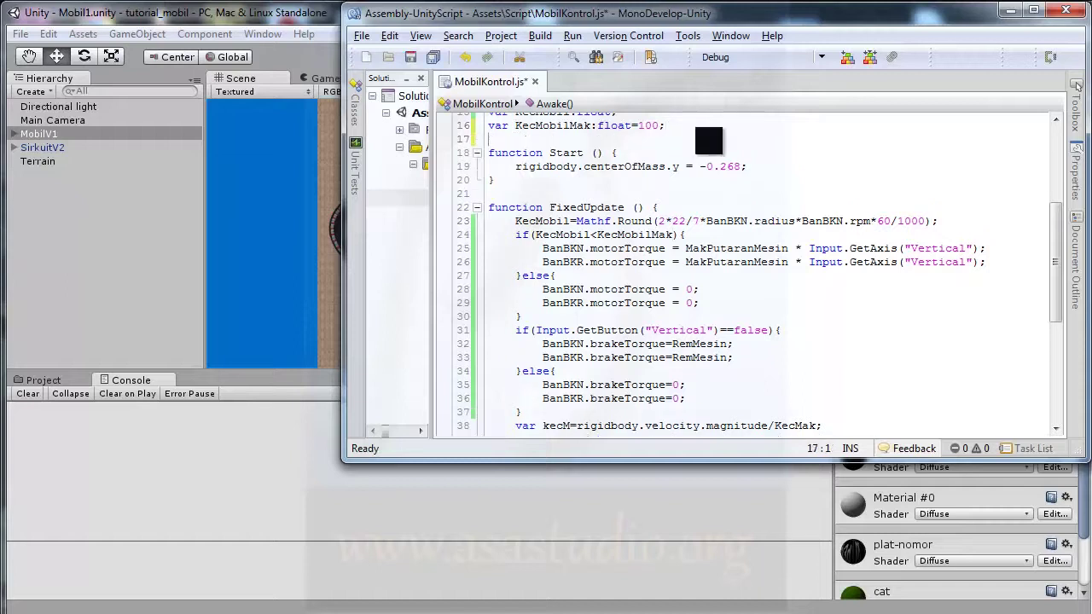
pyautogui.write('var')
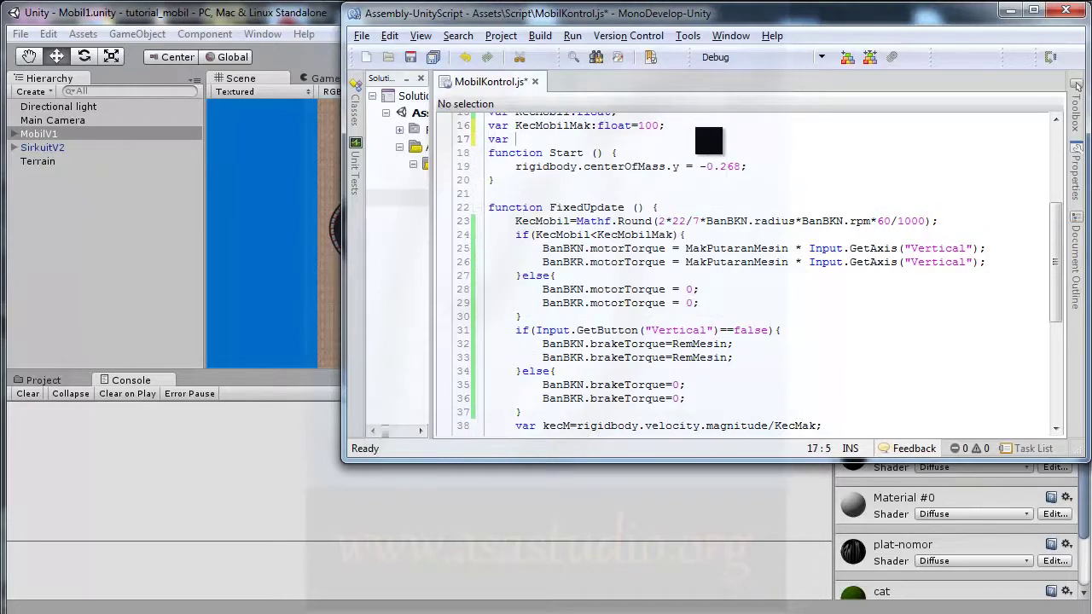
pyautogui.write(' Kec')
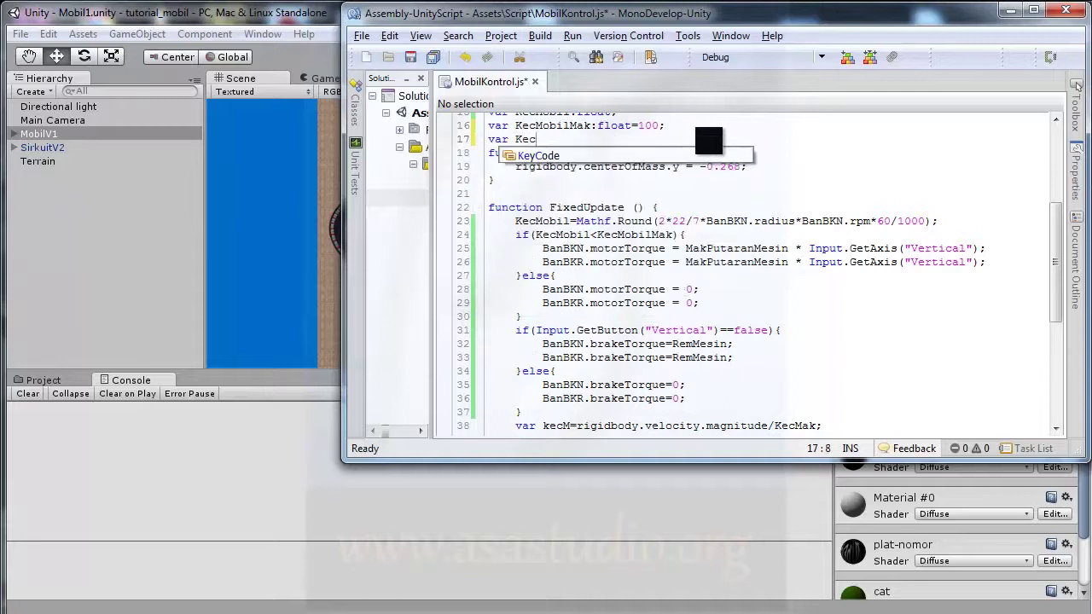
pyautogui.write('Mobi')
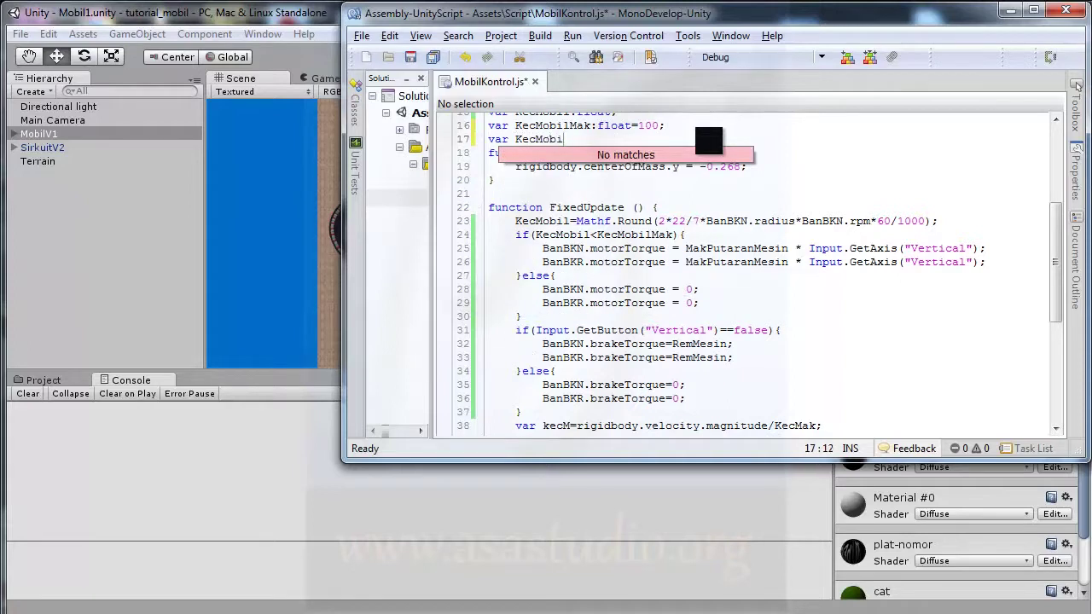
pyautogui.write('lMundurMak')
pyautogui.write(':float')
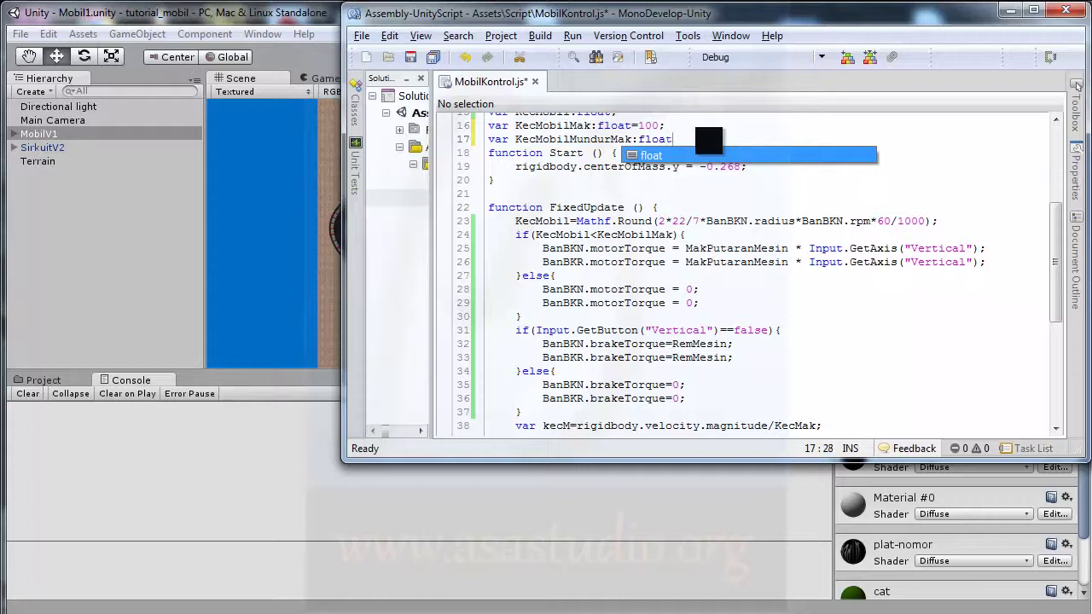
pyautogui.write('=40;')
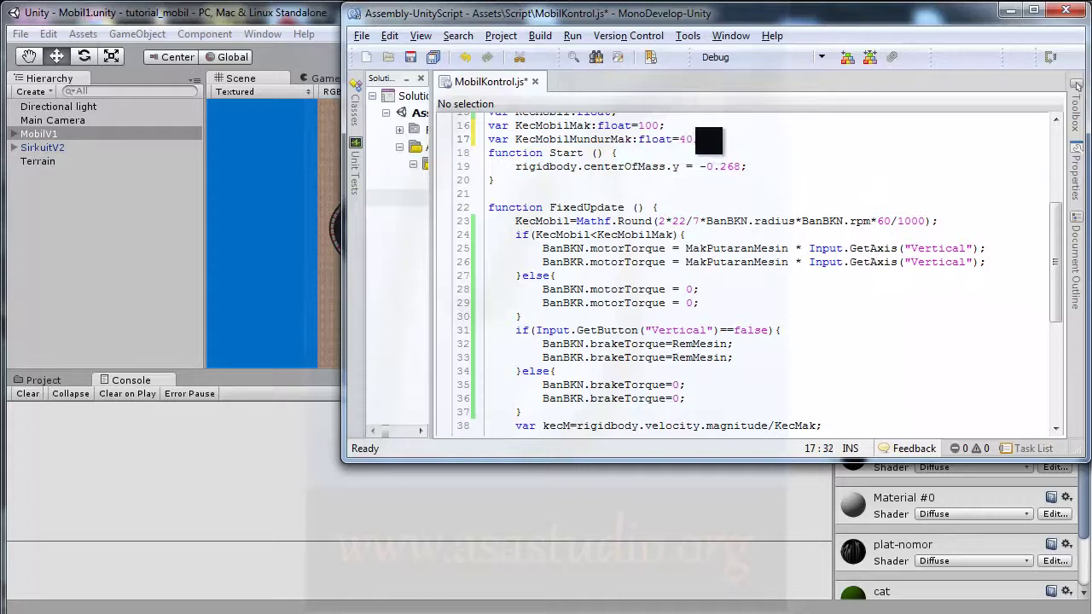
# Extend line 24's condition to 'KecMobil<KecMobilMak && KecMobil>KecMobilMundurMak'
pyautogui.click(671, 235)
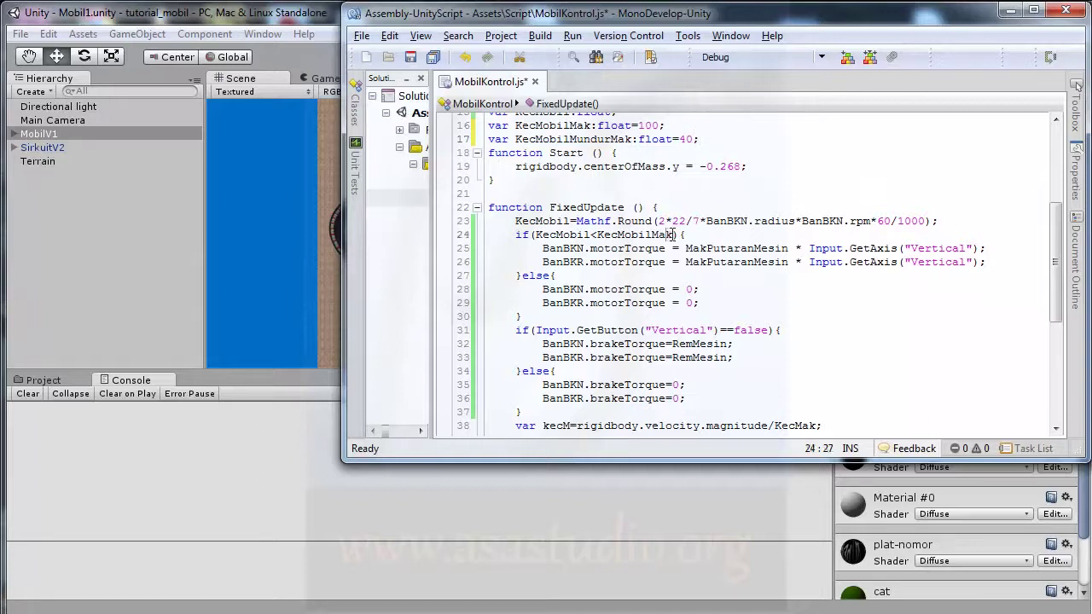
pyautogui.write('&& ')
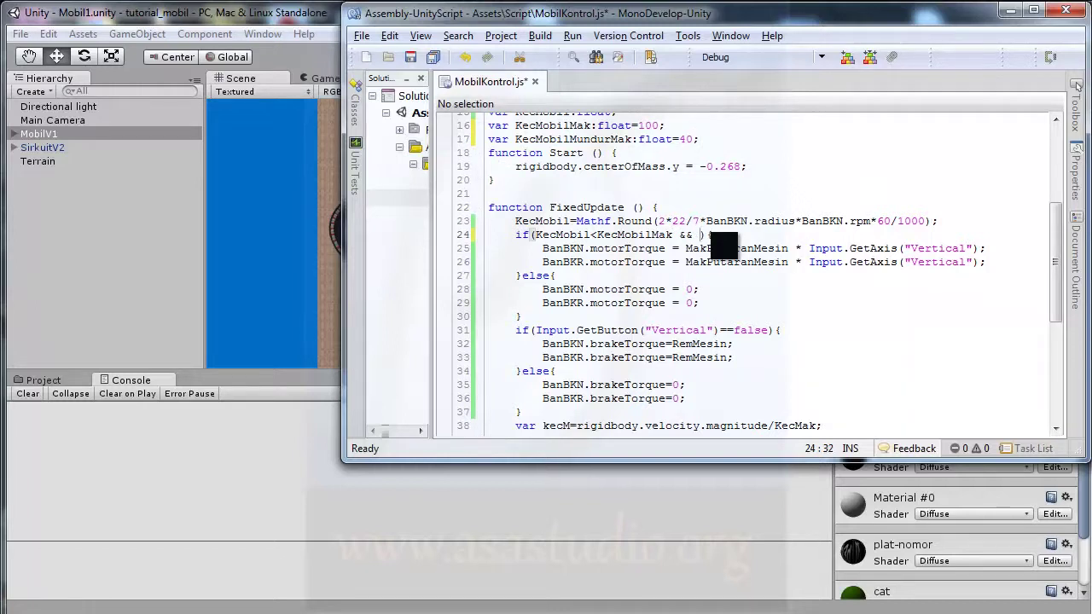
pyautogui.write('K')
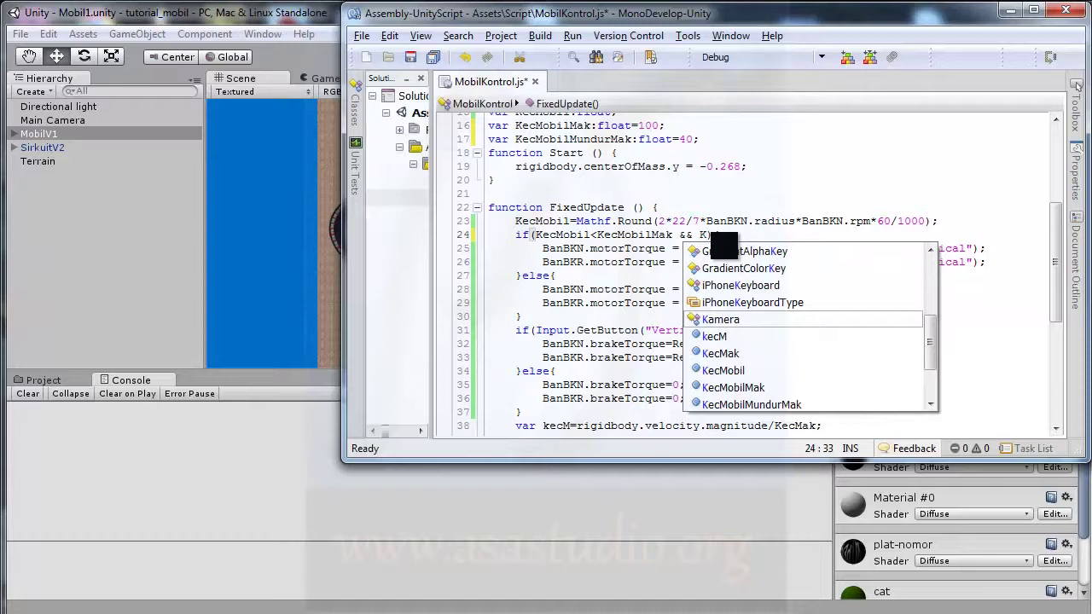
pyautogui.write('ecMobil')
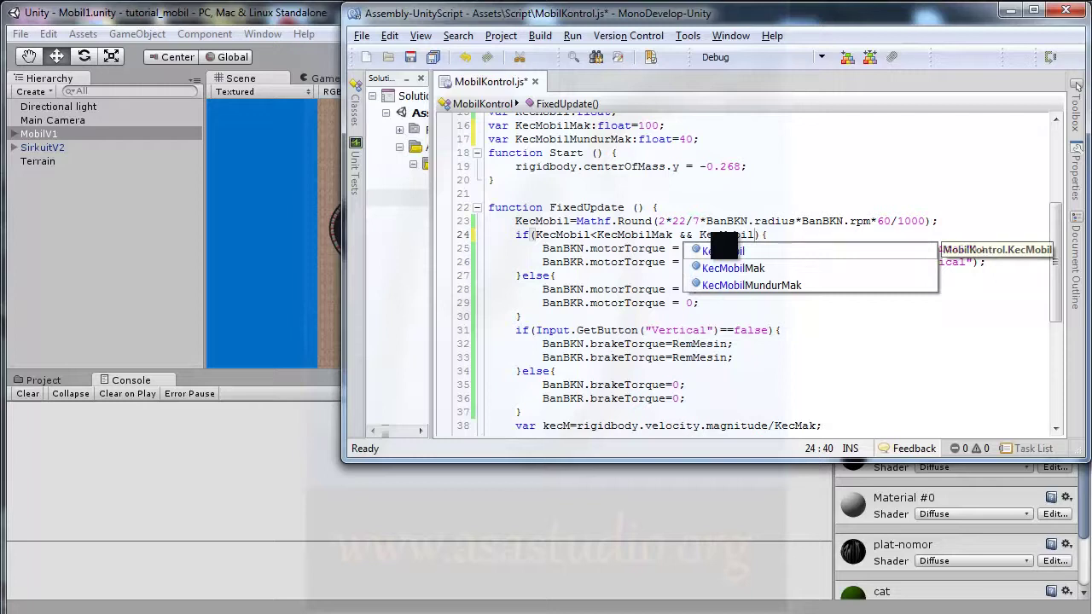
pyautogui.write('<')
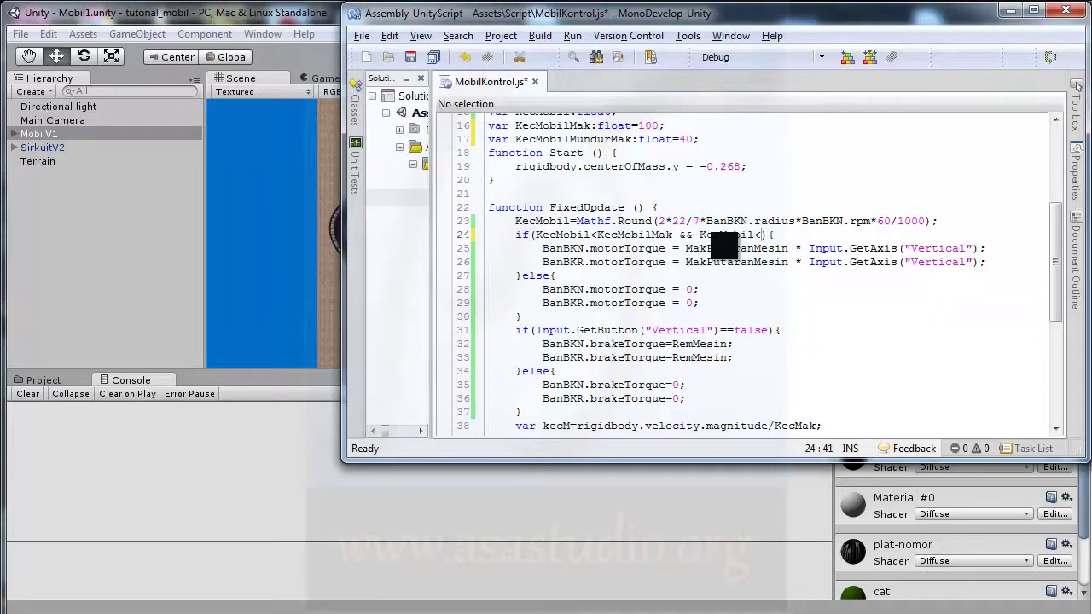
pyautogui.hotkey('shift', 'Left')
pyautogui.write('>')
pyautogui.doubleClick(561, 139)
pyautogui.hotkey('ctrl', 'c')
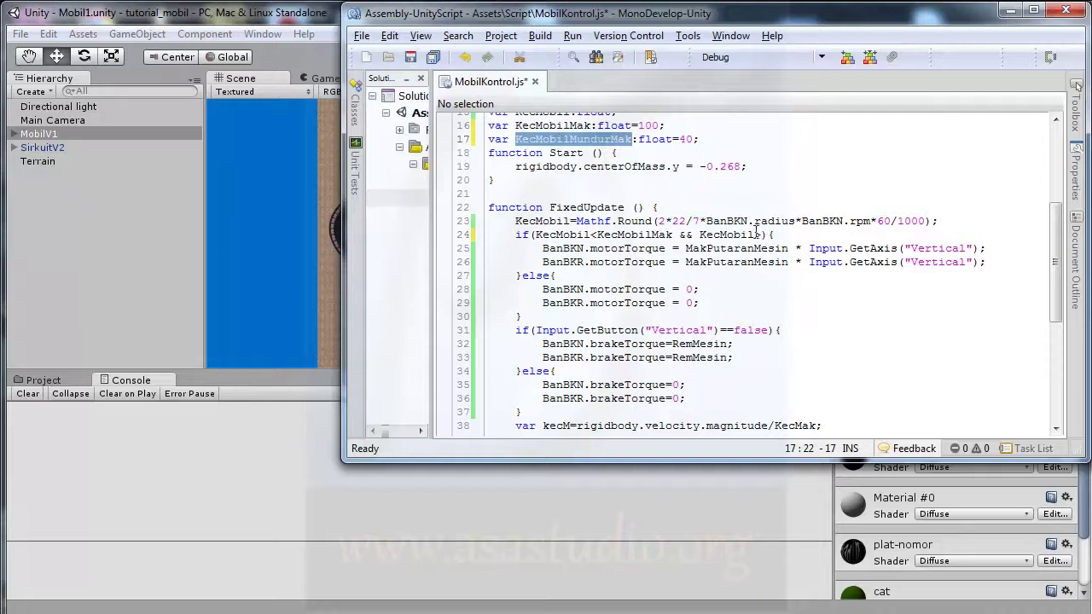
pyautogui.click(762, 235)
pyautogui.hotkey('ctrl', 'v')
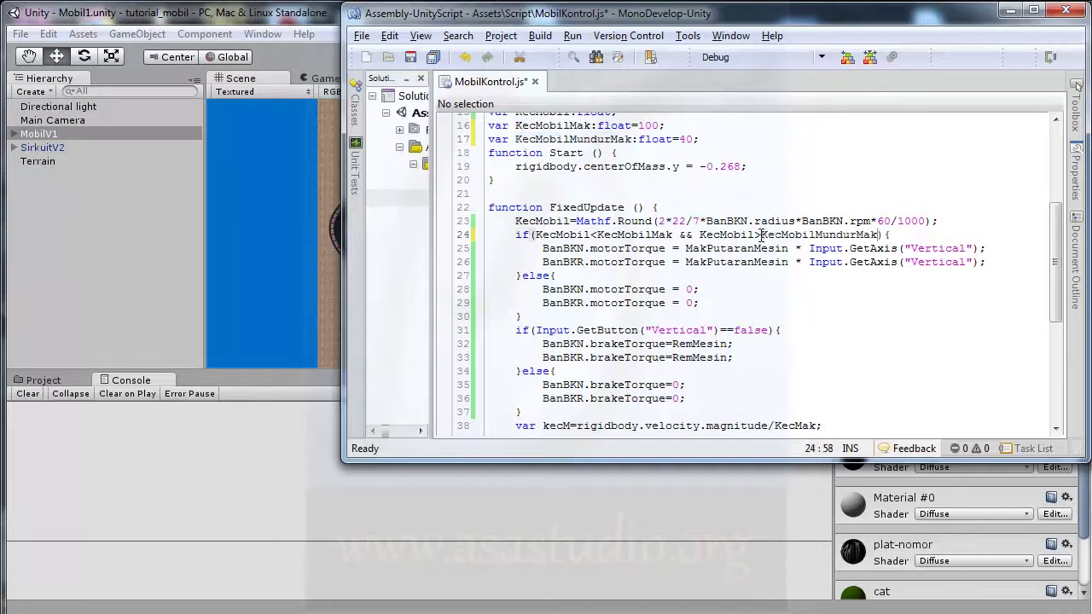
# Save the script and run a quick play-mode test in Unity
pyautogui.click(432, 56)
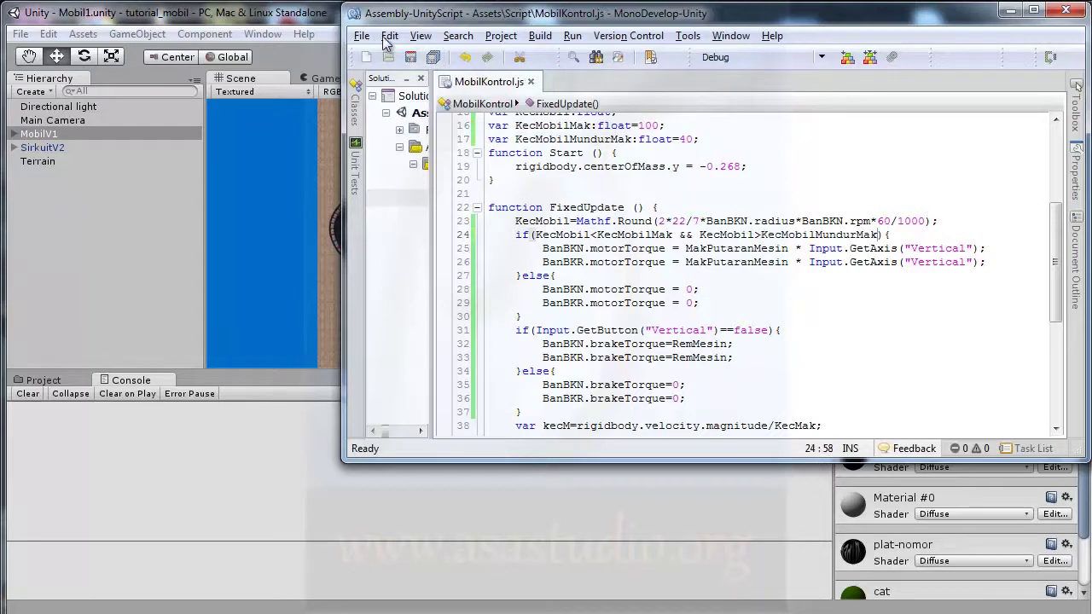
pyautogui.click(290, 26)
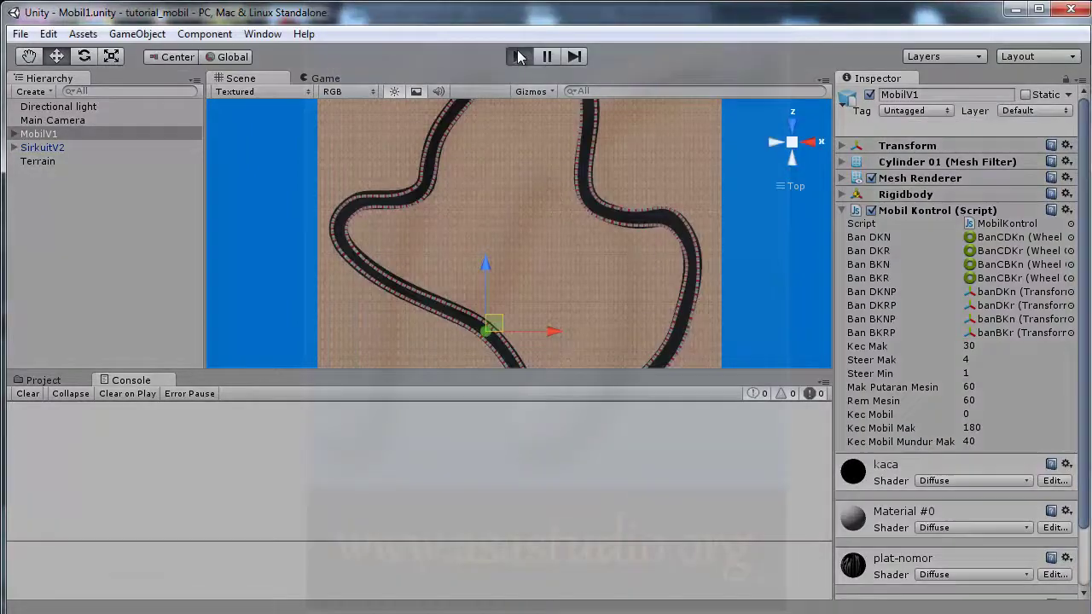
pyautogui.click(518, 57)
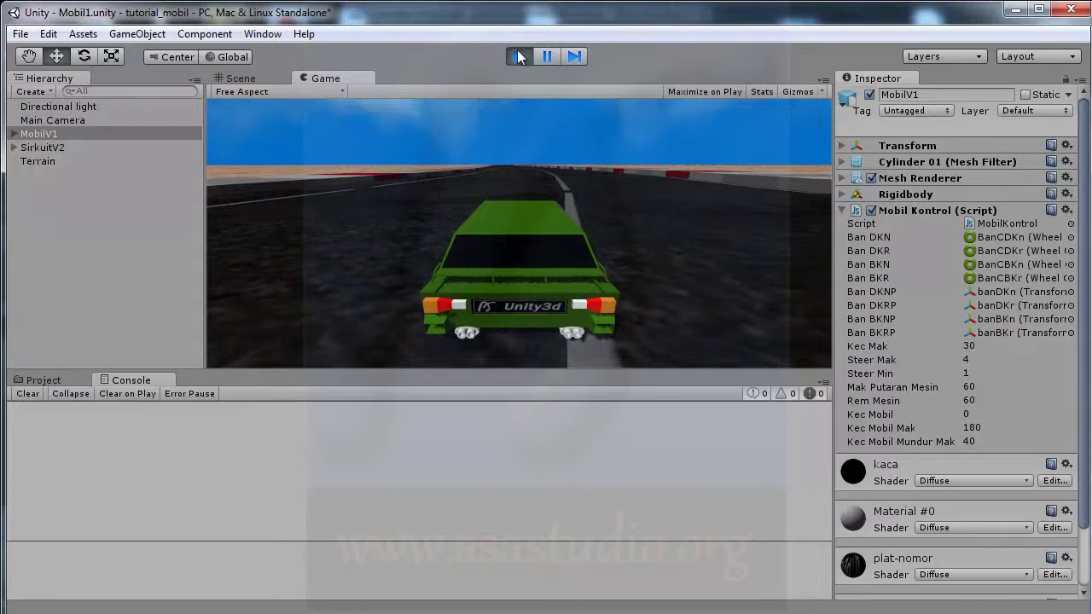
pyautogui.click(519, 56)
# Save the scene and test-drive the car again with Kec Mobil Mundur Mak at 40
pyautogui.click(21, 33)
pyautogui.click(39, 92)
pyautogui.click(517, 56)
pyautogui.click(517, 56)
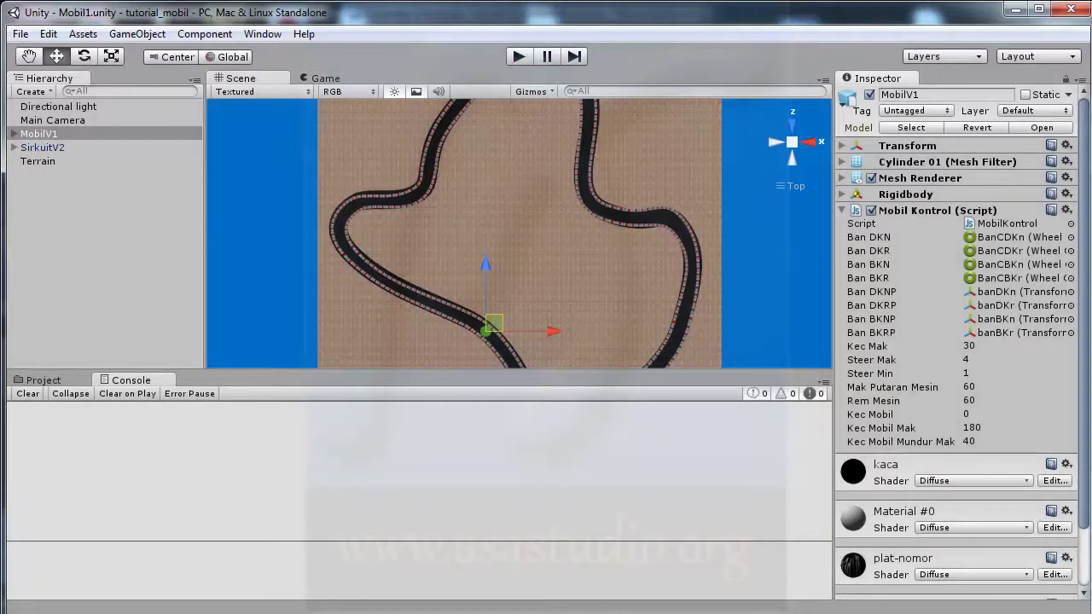
# Make line 24 compare KecMobil with -KecMobilMundurMak, then test-drive the car up to Kec Mobil 116
pyautogui.hotkey('alt', 'Tab')
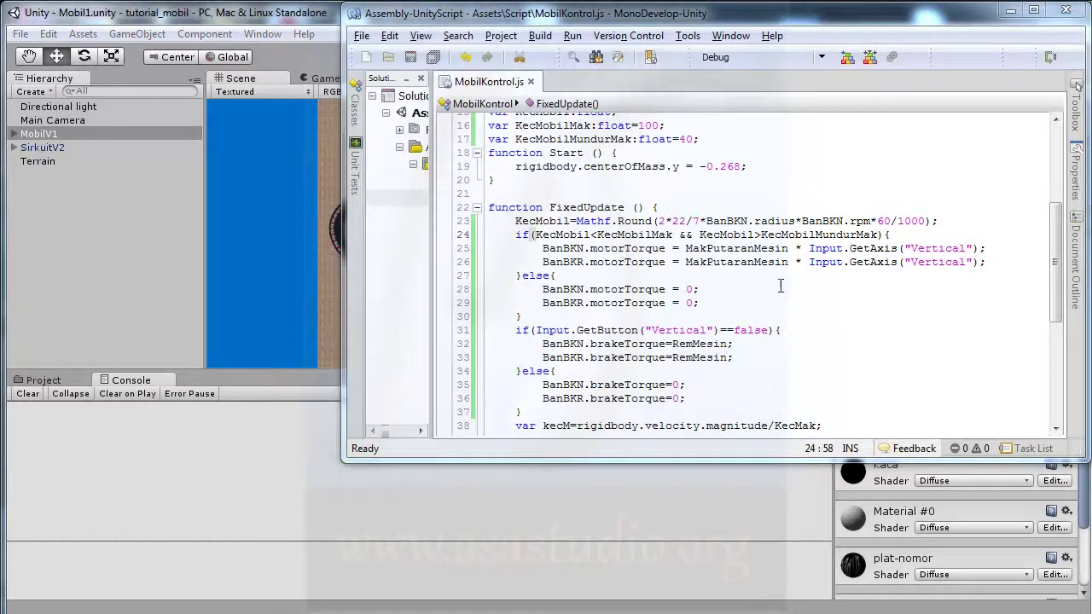
pyautogui.click(772, 243)
pyautogui.write('-')
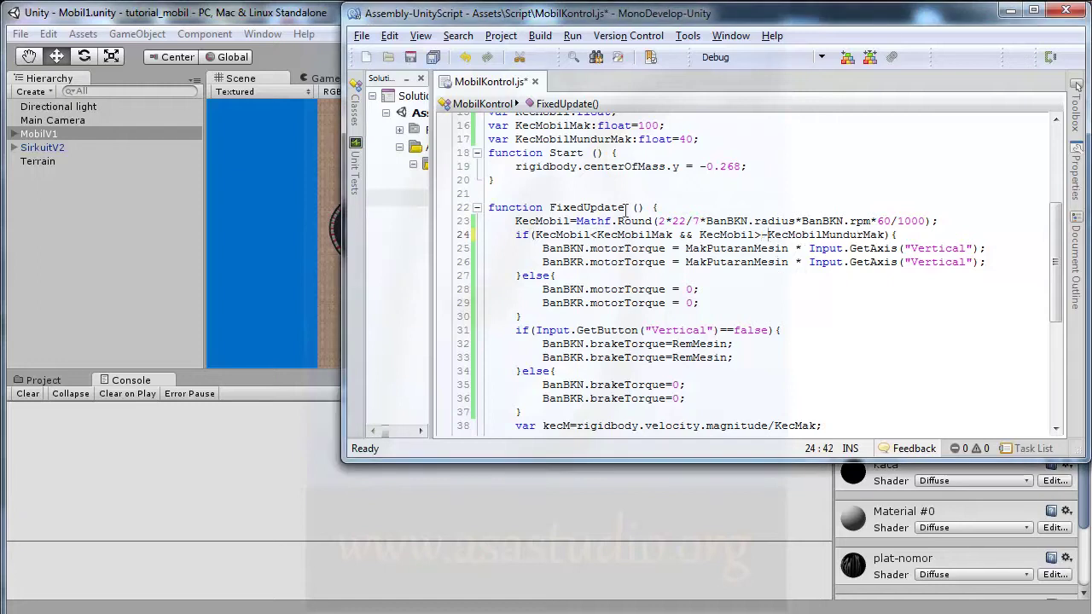
pyautogui.click(314, 20)
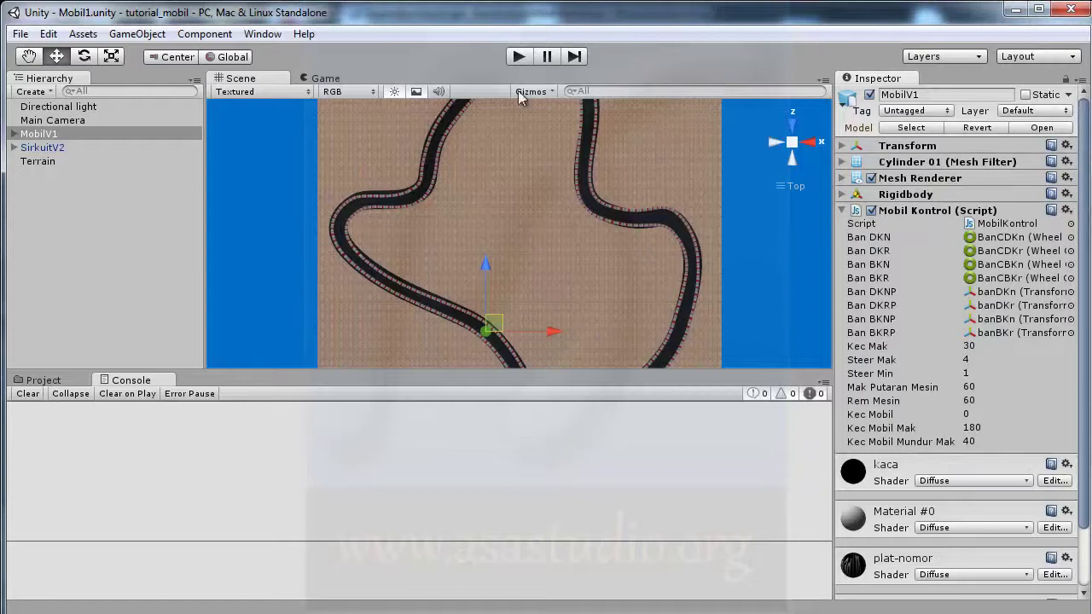
pyautogui.click(522, 56)
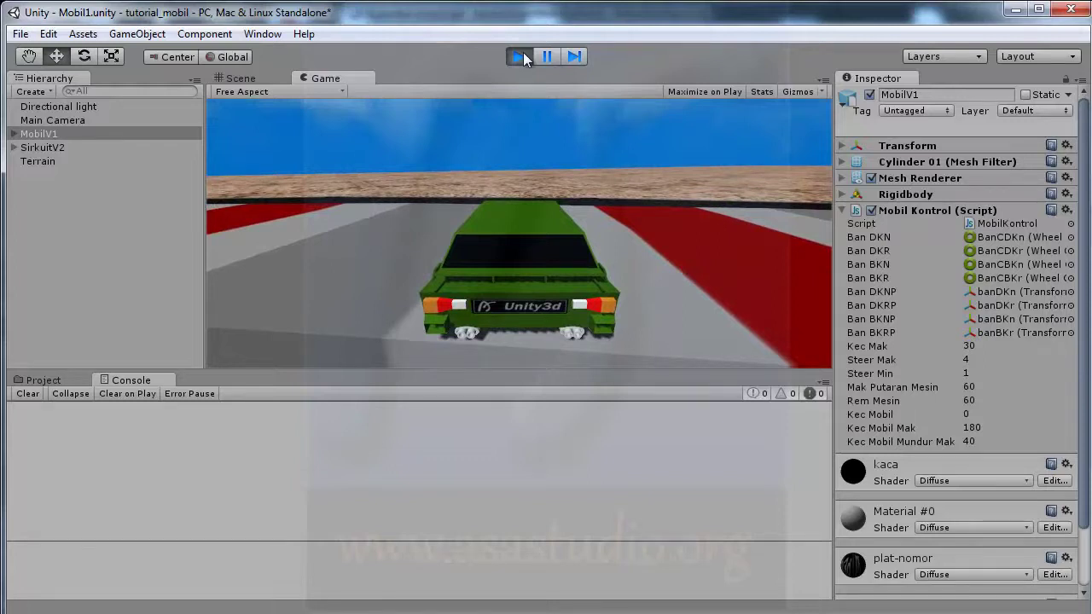
pyautogui.click(523, 53)
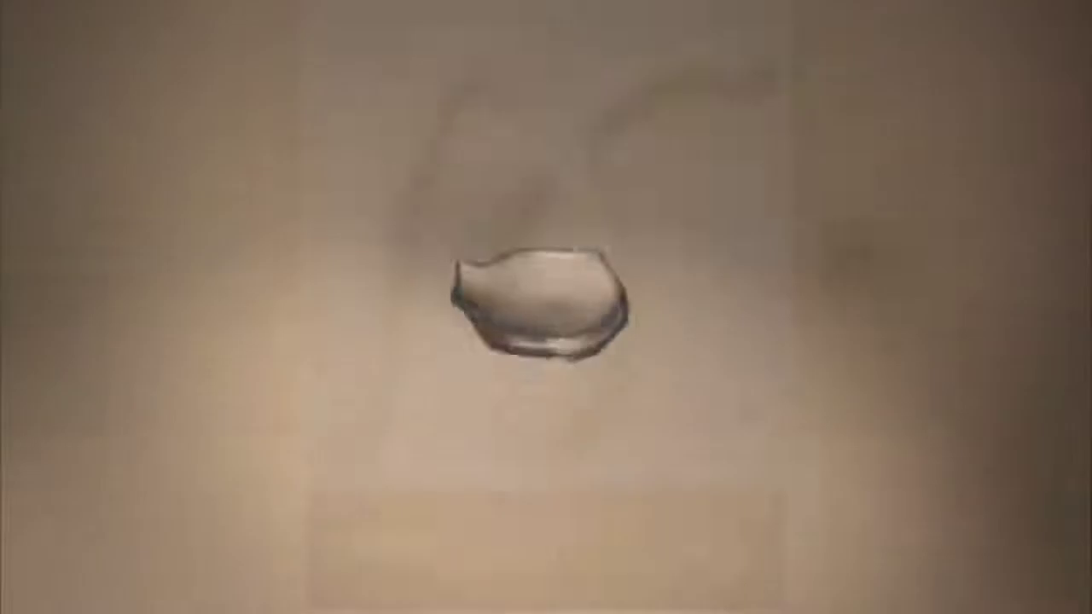